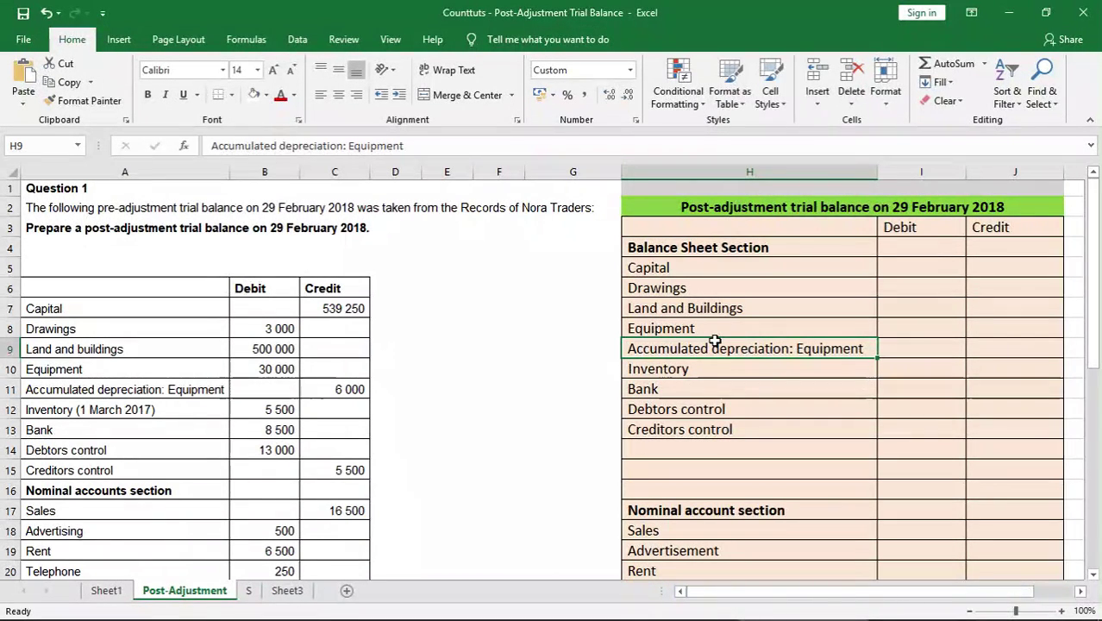
# Read the question's introduction and the instruction to prepare the trial balance
pyautogui.click(80, 204)
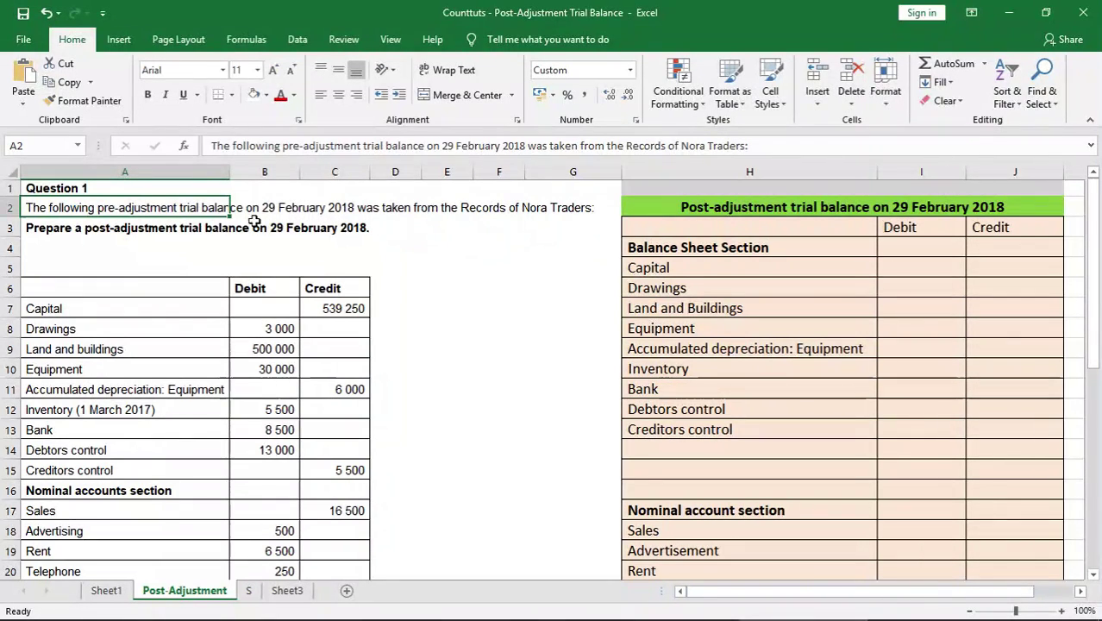
pyautogui.click(87, 233)
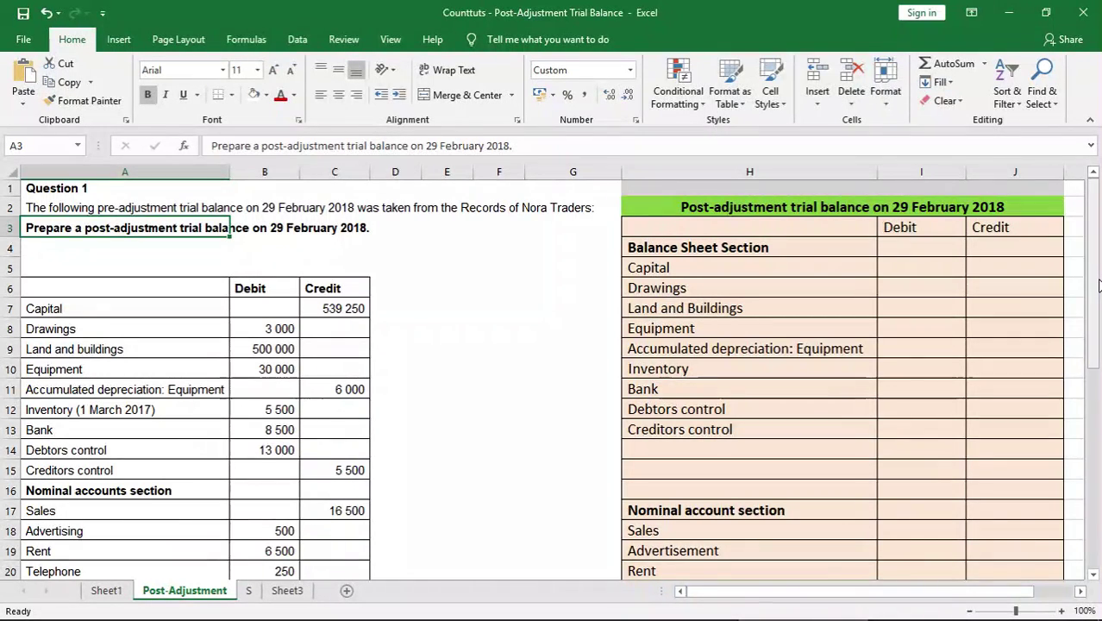
pyautogui.moveTo(1099, 280); pyautogui.dragTo(1100, 393)
pyautogui.click(551, 391)
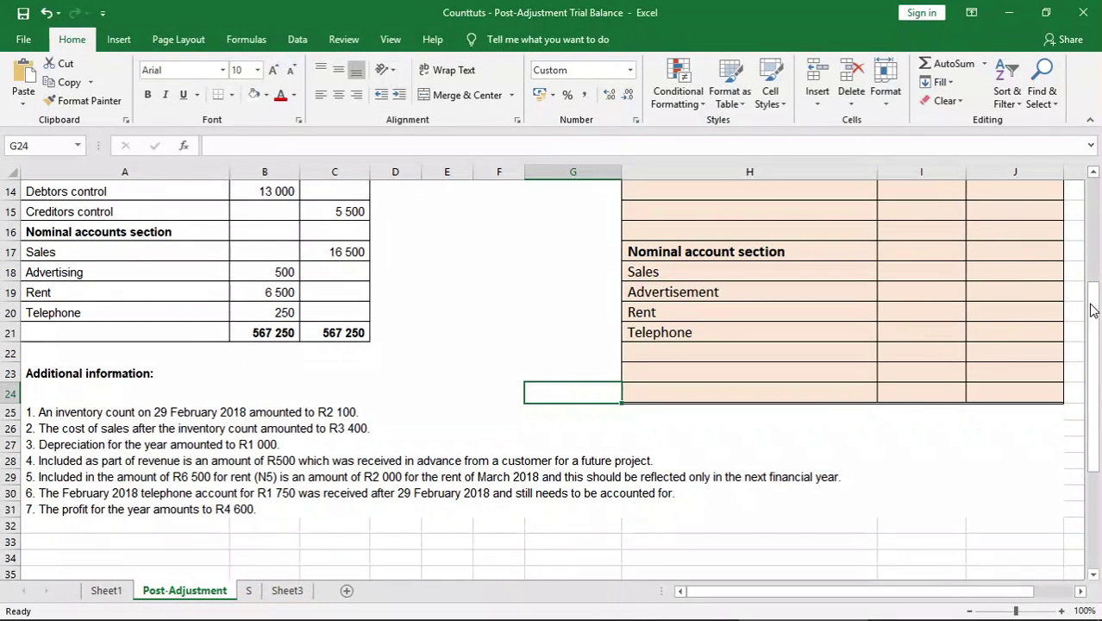
pyautogui.moveTo(1093, 311); pyautogui.dragTo(1093, 205)
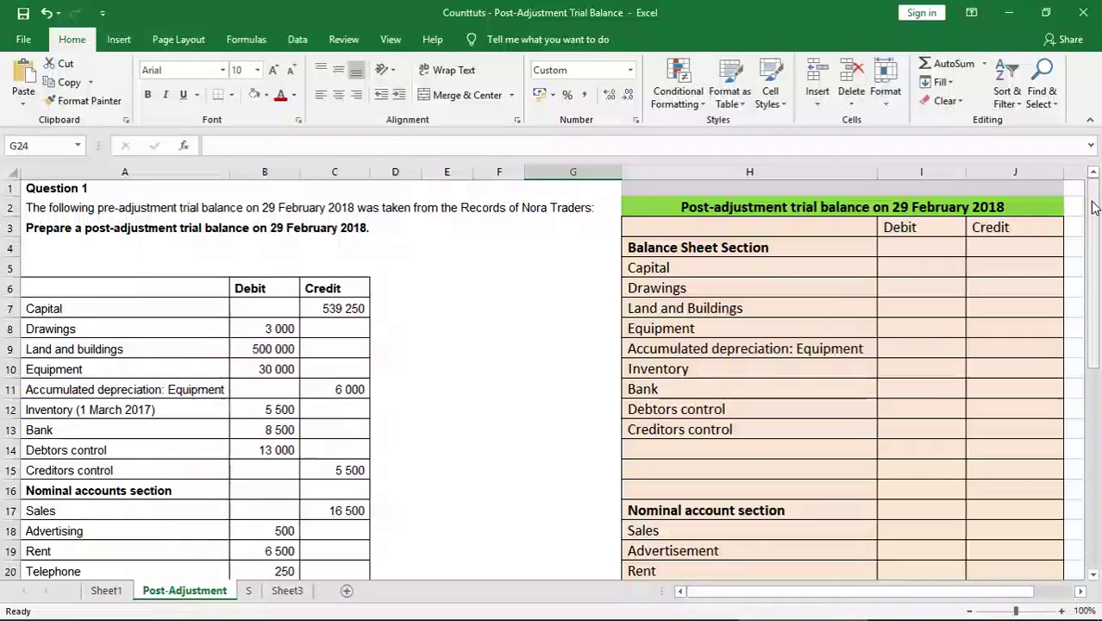
pyautogui.moveTo(1098, 231); pyautogui.dragTo(1097, 239)
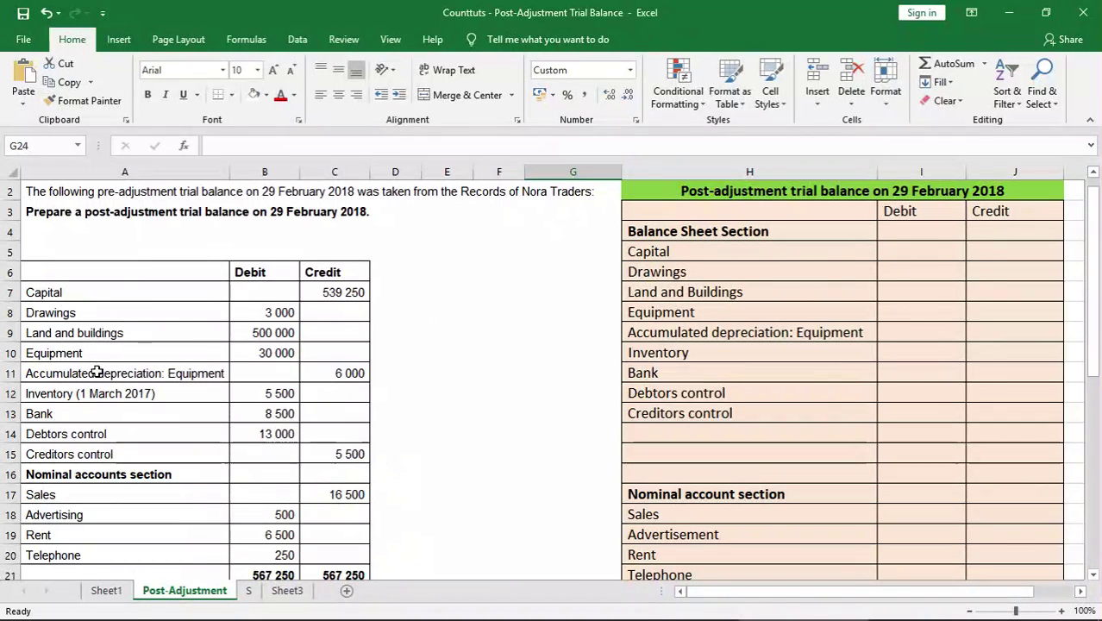
# Compare source accounts (Creditors control, Capital, Sales) with the template and review note 1
pyautogui.click(95, 454)
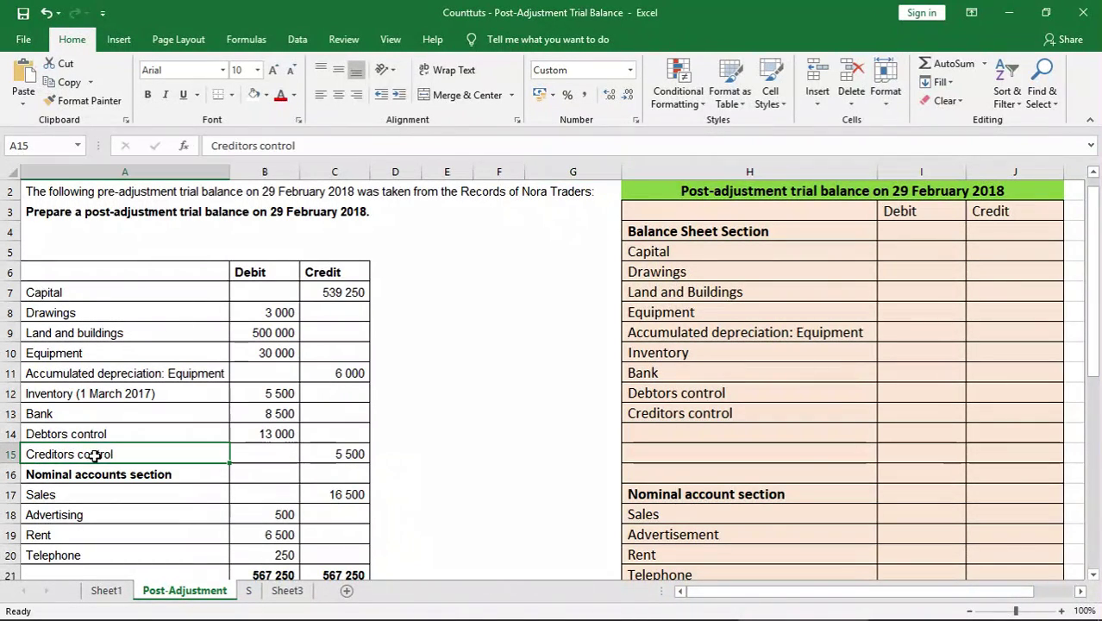
pyautogui.click(657, 254)
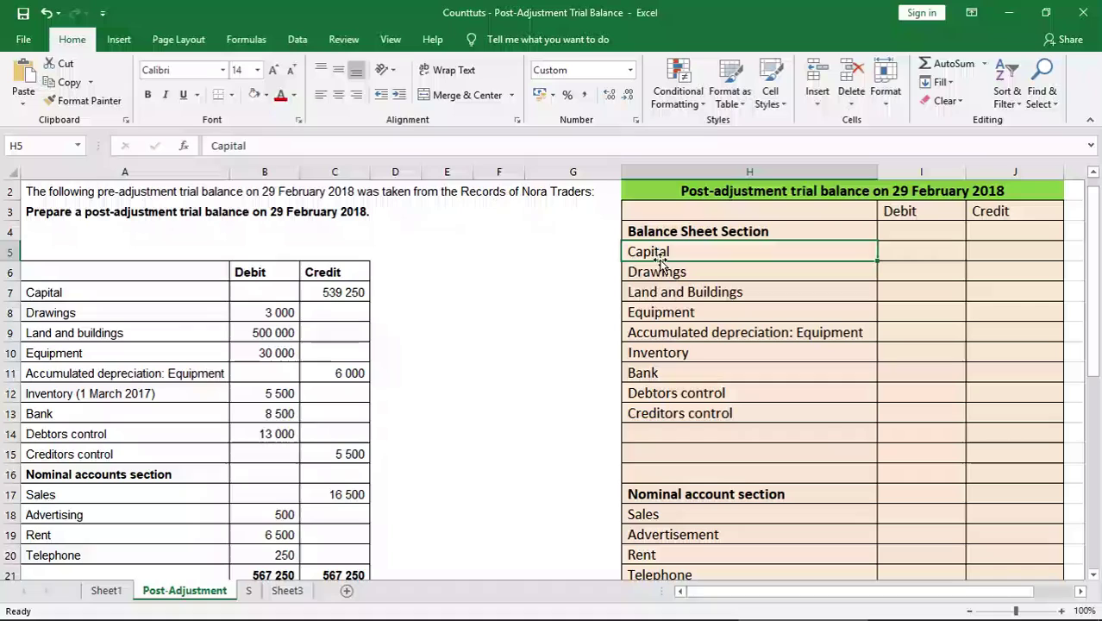
pyautogui.click(703, 415)
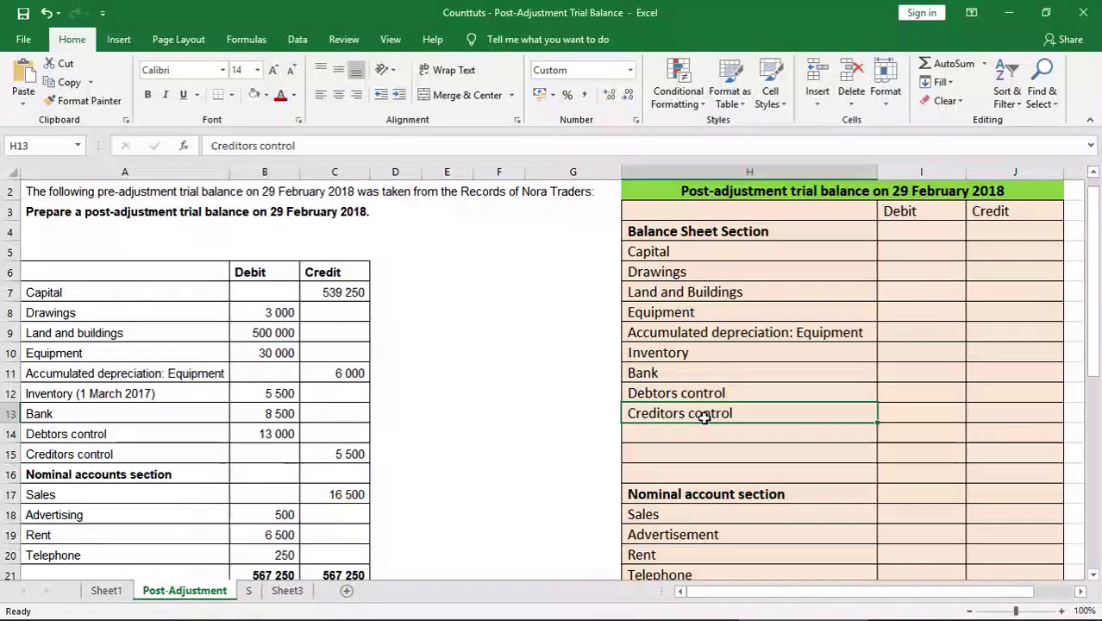
pyautogui.moveTo(1089, 315); pyautogui.dragTo(1091, 328)
pyautogui.click(70, 414)
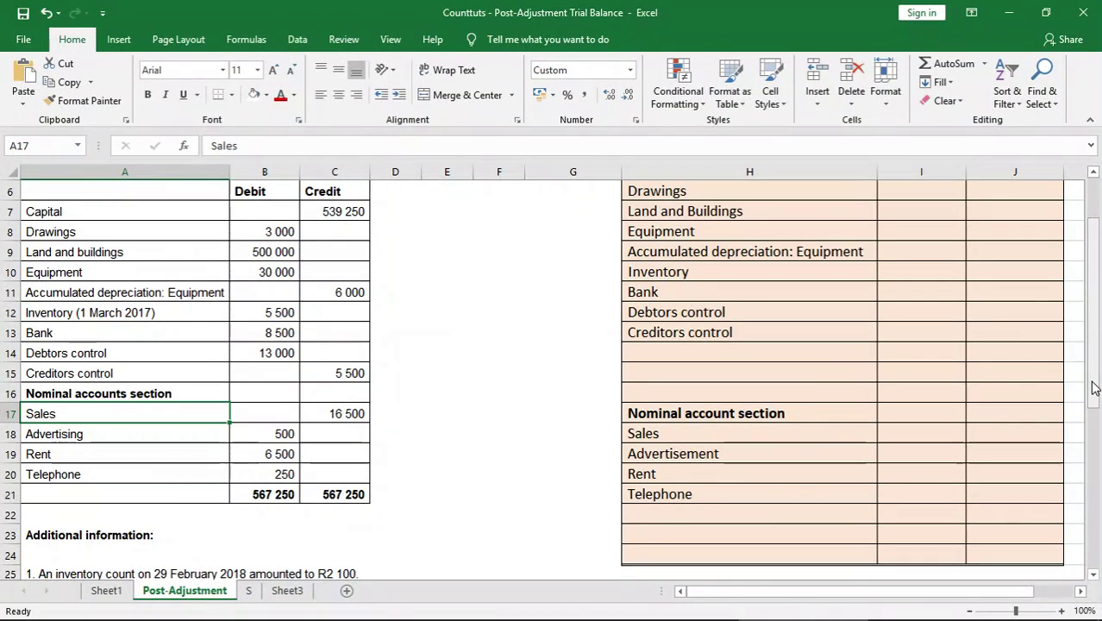
pyautogui.moveTo(1092, 386); pyautogui.dragTo(1098, 315)
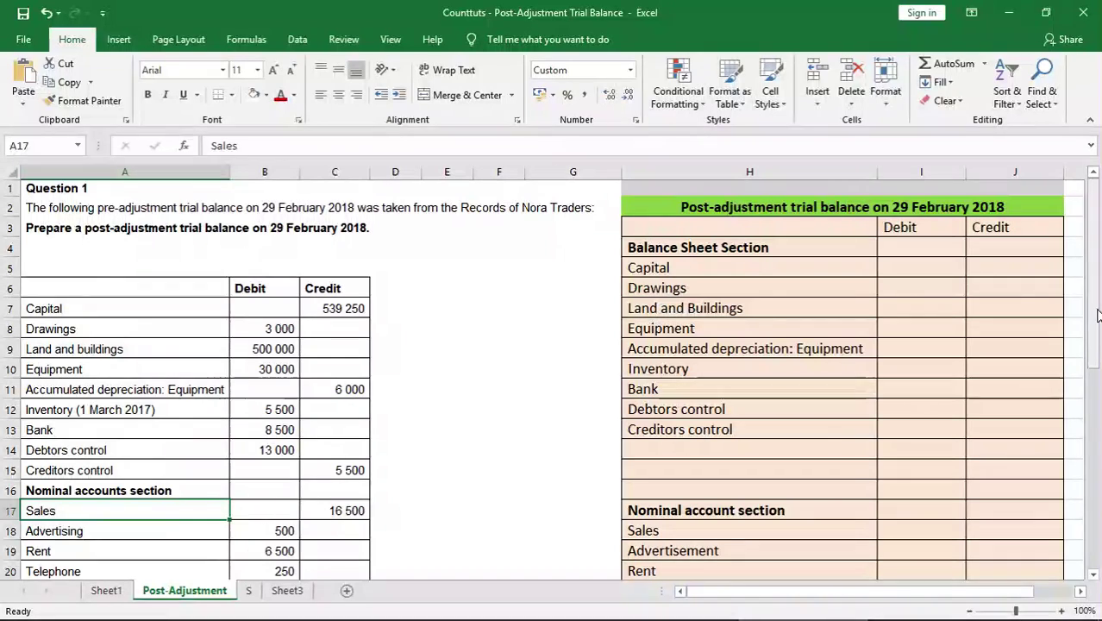
pyautogui.moveTo(1098, 315); pyautogui.dragTo(1099, 412)
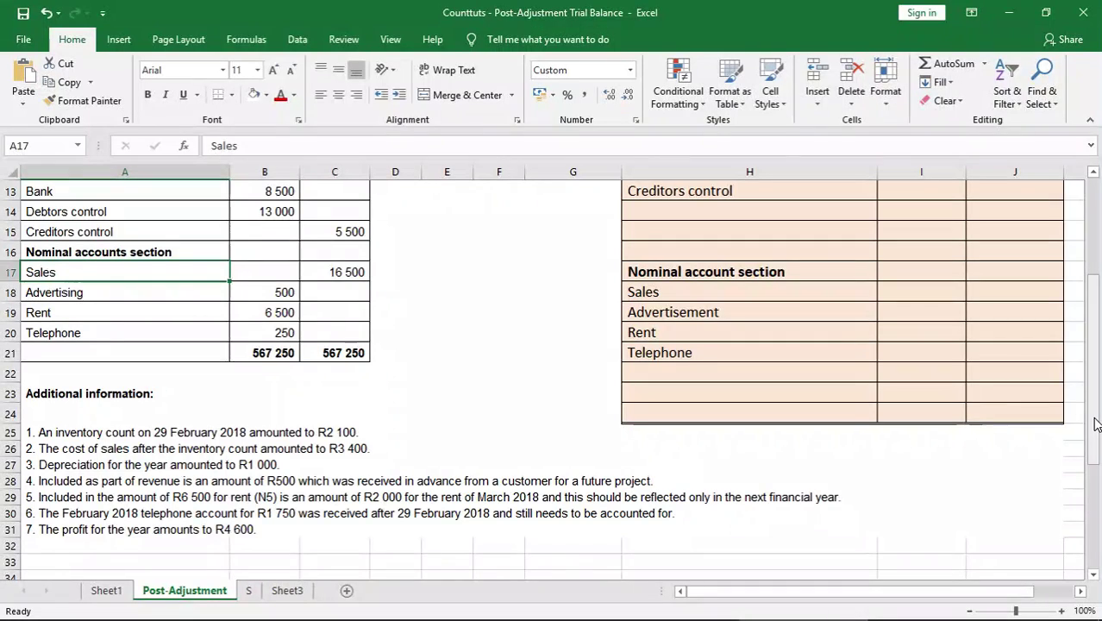
pyautogui.moveTo(1094, 422)
pyautogui.mouseDown()
pyautogui.moveTo(1098, 355)
pyautogui.moveTo(1099, 430)
pyautogui.moveTo(1098, 412)
pyautogui.mouseUp()
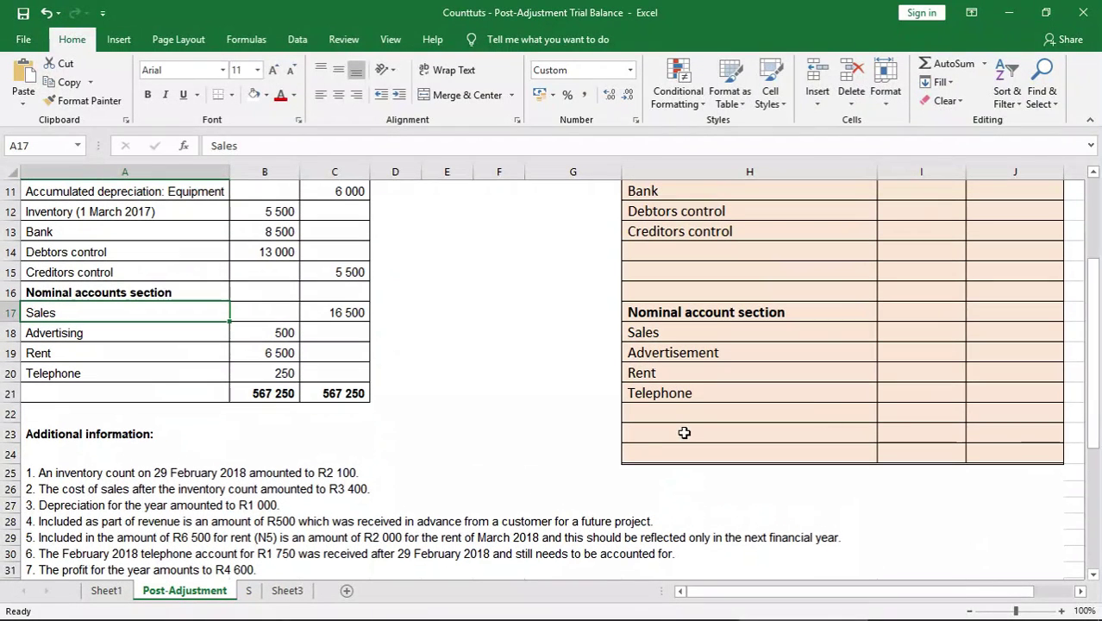
pyautogui.click(85, 471)
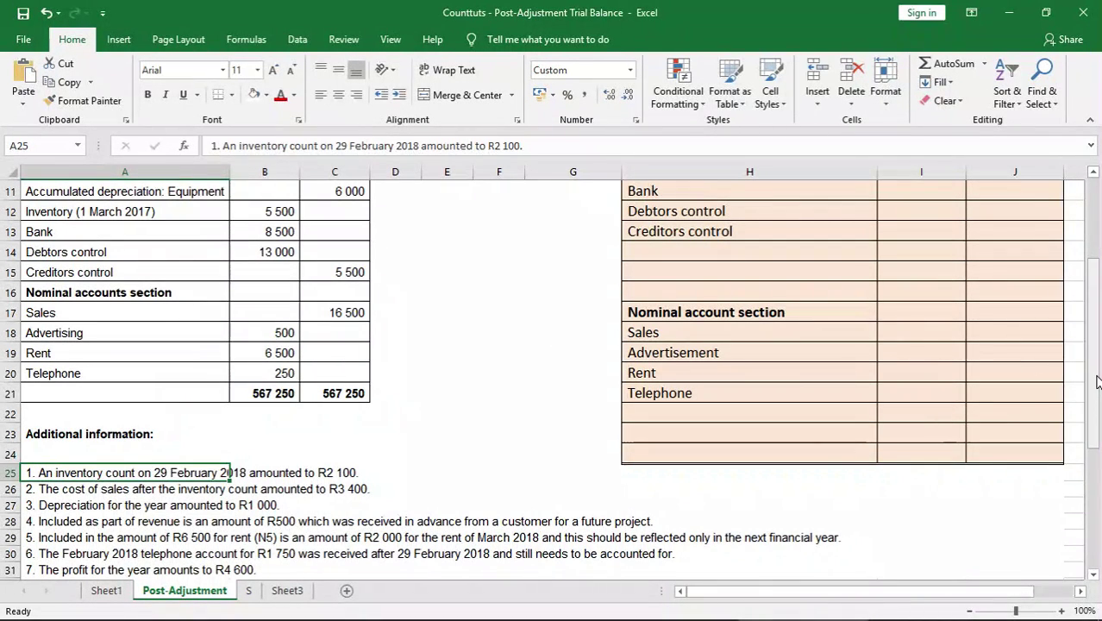
pyautogui.moveTo(1096, 382); pyautogui.dragTo(1099, 319)
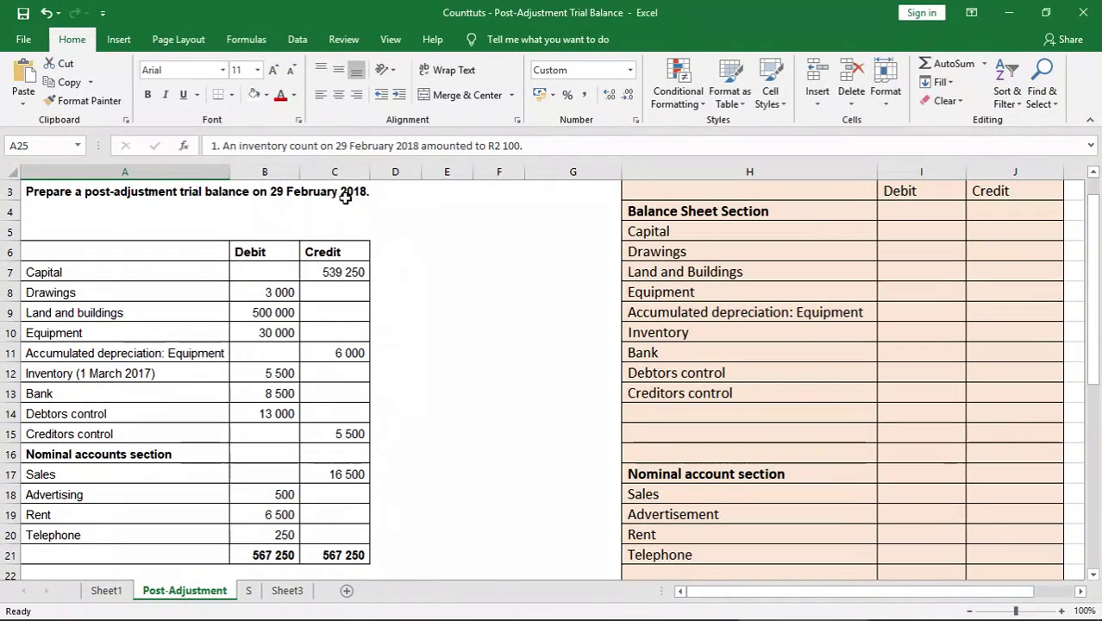
pyautogui.moveTo(1096, 340); pyautogui.dragTo(1097, 422)
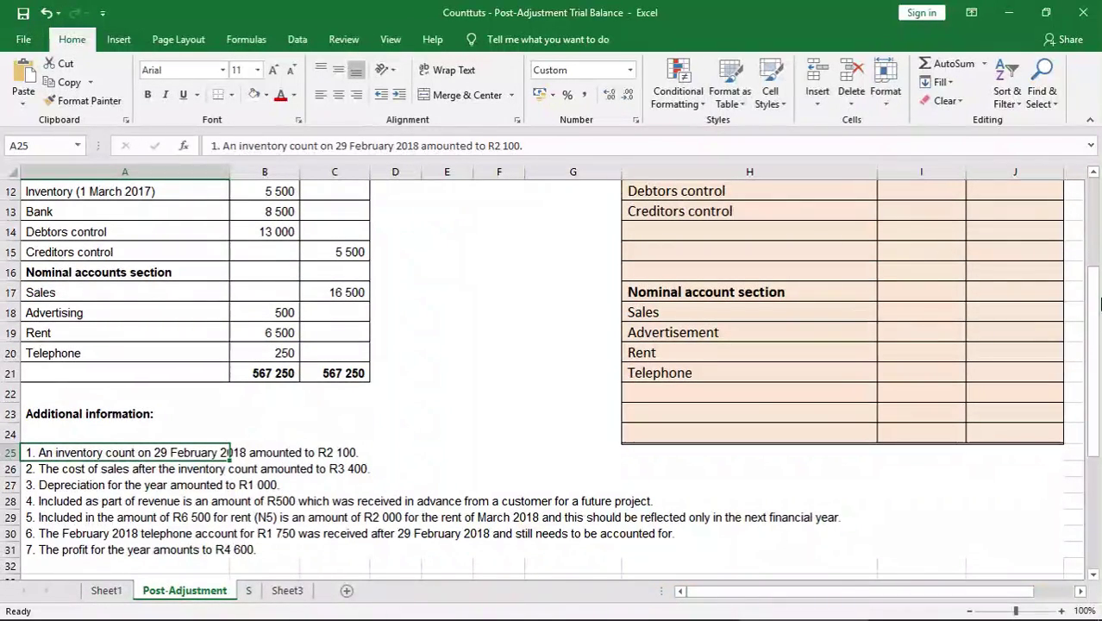
pyautogui.moveTo(1098, 304); pyautogui.dragTo(1098, 269)
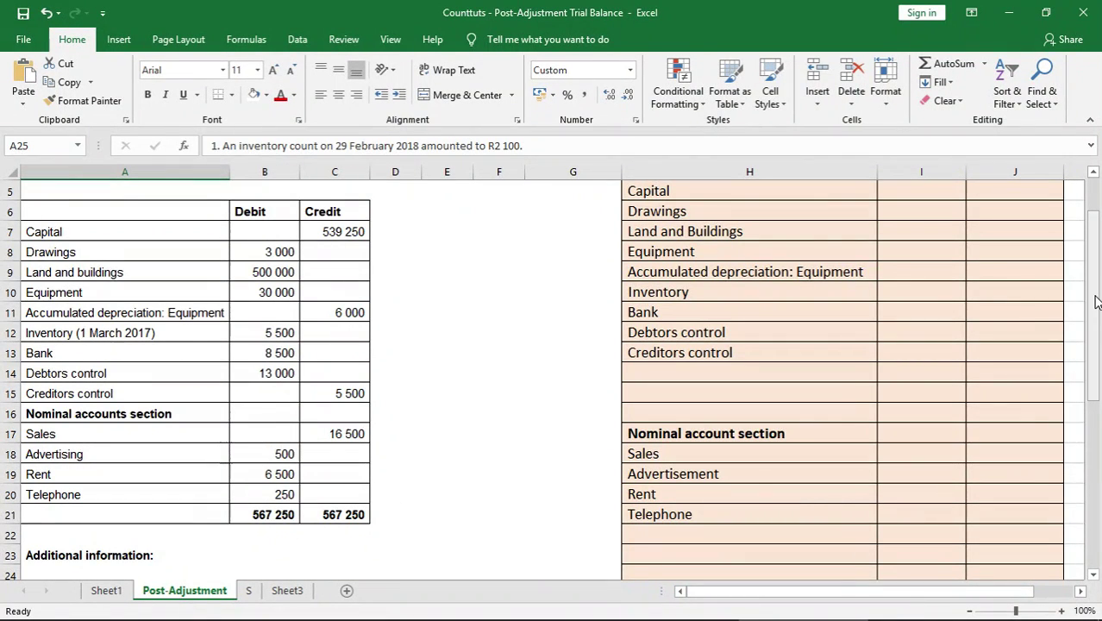
pyautogui.moveTo(1099, 295); pyautogui.dragTo(1099, 369)
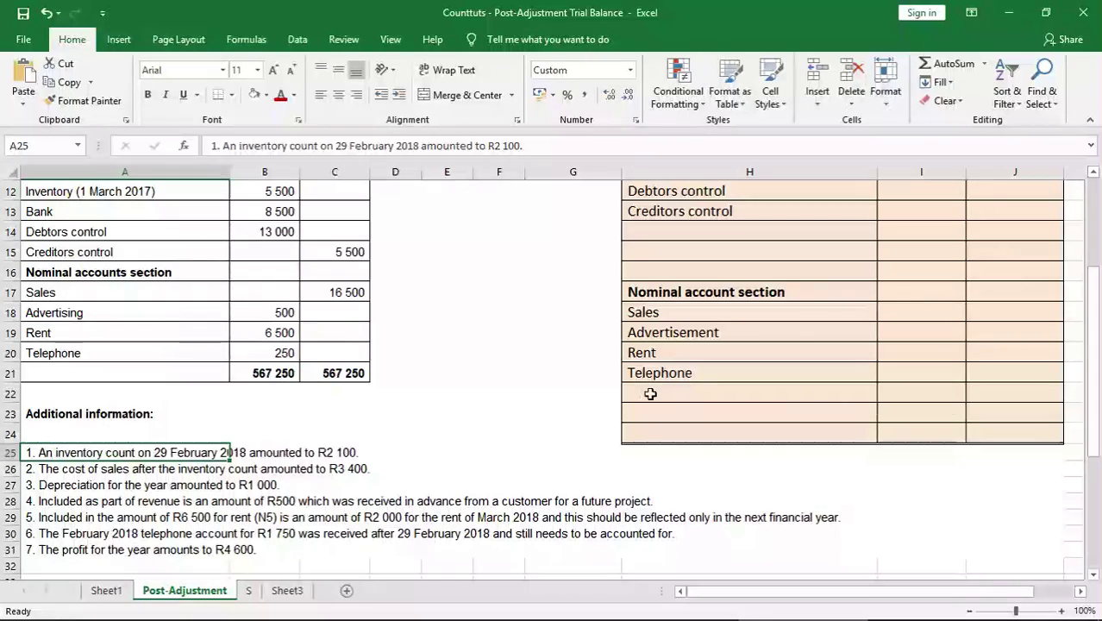
pyautogui.moveTo(1095, 392); pyautogui.dragTo(1095, 293)
# Enter a 2 100 Inventory debit in I10
pyautogui.click(917, 353)
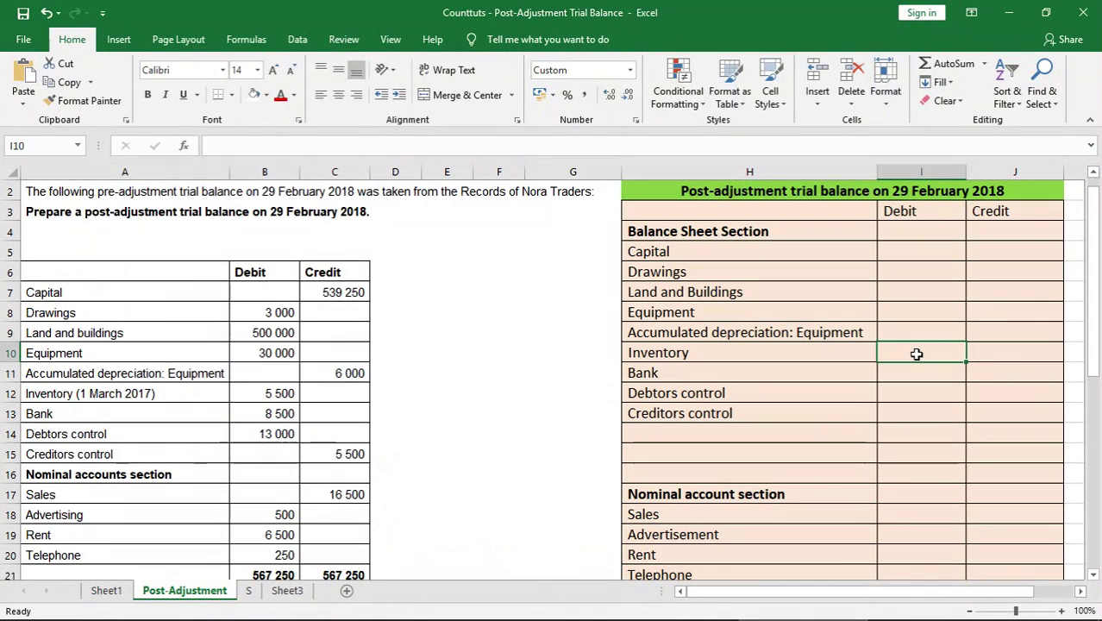
pyautogui.write('R2100')
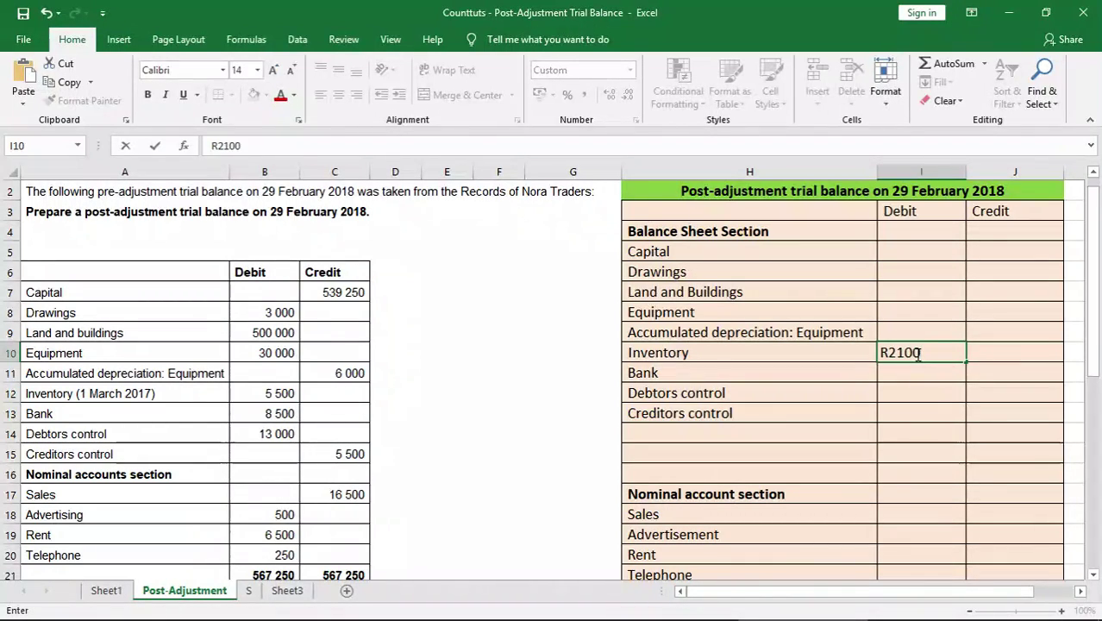
pyautogui.press('Return')
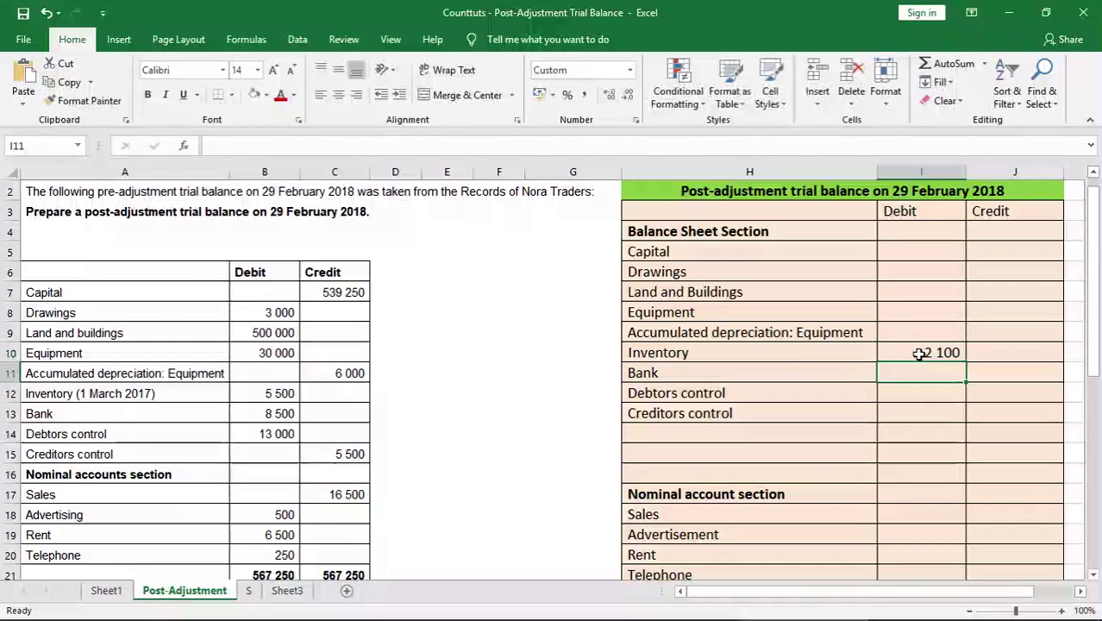
pyautogui.moveTo(1096, 243); pyautogui.dragTo(1097, 249)
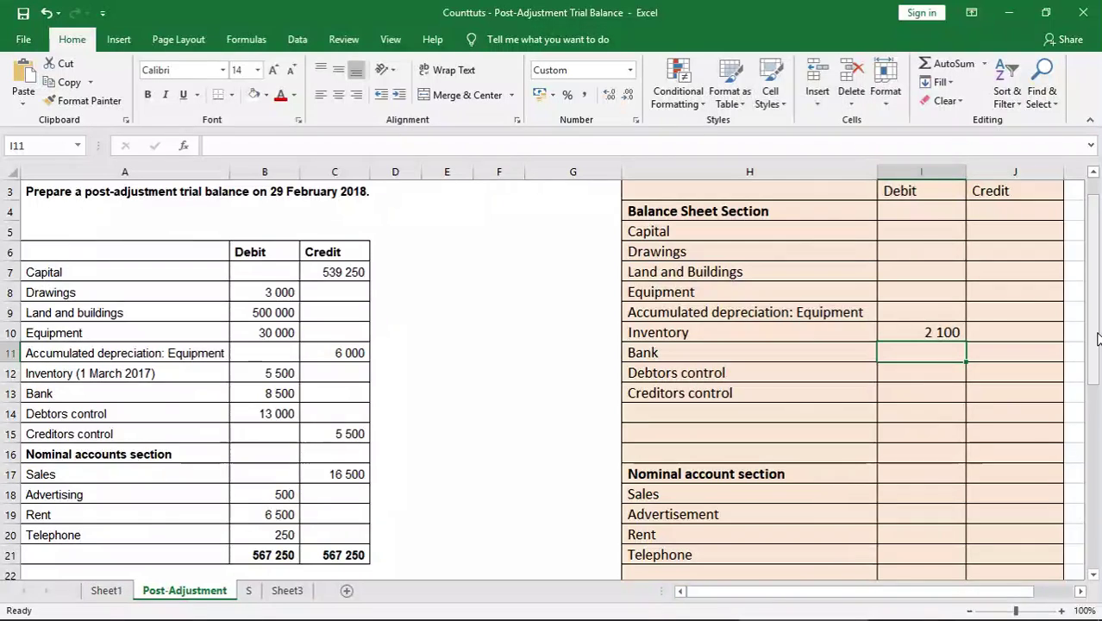
pyautogui.moveTo(1096, 345); pyautogui.dragTo(1098, 383)
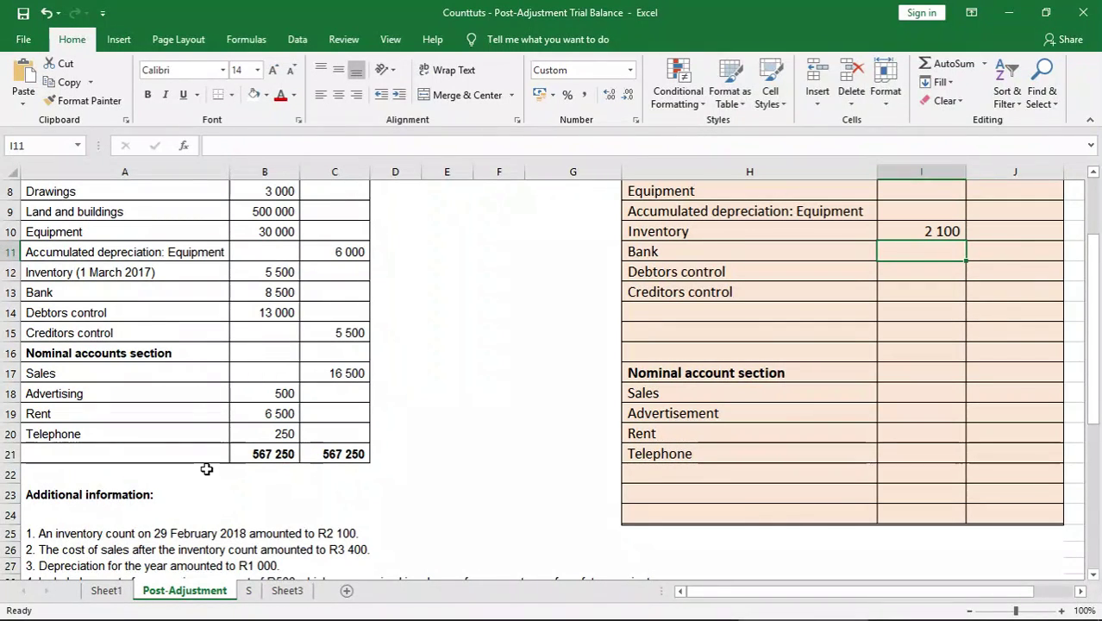
# Fill the inventory count note (A25) and the opening Inventory row A12:C12 red
pyautogui.click(63, 538)
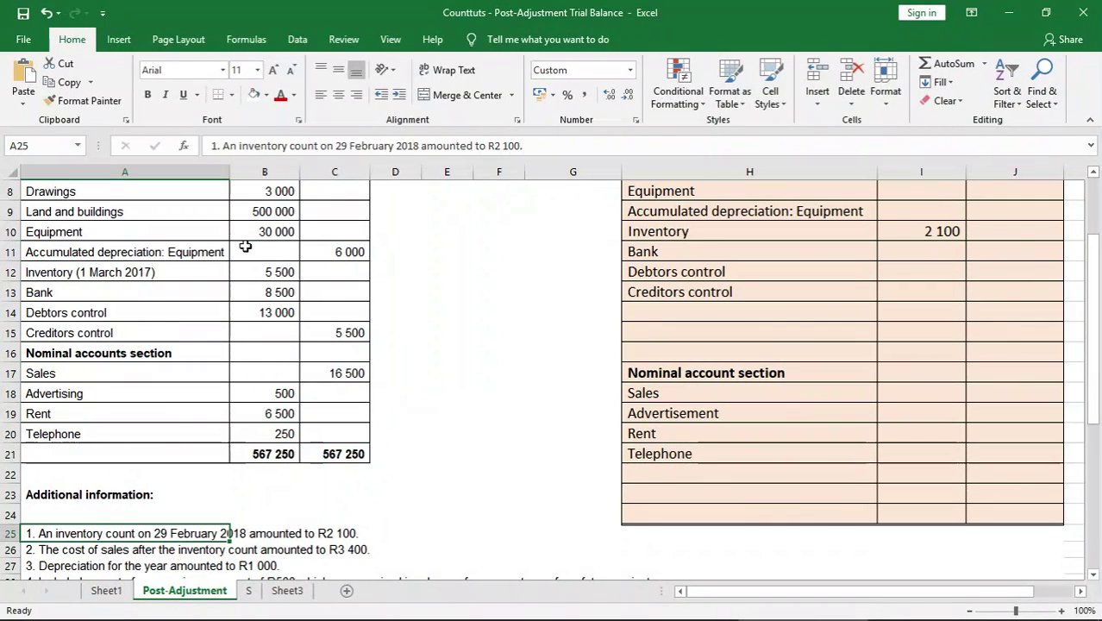
pyautogui.click(267, 94)
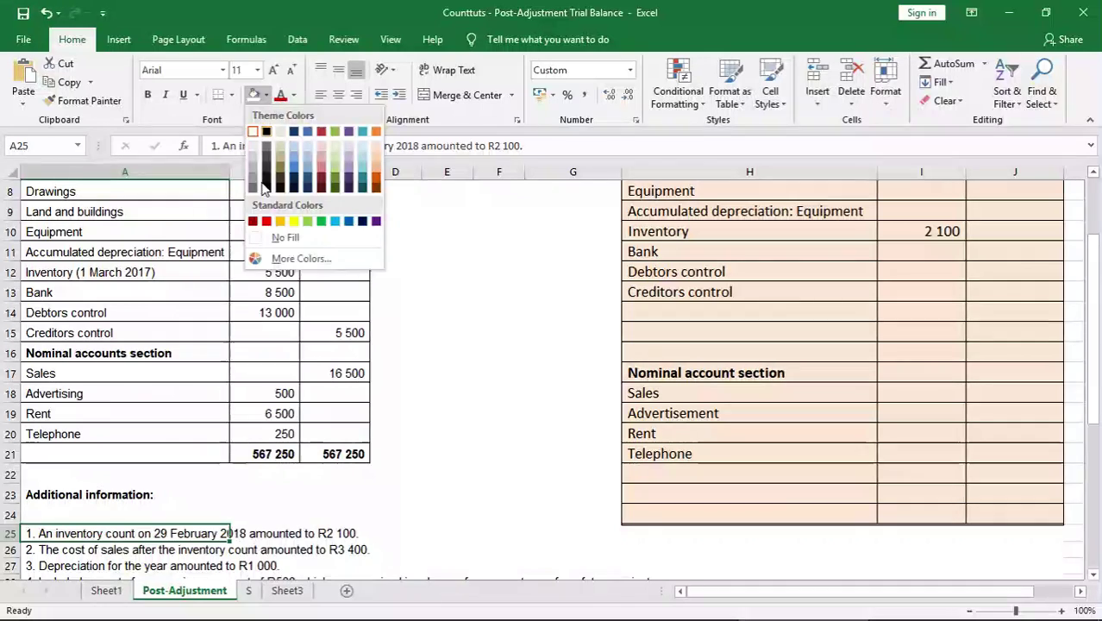
pyautogui.click(265, 221)
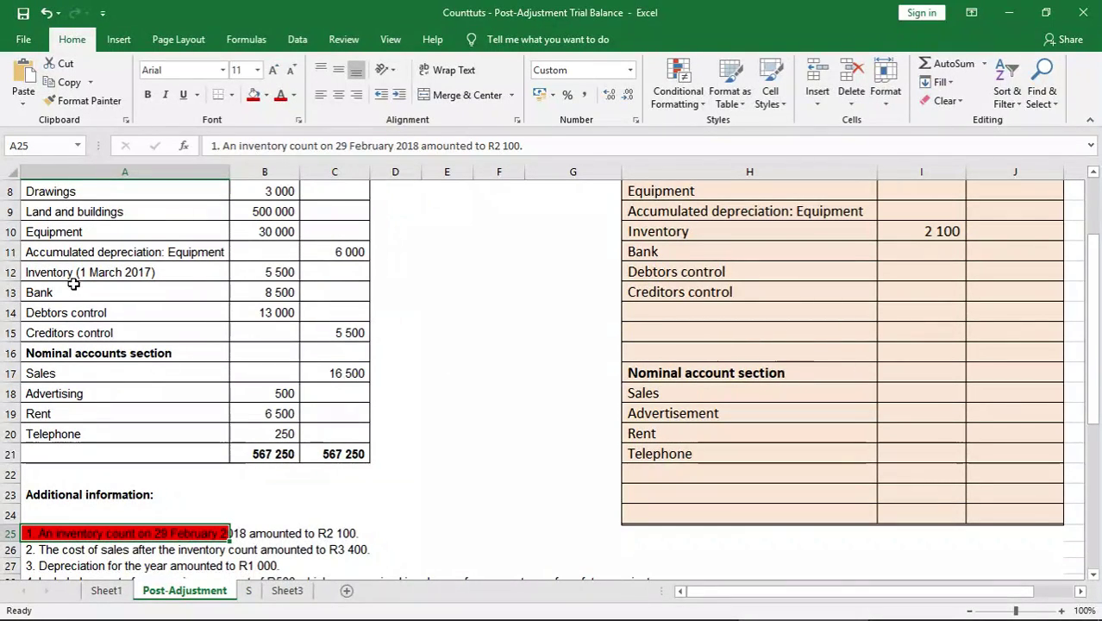
pyautogui.moveTo(77, 274); pyautogui.dragTo(310, 269)
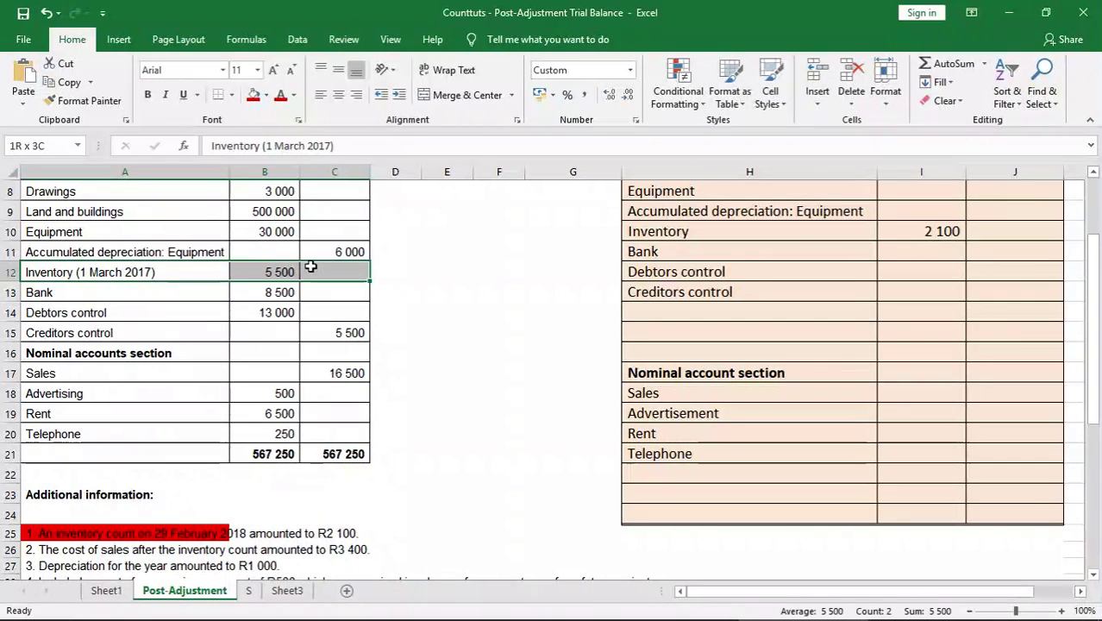
pyautogui.click(252, 95)
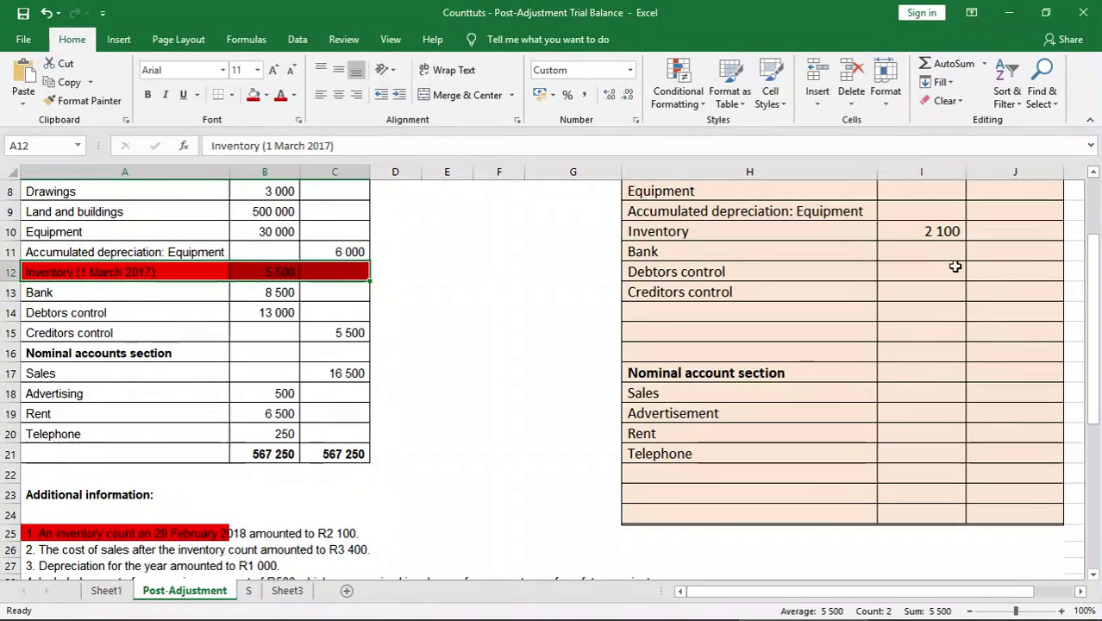
pyautogui.moveTo(1090, 352); pyautogui.dragTo(1090, 371)
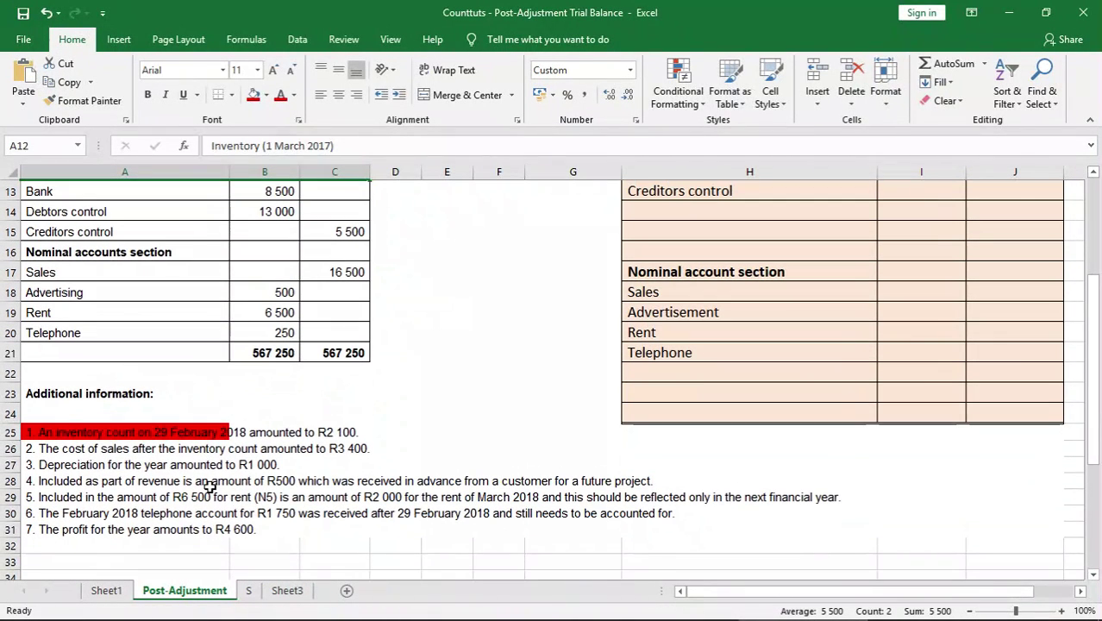
pyautogui.click(68, 463)
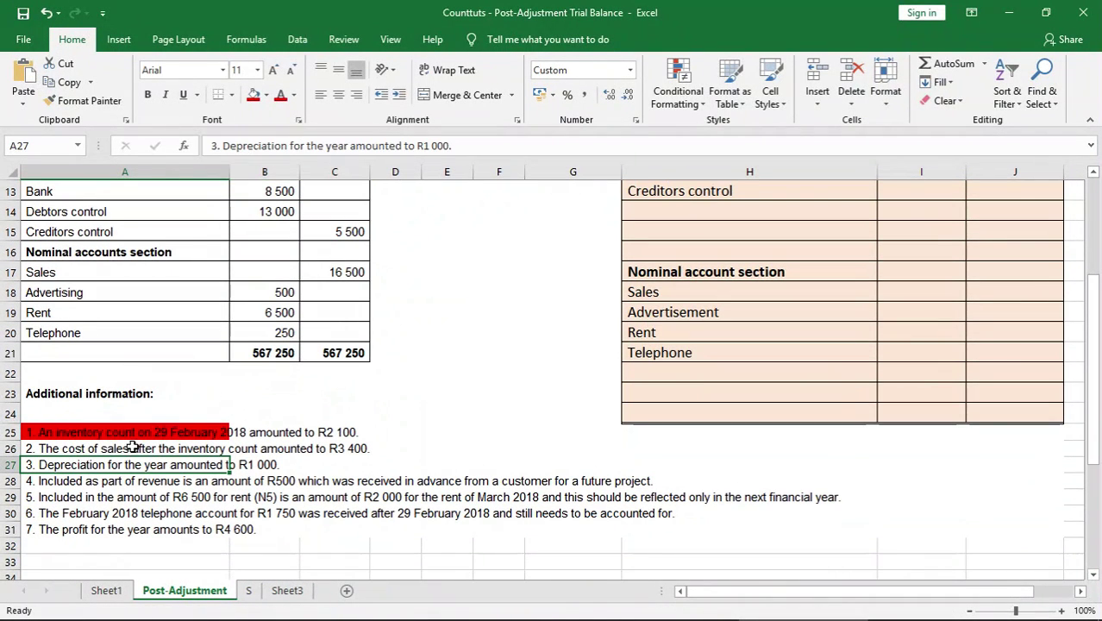
# Add a 'Cost of sales' line in H22 with a 3 400 debit in I22
pyautogui.click(134, 448)
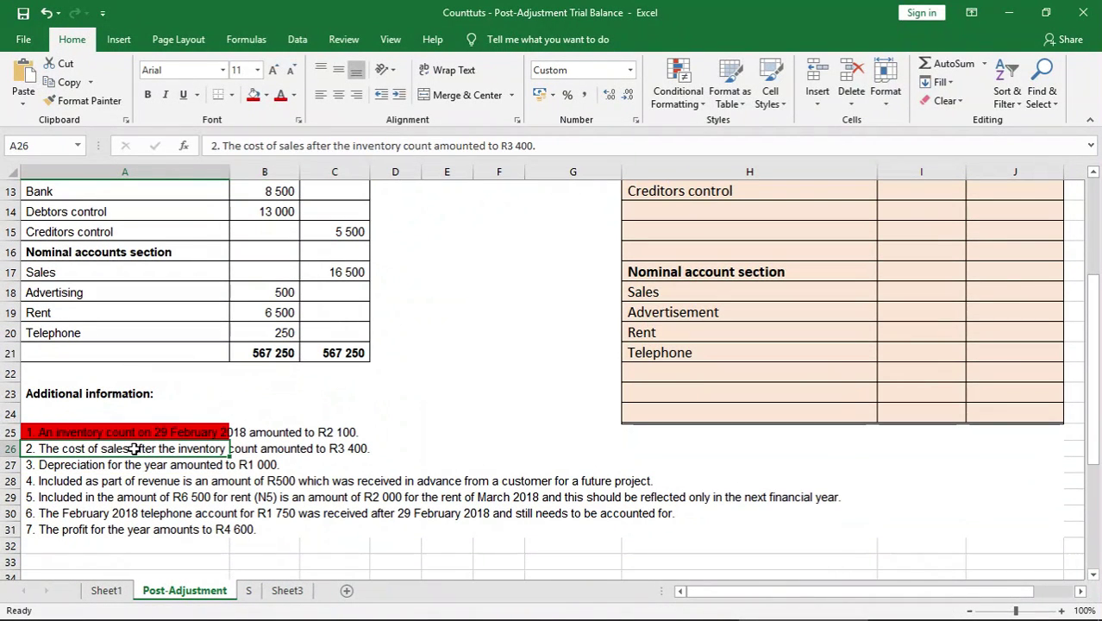
pyautogui.click(267, 465)
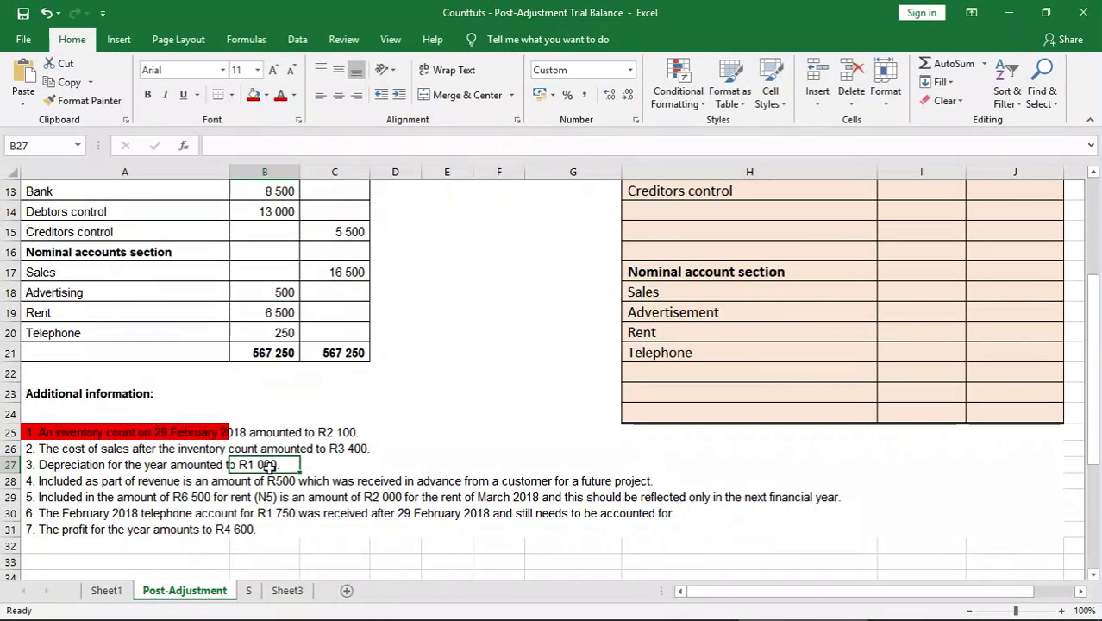
pyautogui.click(226, 450)
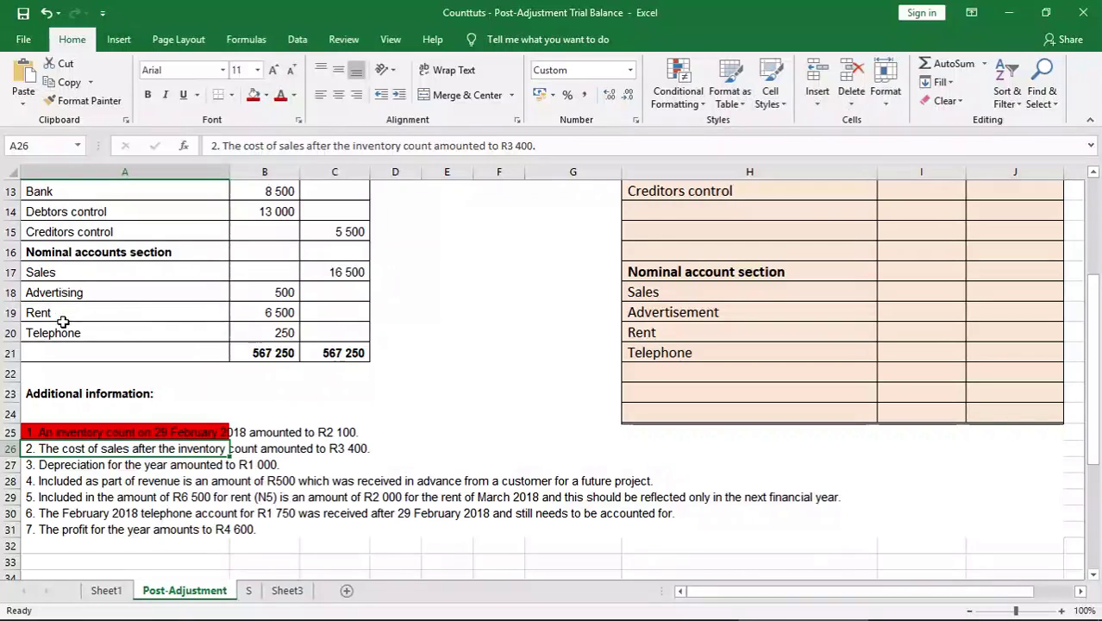
pyautogui.click(698, 375)
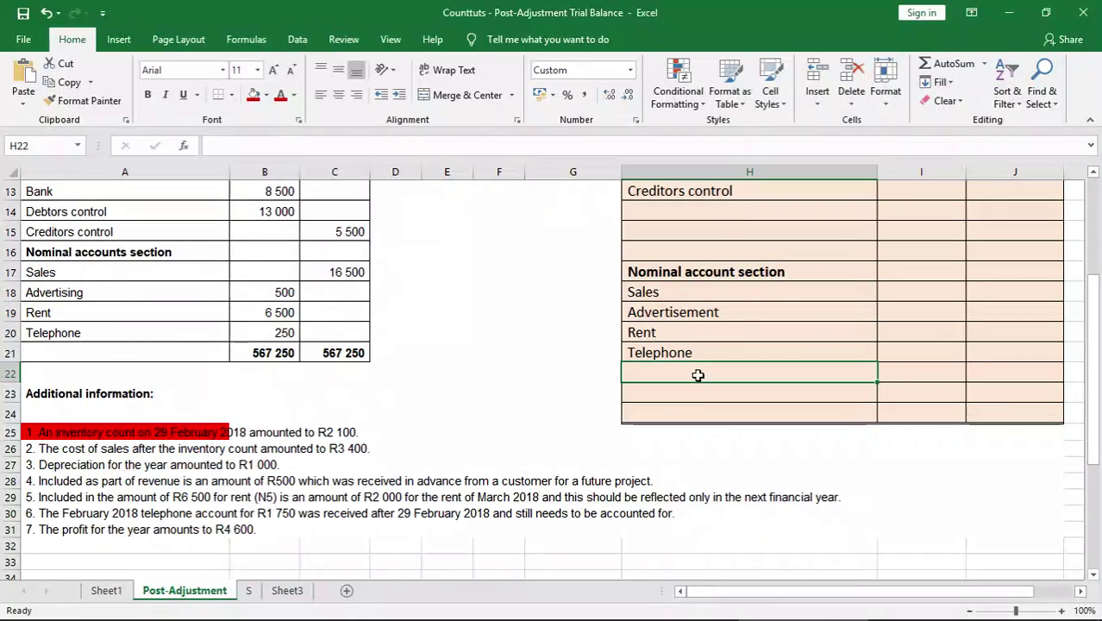
pyautogui.write('Cost')
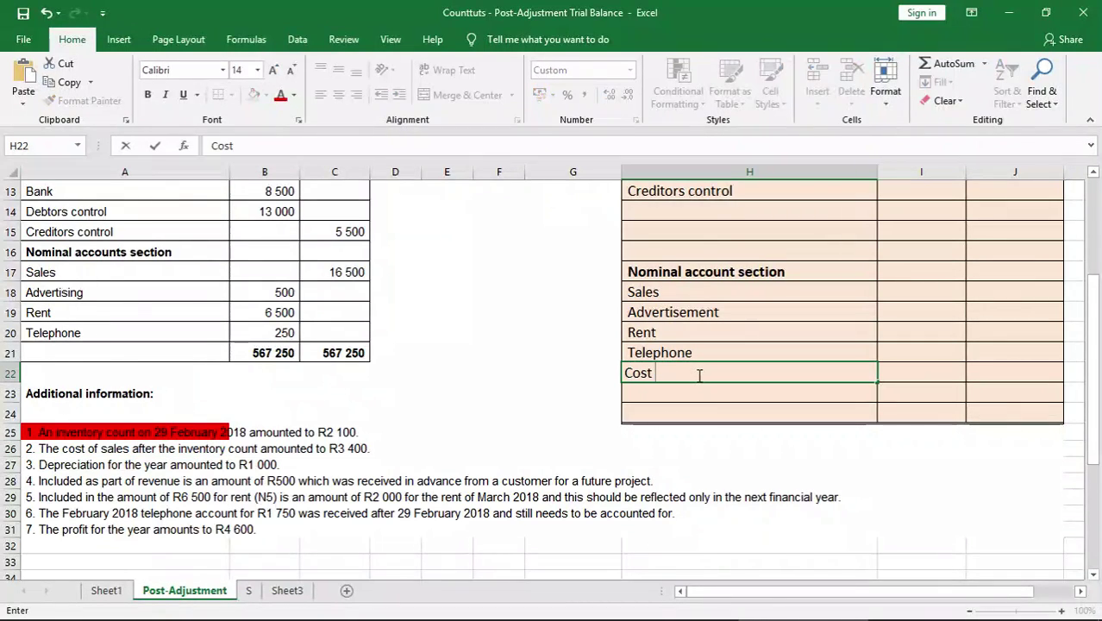
pyautogui.write(' of sales')
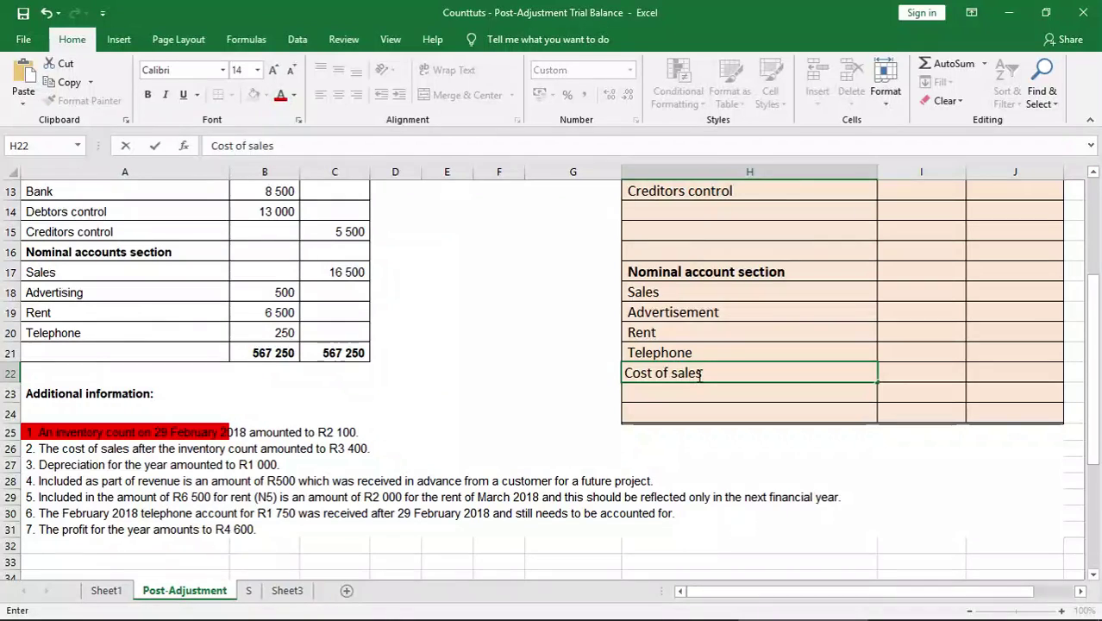
pyautogui.press('Tab')
pyautogui.press('Tab')
pyautogui.press('Left')
pyautogui.scroll(2, 1026, 490)
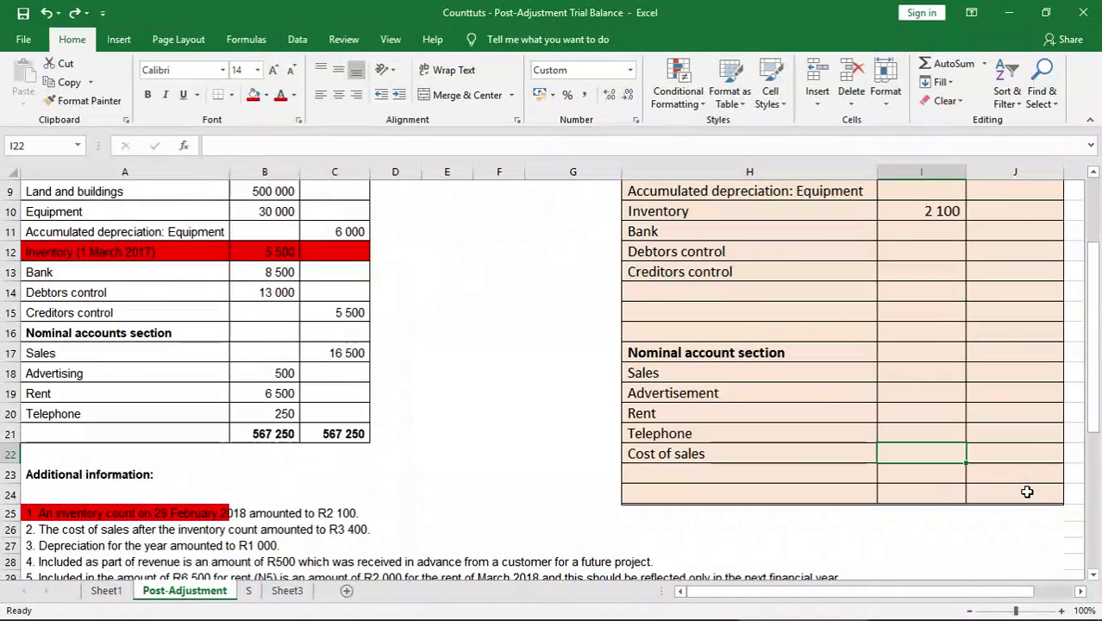
pyautogui.write('3400')
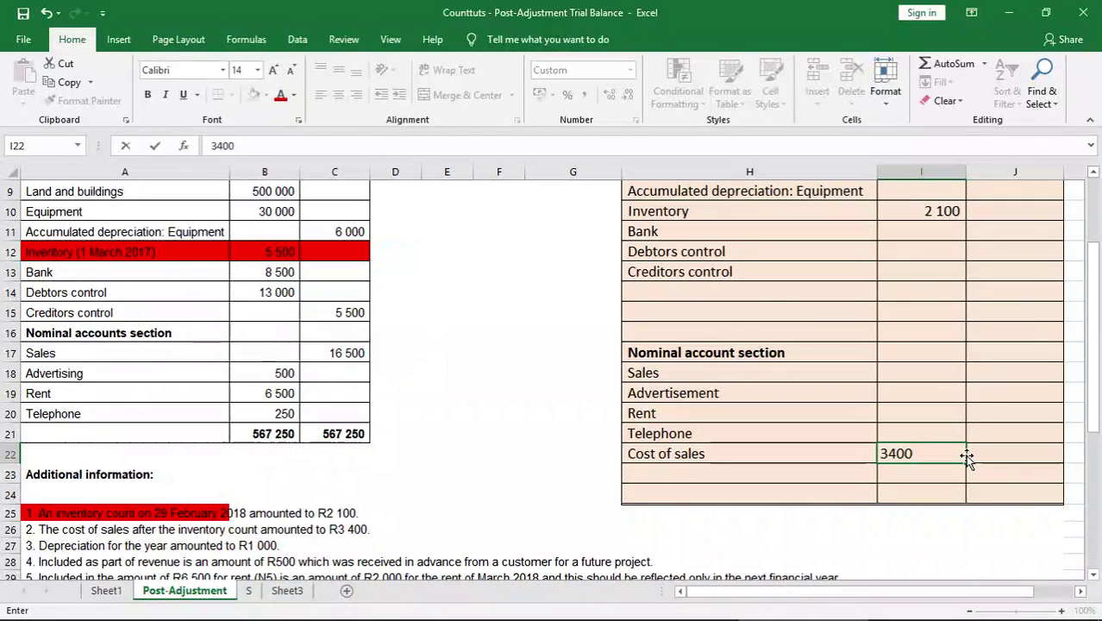
pyautogui.press('Return')
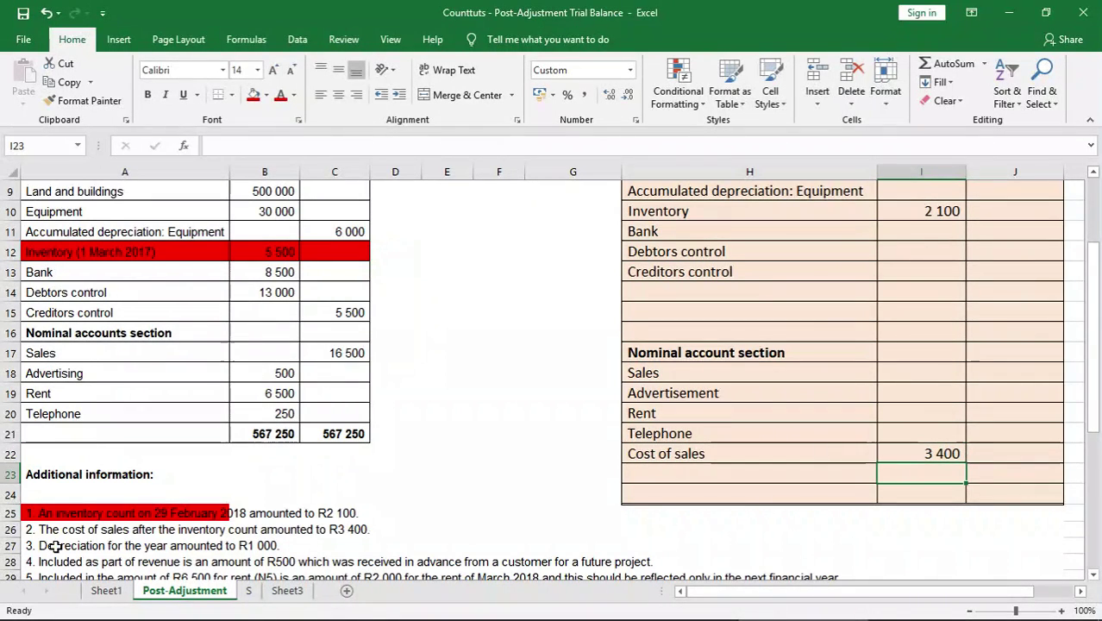
# Fill note 2 in A26 red
pyautogui.click(82, 531)
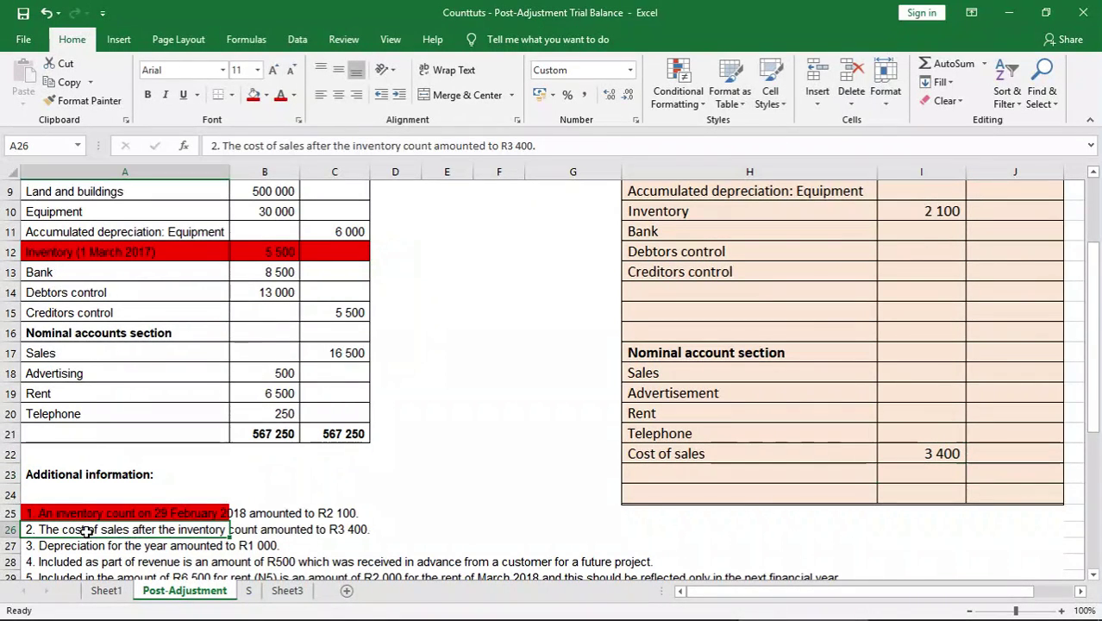
pyautogui.click(253, 95)
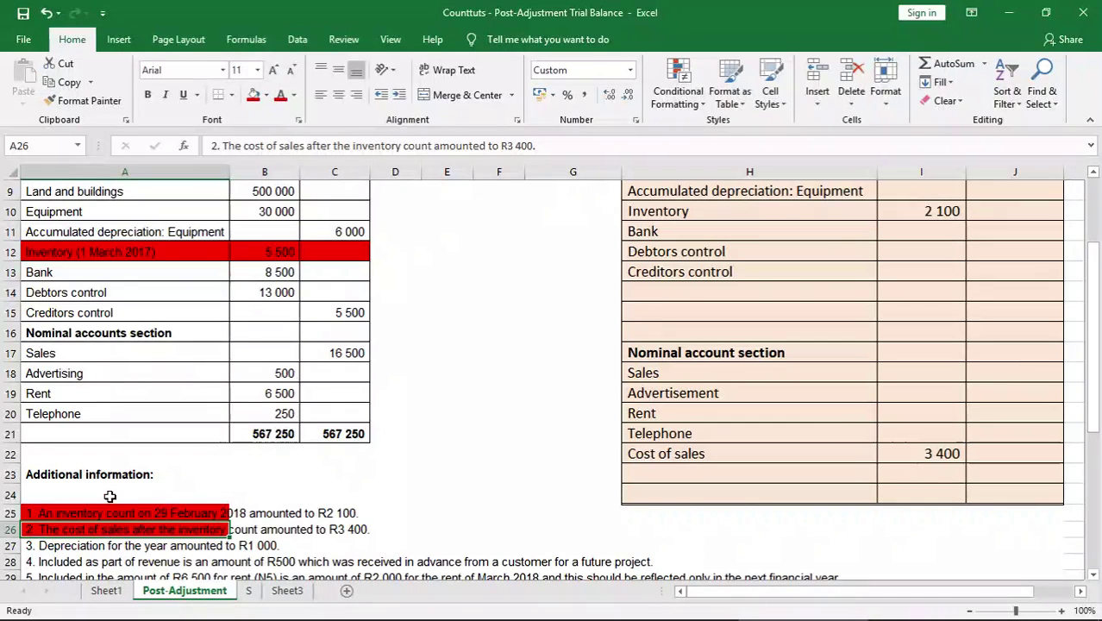
pyautogui.press('Down')
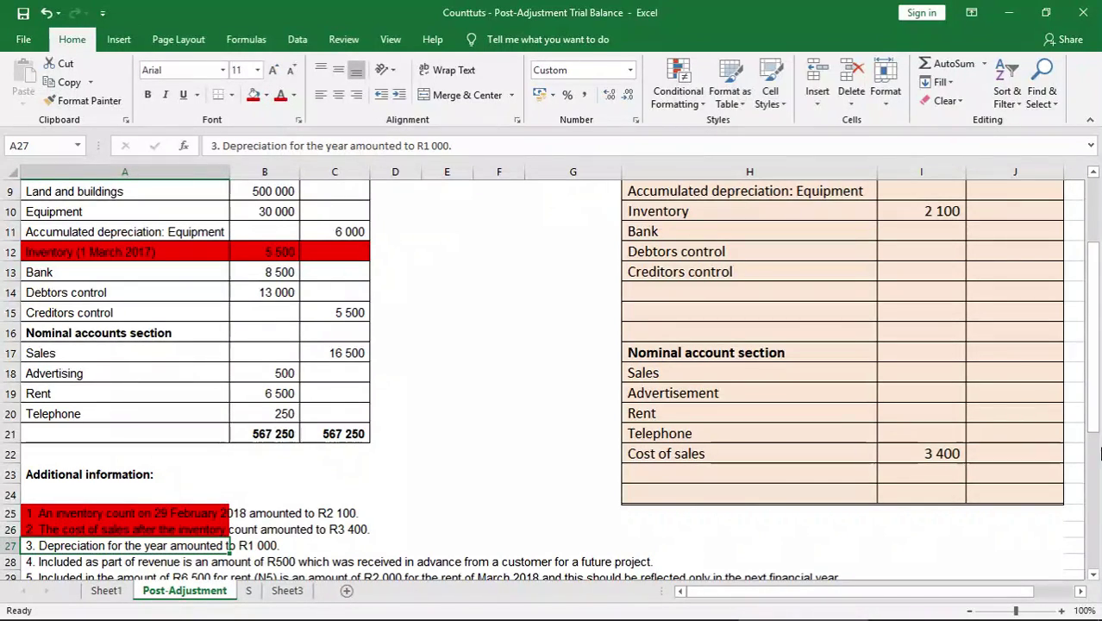
# Enter 7 000 as the Accumulated depreciation: Equipment credit in J9
pyautogui.moveTo(1096, 420); pyautogui.dragTo(1092, 386)
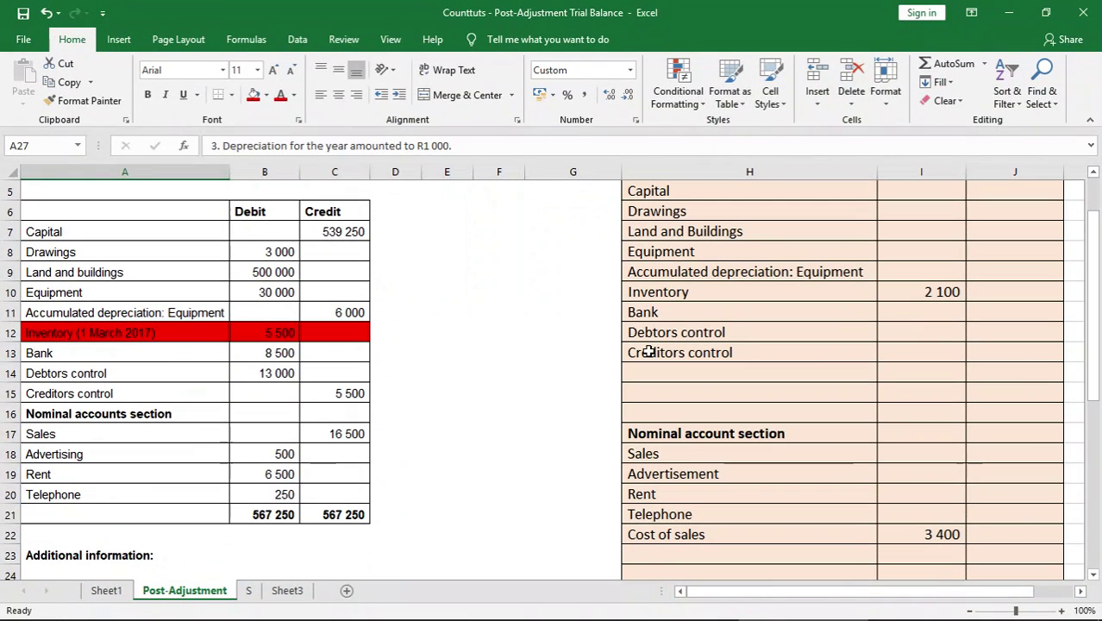
pyautogui.click(197, 313)
pyautogui.click(355, 313)
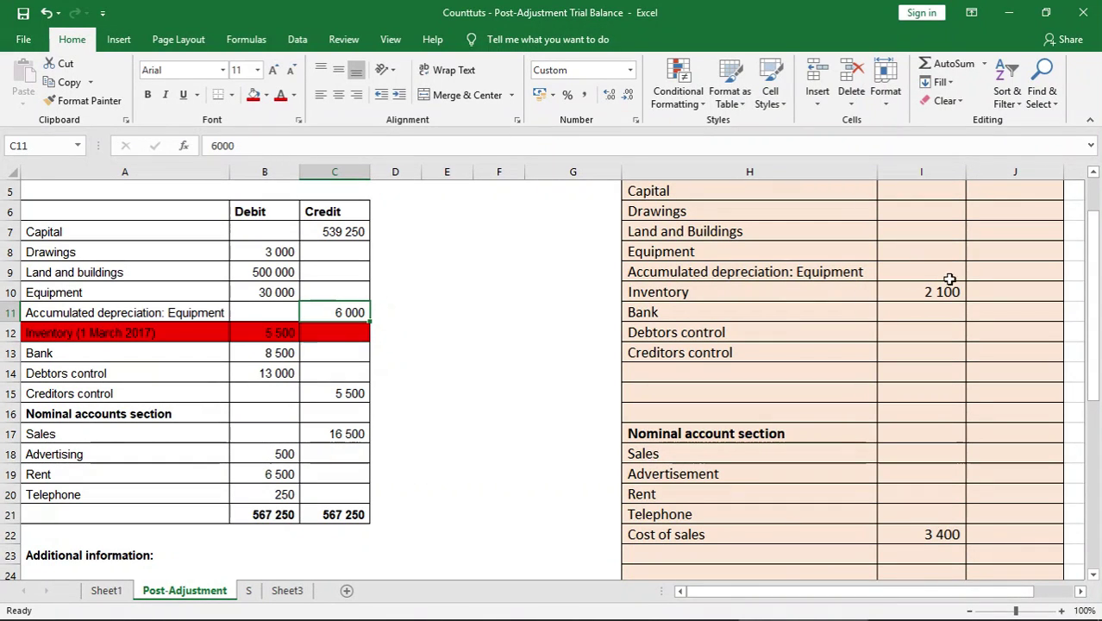
pyautogui.click(978, 277)
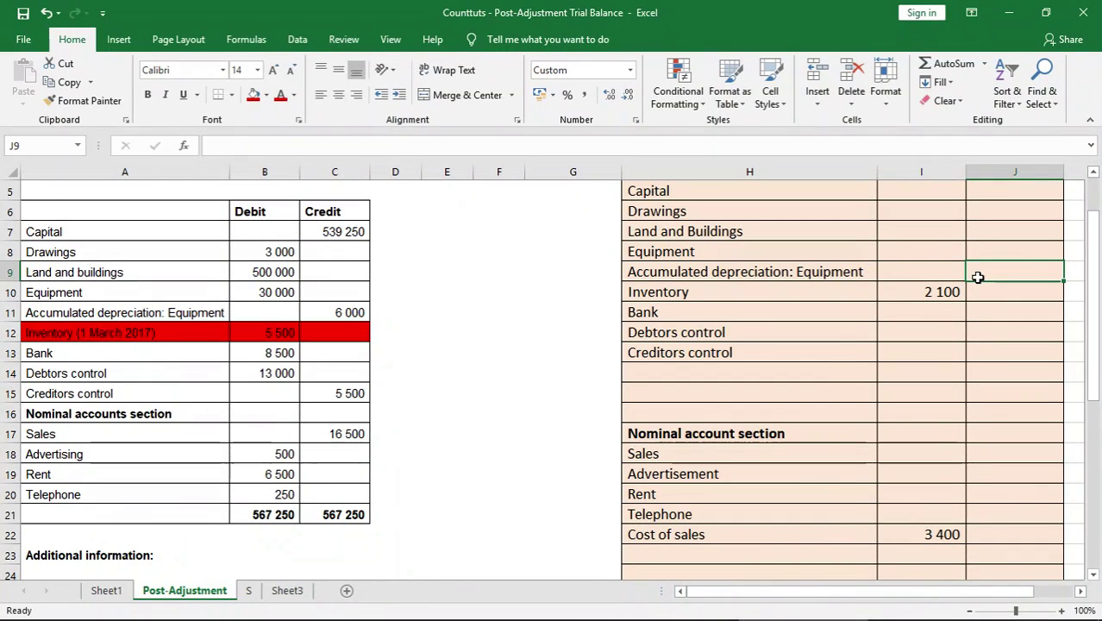
pyautogui.write('7000')
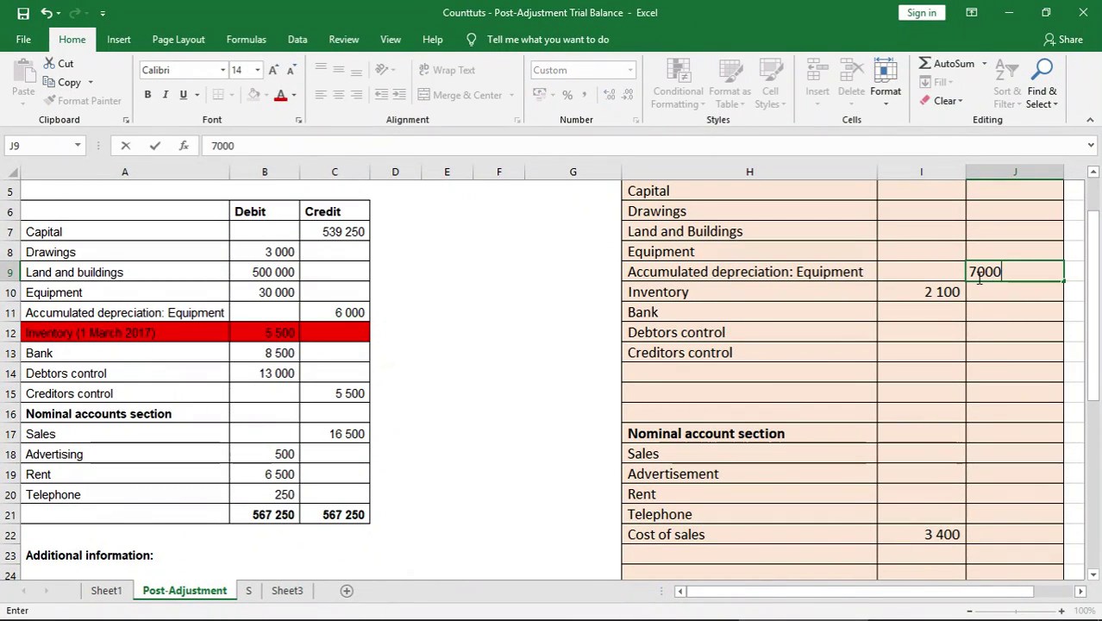
pyautogui.press('Return')
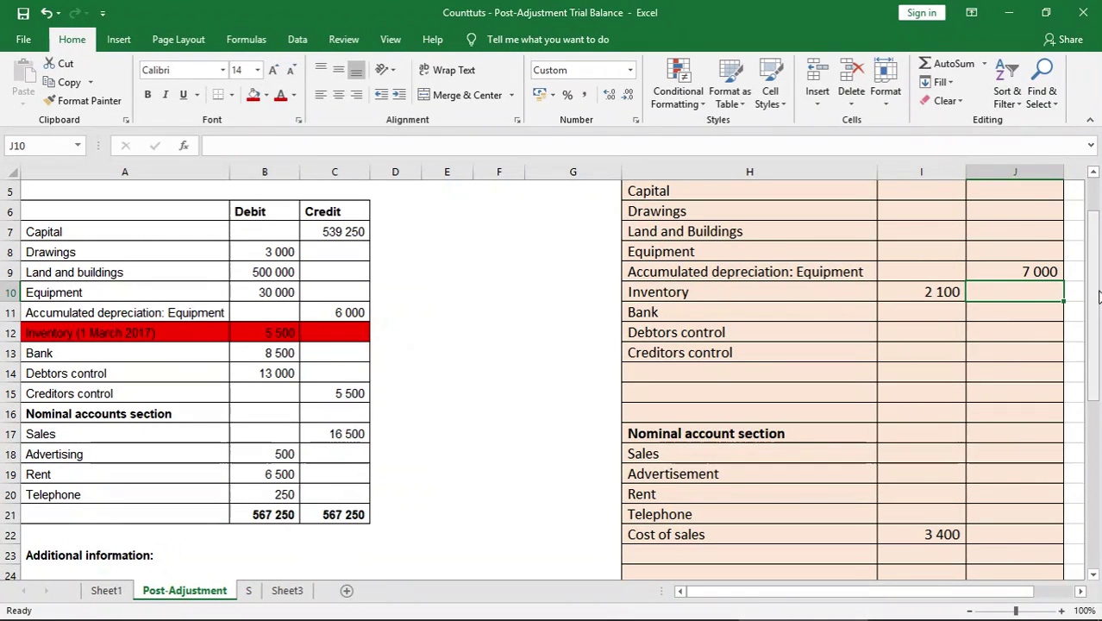
# Fill depreciation note 3 in A27 red
pyautogui.moveTo(1092, 295); pyautogui.dragTo(1093, 423)
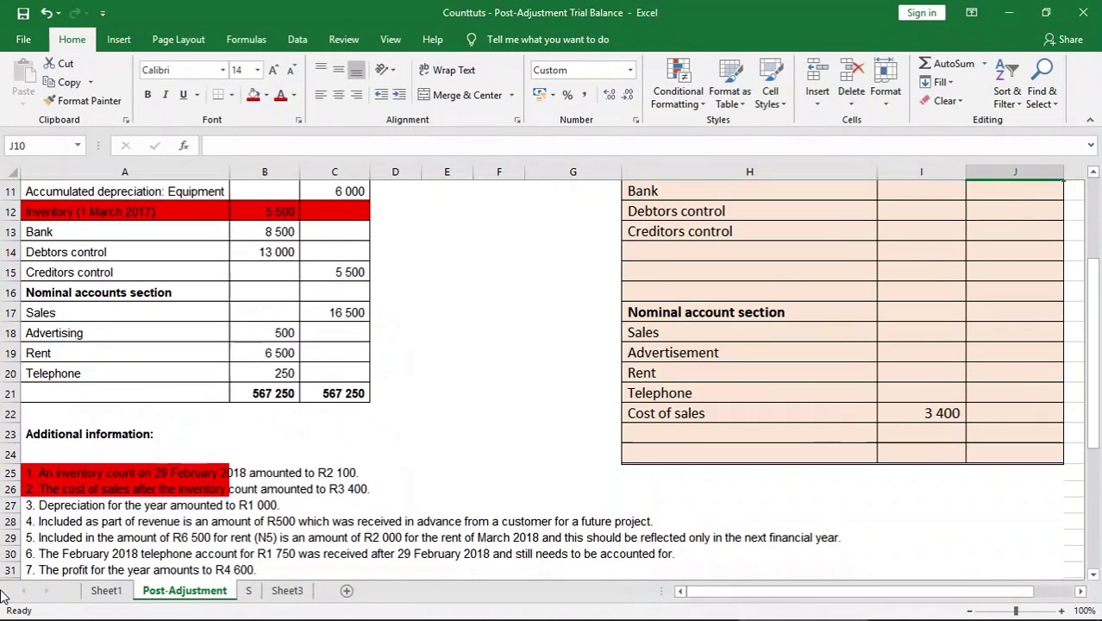
pyautogui.click(69, 514)
pyautogui.click(89, 489)
pyautogui.click(90, 507)
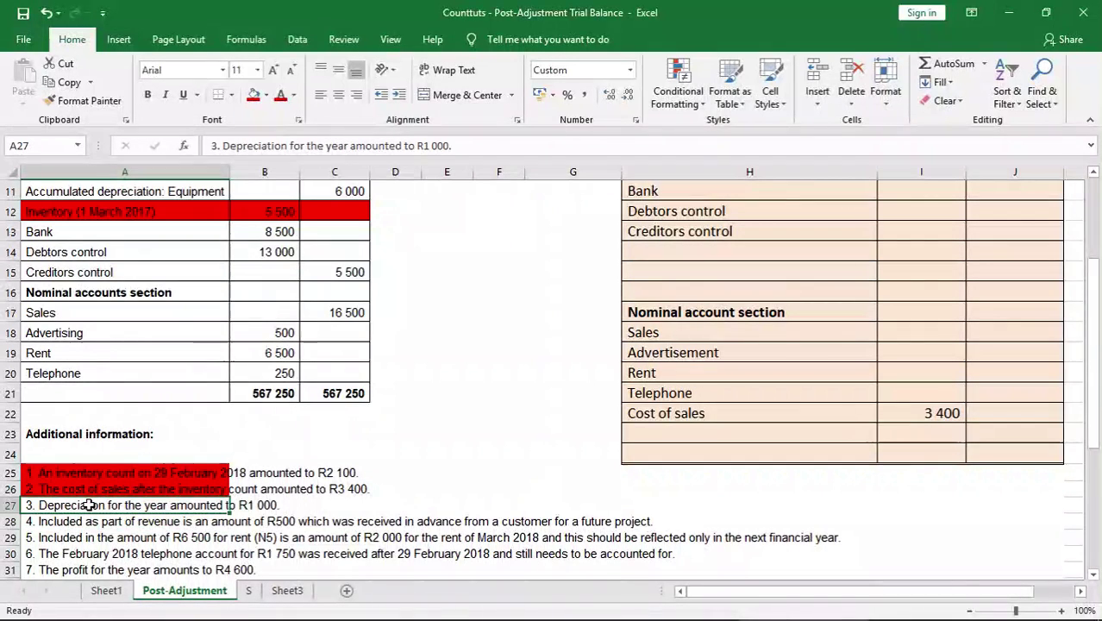
pyautogui.click(254, 95)
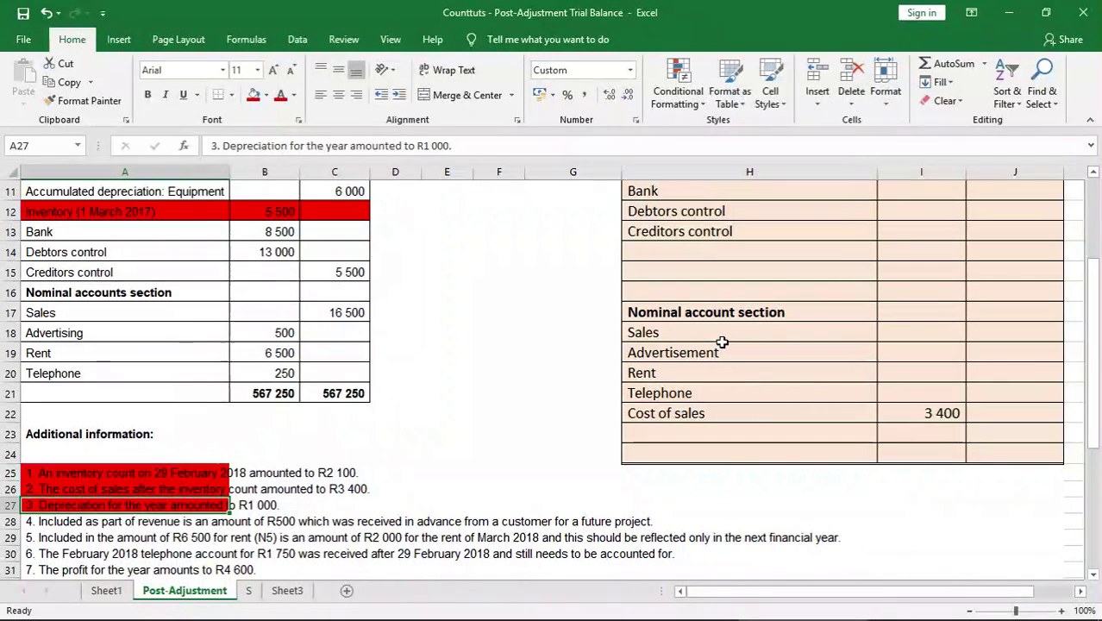
# Add a 'Depreciation' line in H23 with a 1 000 debit in I23
pyautogui.click(691, 426)
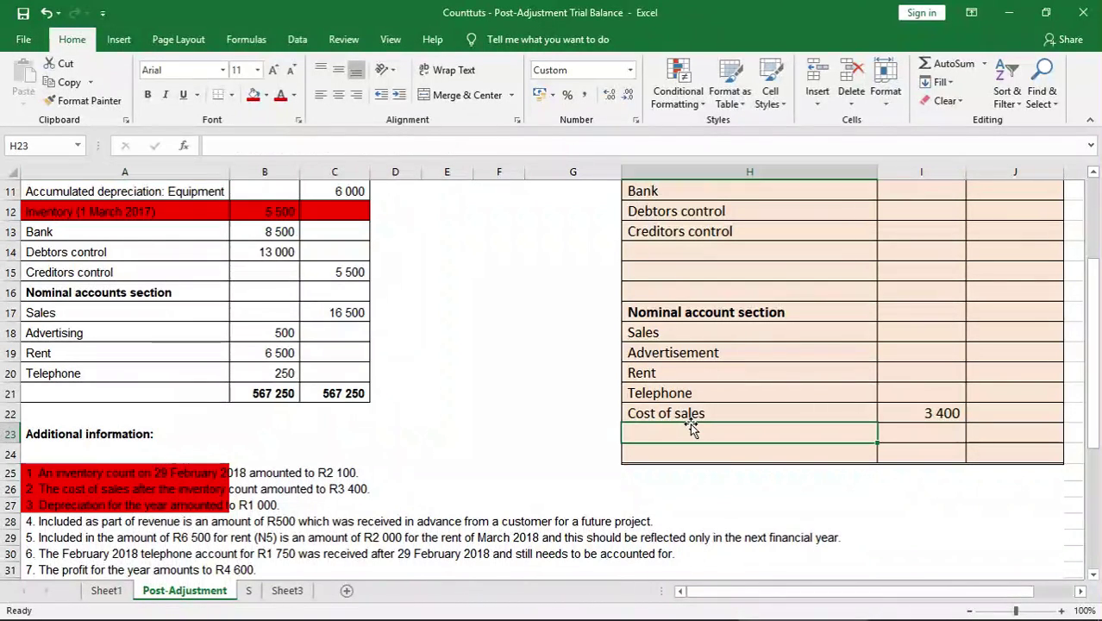
pyautogui.write('Deprec')
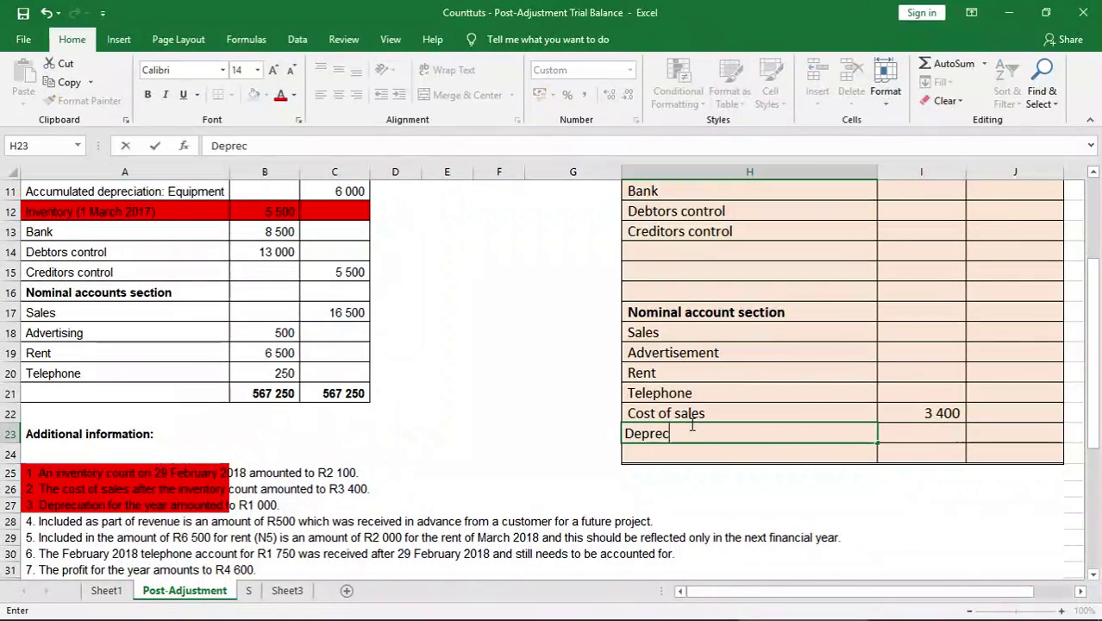
pyautogui.write('iation')
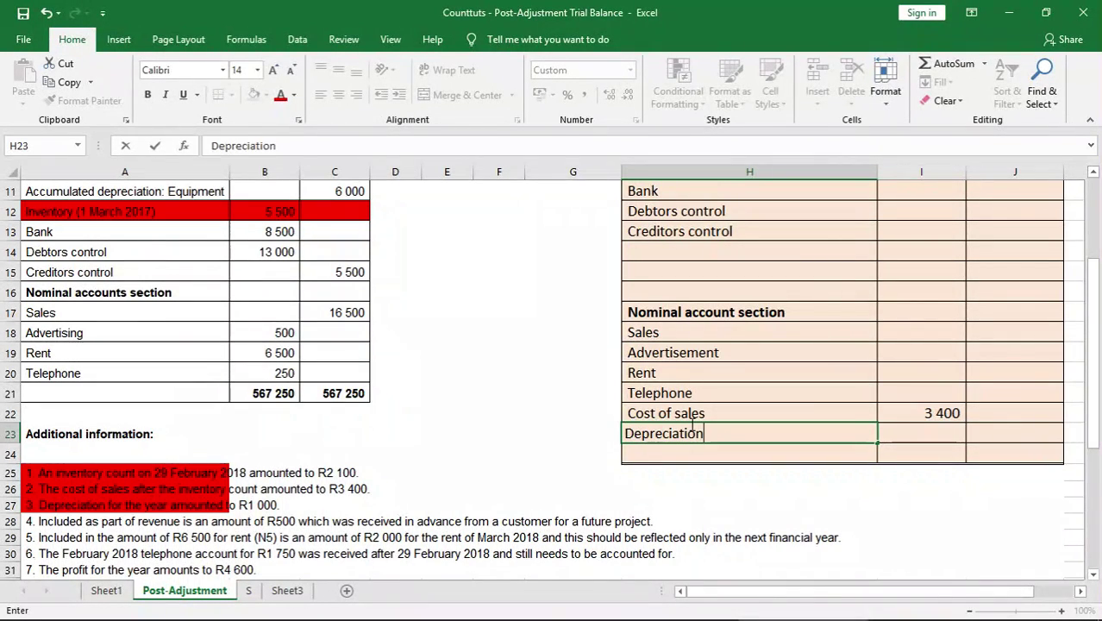
pyautogui.hotkey('ctrl', 'Return')
pyautogui.press('Tab')
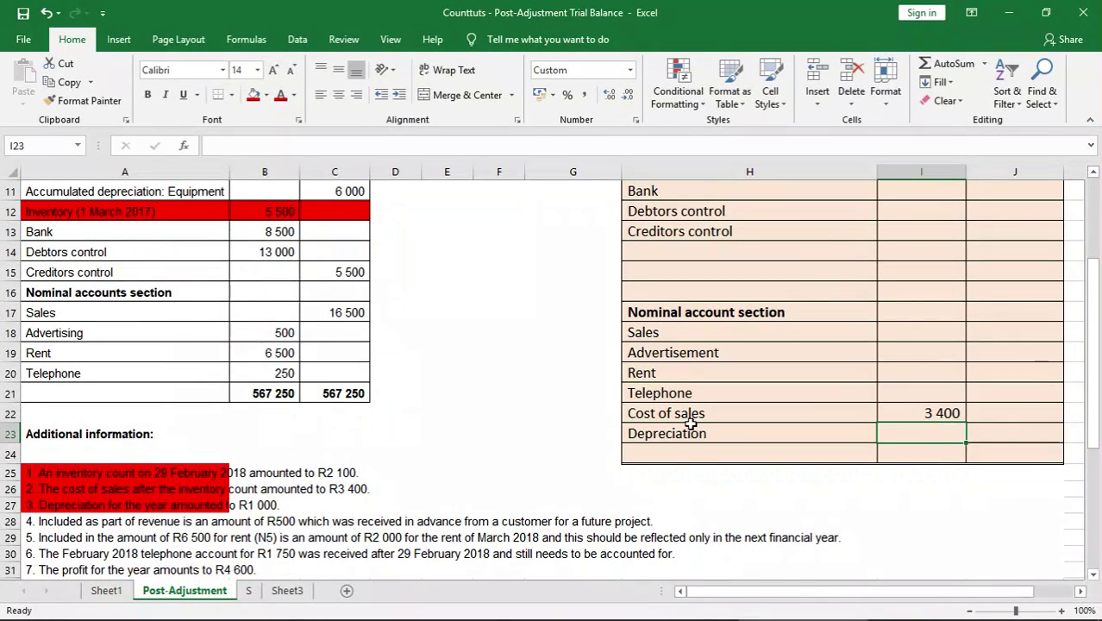
pyautogui.write('1000')
pyautogui.hotkey('ctrl', 'Return')
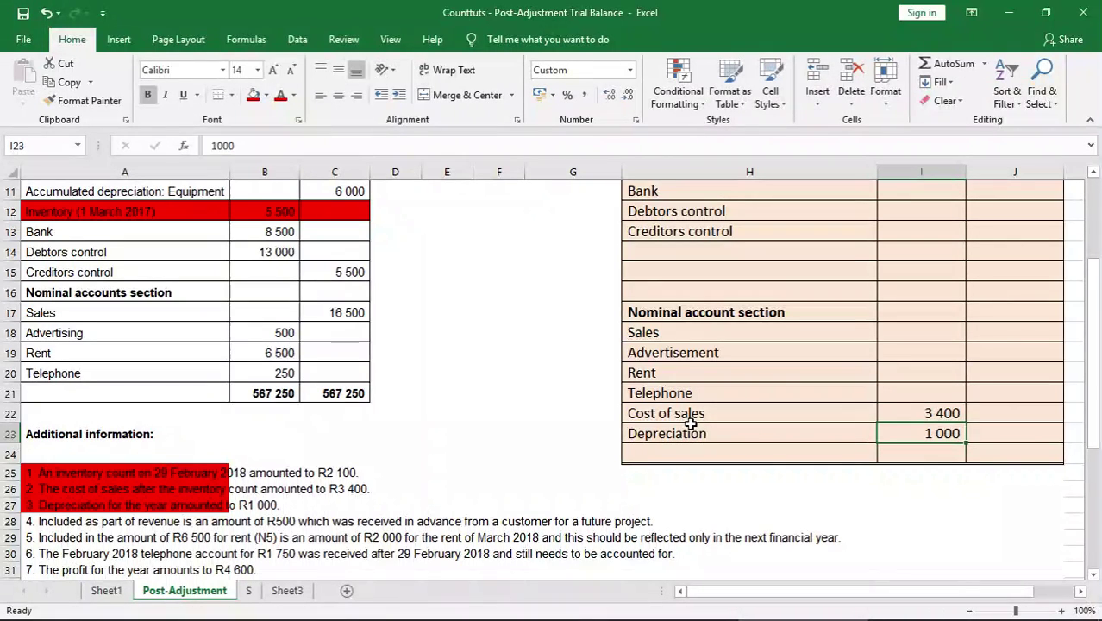
pyautogui.press('Up')
pyautogui.press('Up')
# Fill the original 6 000 Accumulated depreciation row A11:C11 red
pyautogui.moveTo(1099, 406); pyautogui.dragTo(1098, 375)
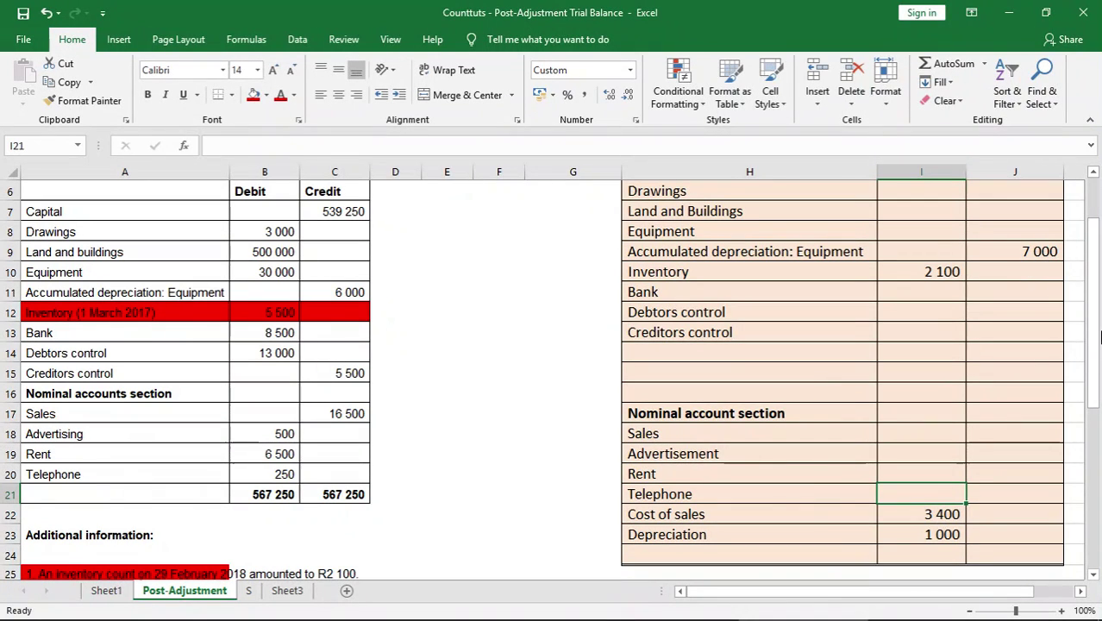
pyautogui.moveTo(1096, 345); pyautogui.dragTo(1097, 372)
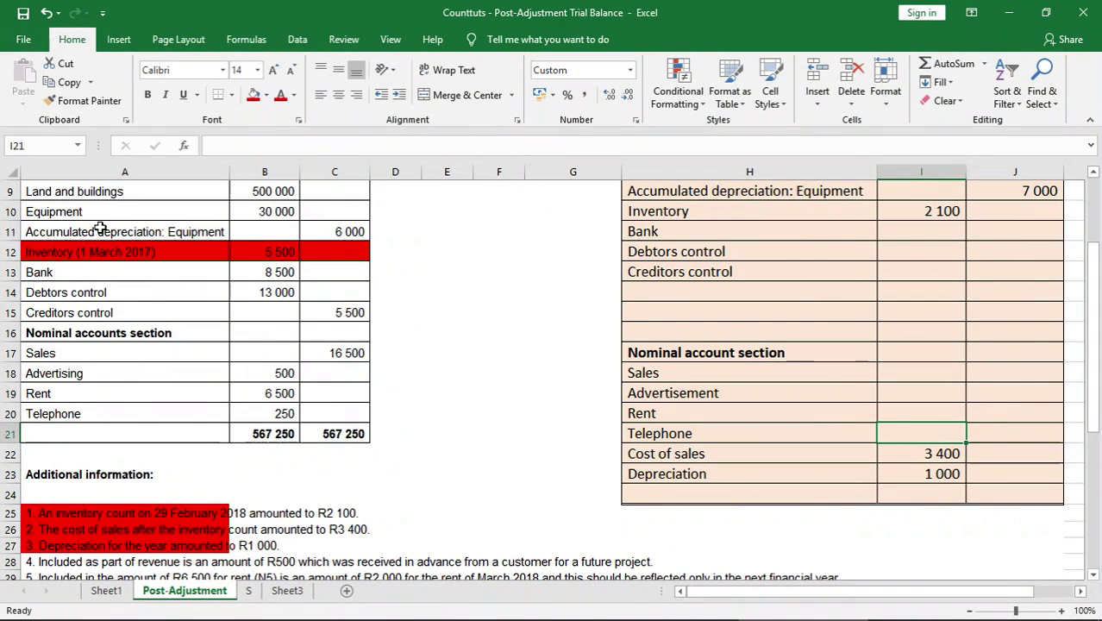
pyautogui.moveTo(101, 230); pyautogui.dragTo(318, 231)
pyautogui.click(254, 94)
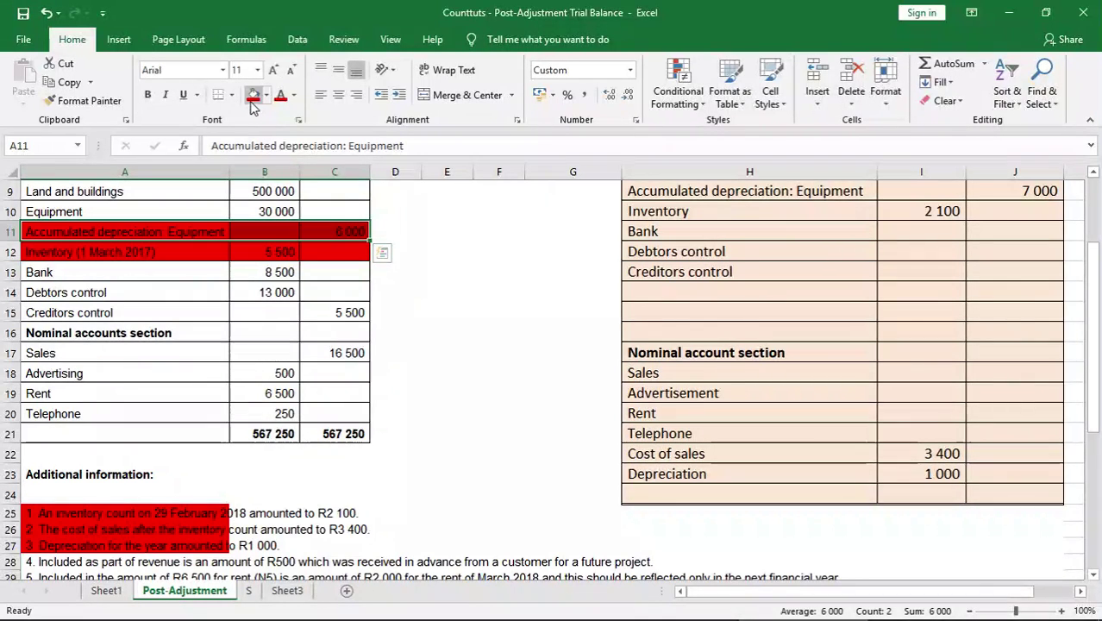
pyautogui.click(129, 529)
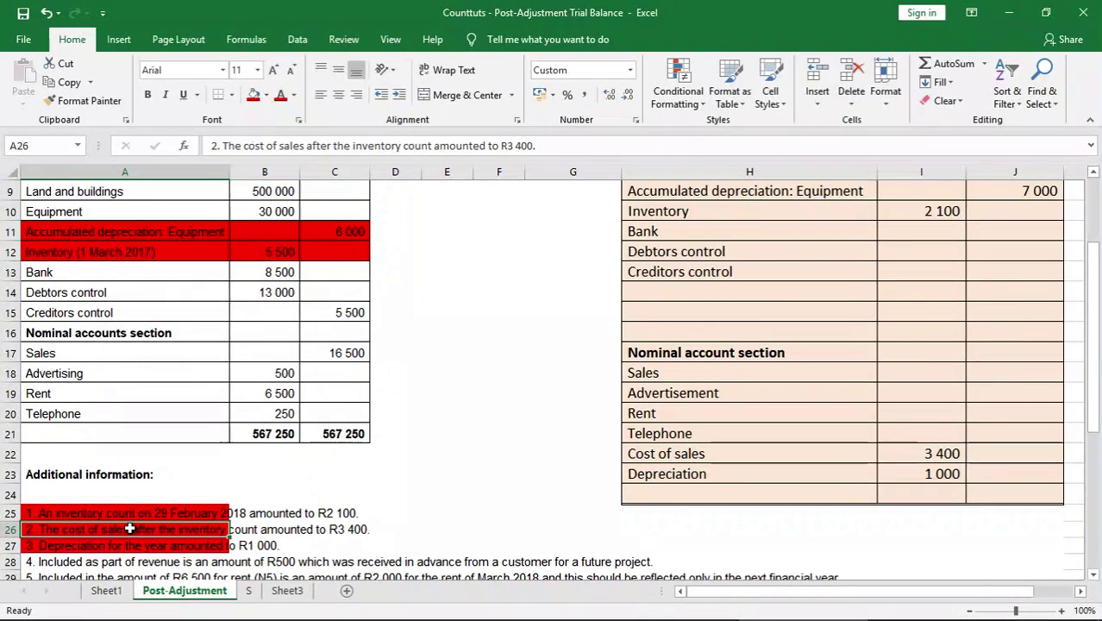
pyautogui.press('Down')
pyautogui.press('Down')
pyautogui.press('Down')
pyautogui.press('Down')
pyautogui.press('Down')
pyautogui.press('Up')
pyautogui.press('Up')
pyautogui.press('Up')
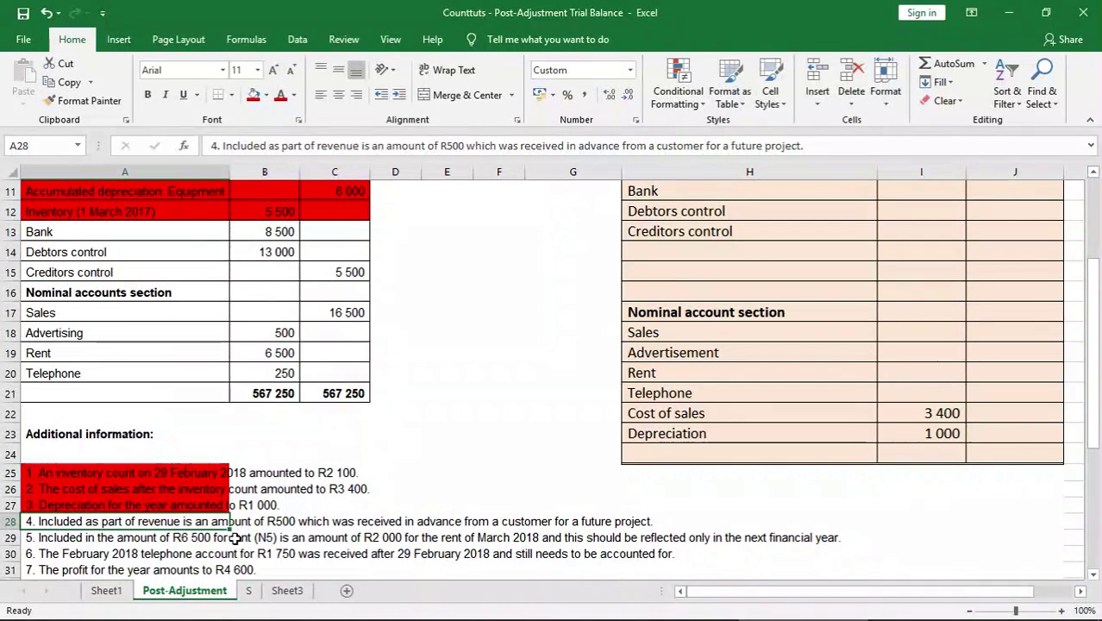
pyautogui.moveTo(1100, 401); pyautogui.dragTo(1098, 337)
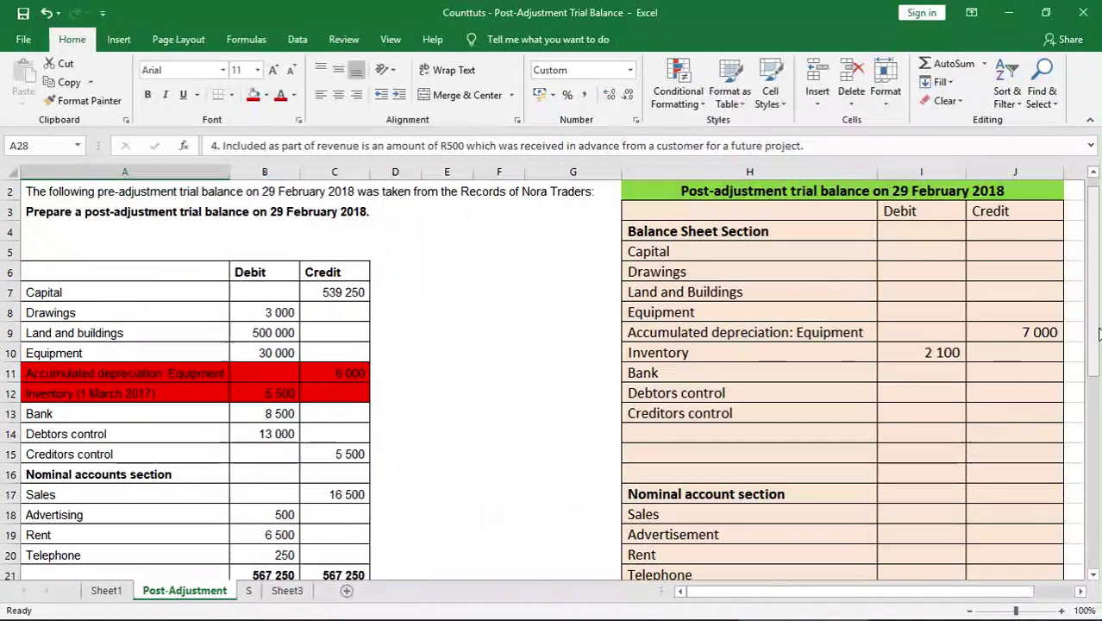
# Add 'Income received in advance' in H14 with a 500 credit in J14
pyautogui.click(730, 431)
pyautogui.write('Income ')
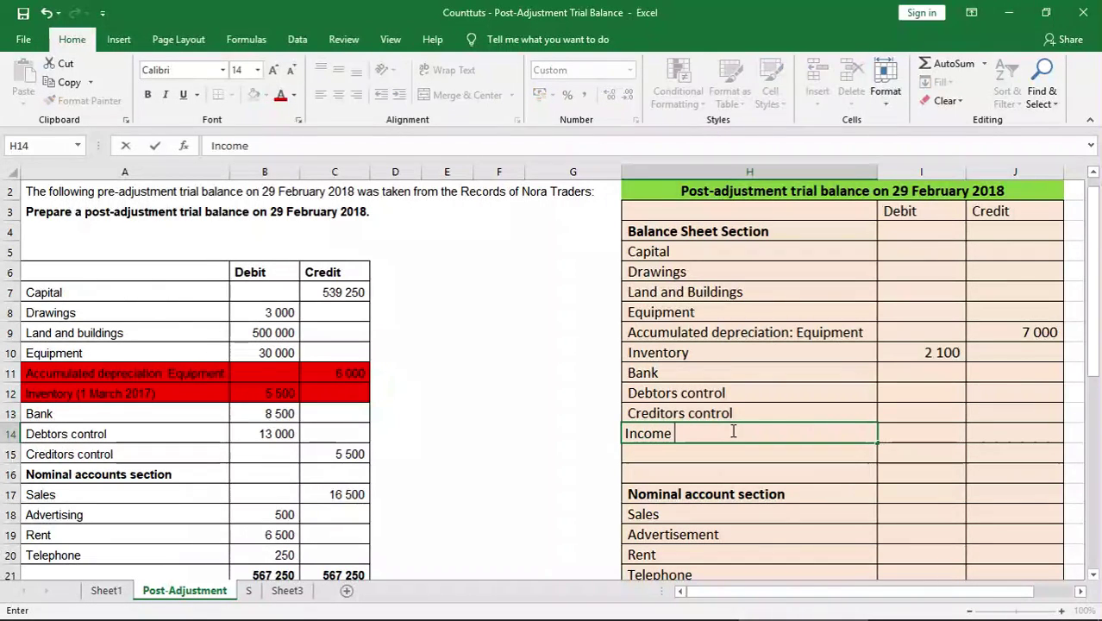
pyautogui.write('recived in a ')
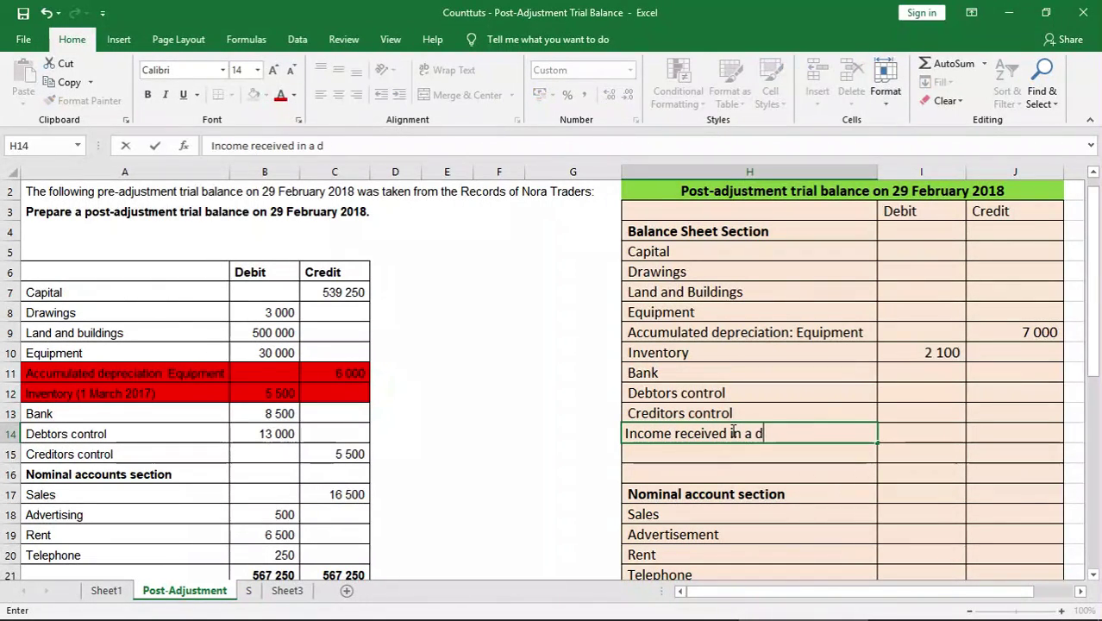
pyautogui.write('dvance')
pyautogui.press('Tab')
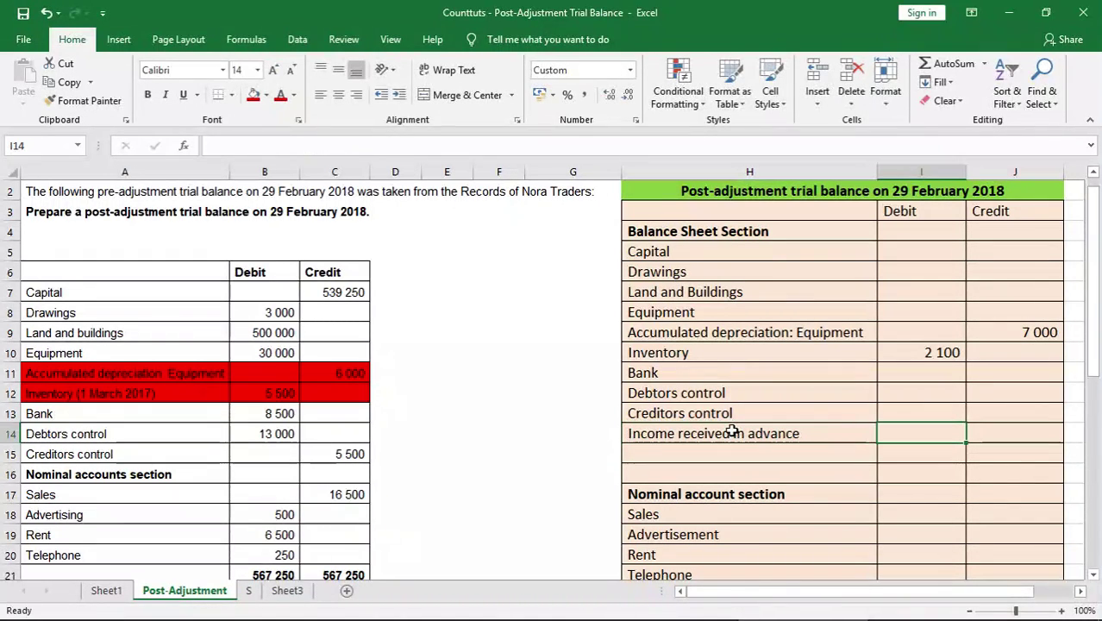
pyautogui.moveTo(1093, 334)
pyautogui.mouseDown()
pyautogui.moveTo(1099, 395)
pyautogui.moveTo(1095, 343)
pyautogui.mouseUp()
pyautogui.click(991, 414)
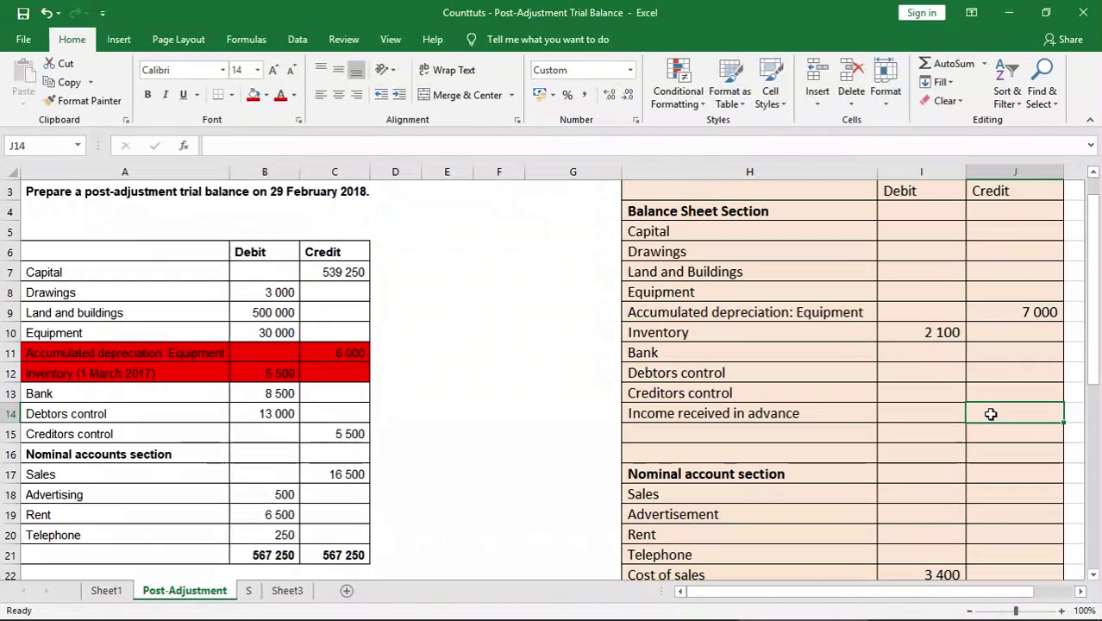
pyautogui.write('R500')
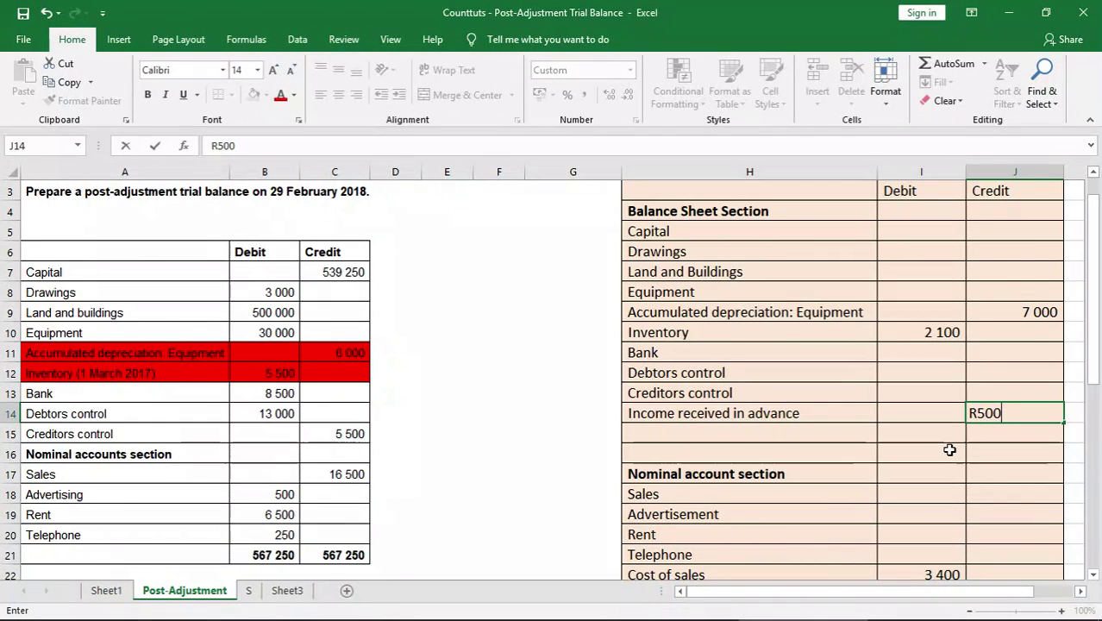
pyautogui.press('Return')
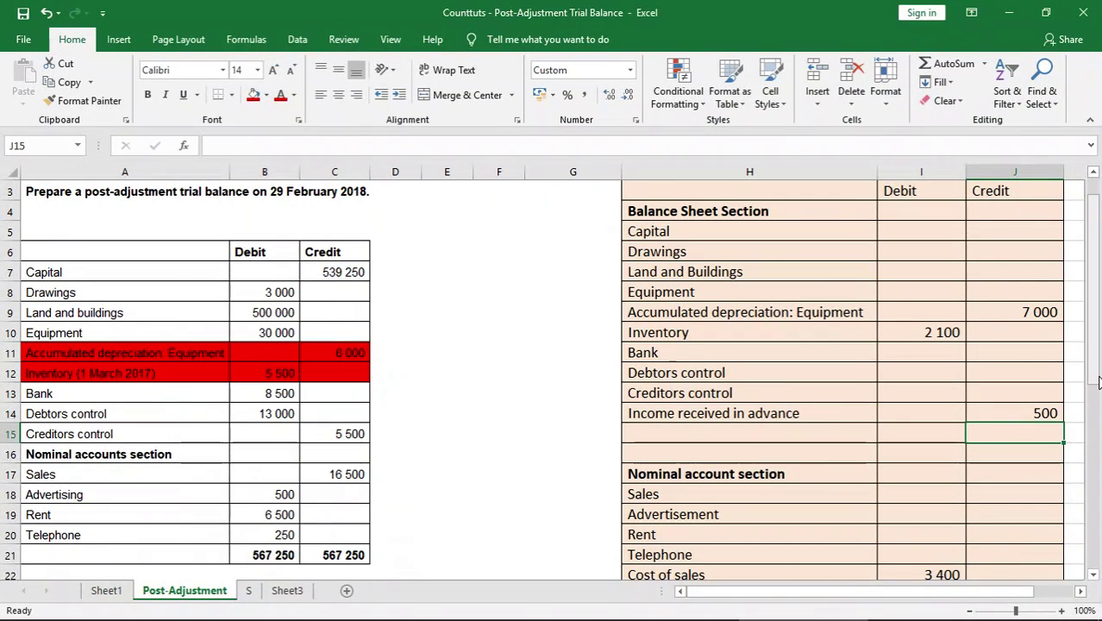
pyautogui.moveTo(1098, 382); pyautogui.dragTo(1094, 443)
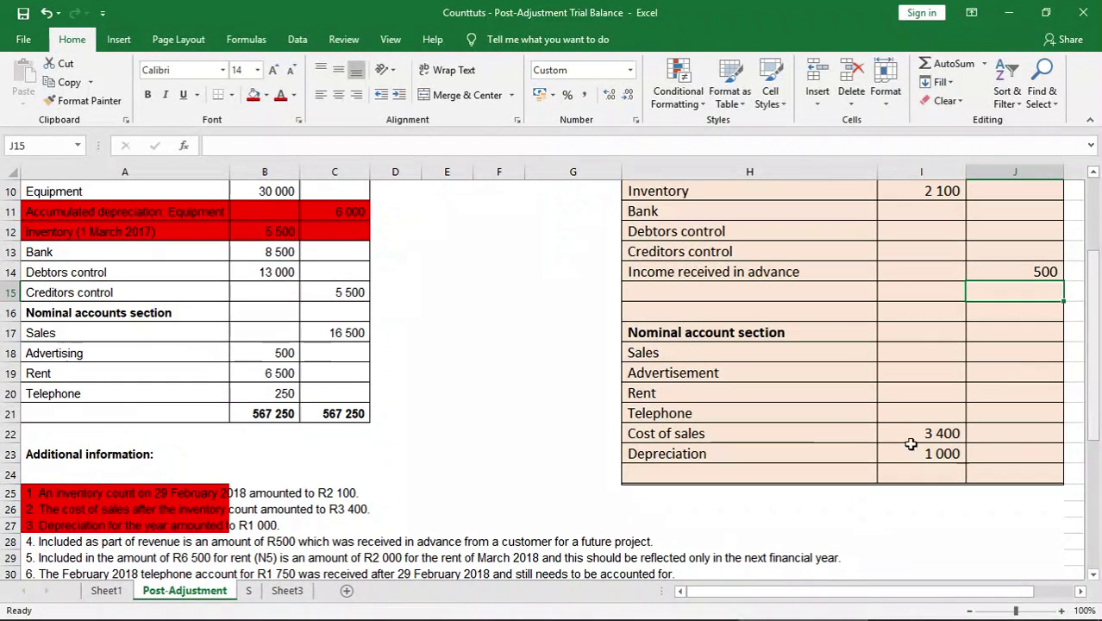
pyautogui.click(116, 544)
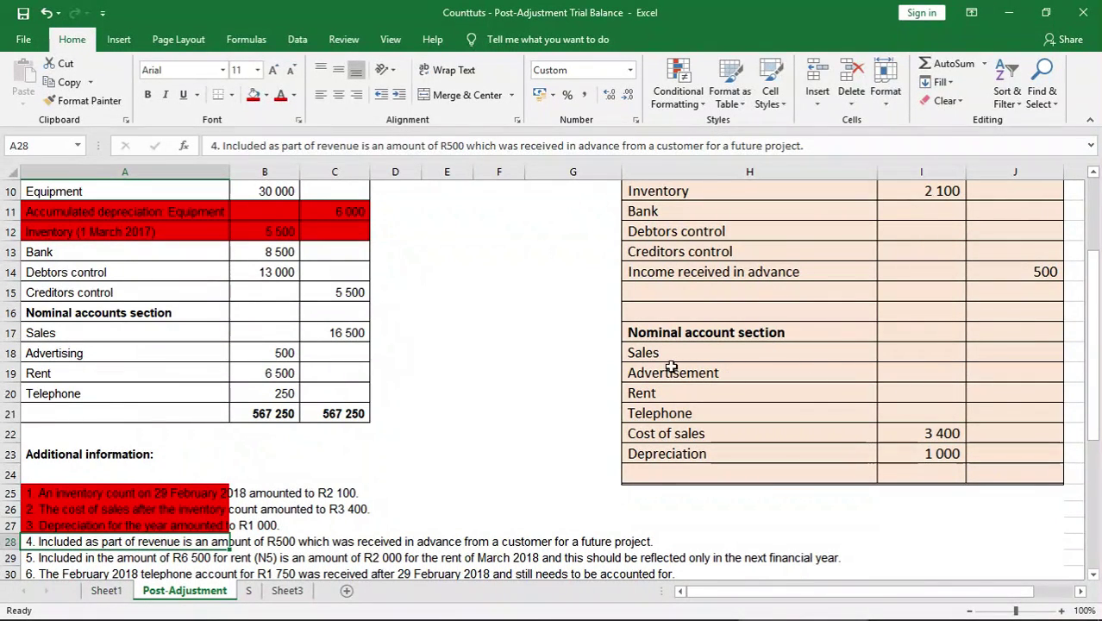
# Enter a 16 000 Sales credit in J18
pyautogui.click(1002, 353)
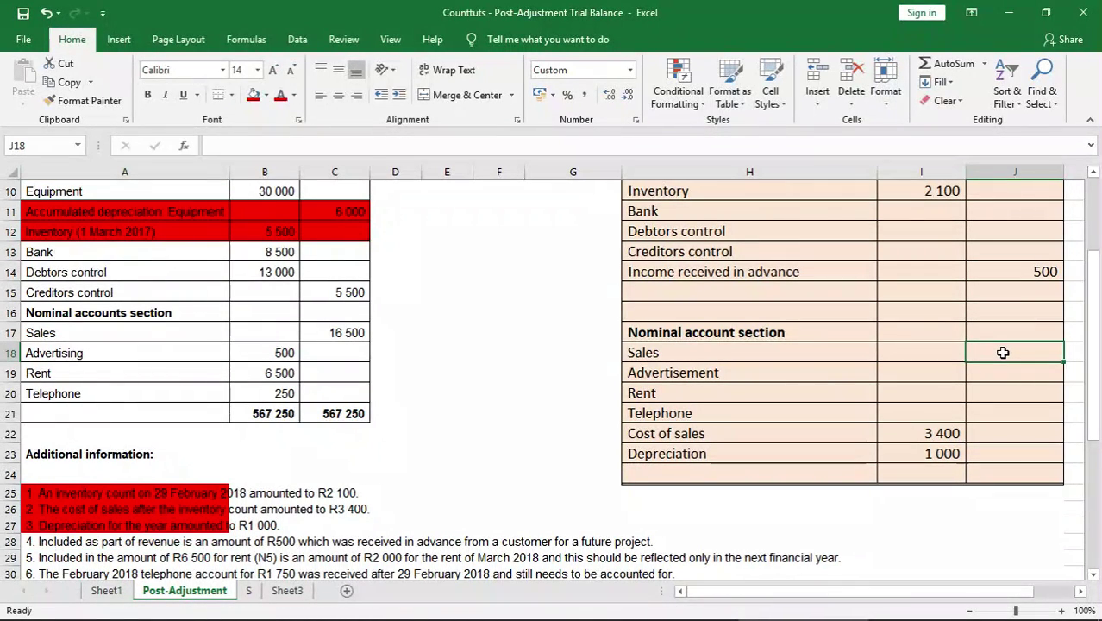
pyautogui.write('6')
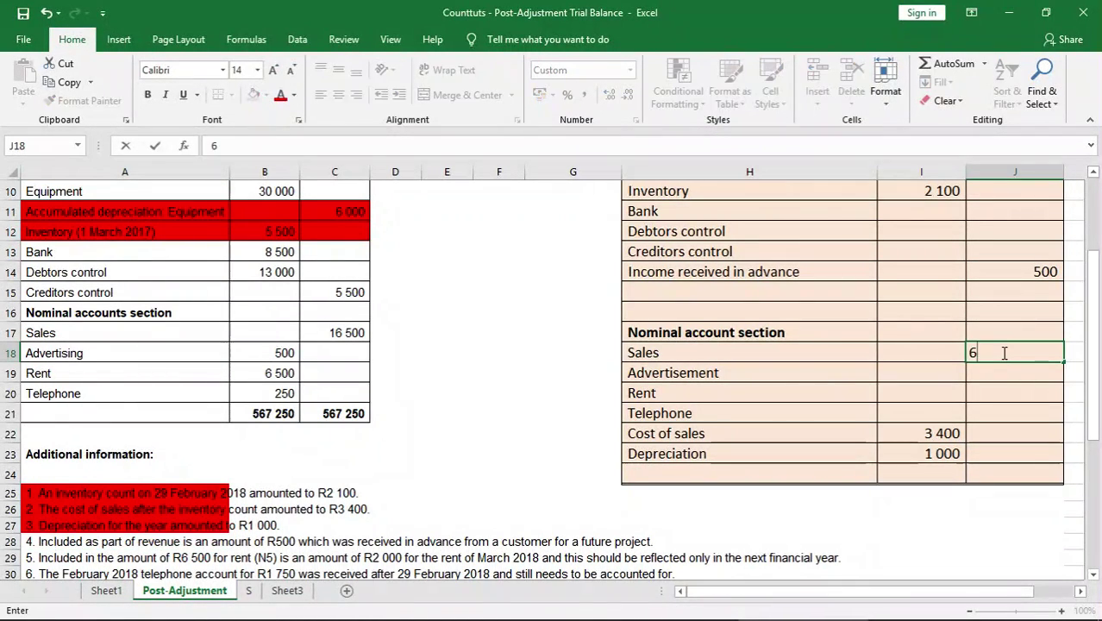
pyautogui.press('BackSpace')
pyautogui.write('16 000')
pyautogui.press('Return')
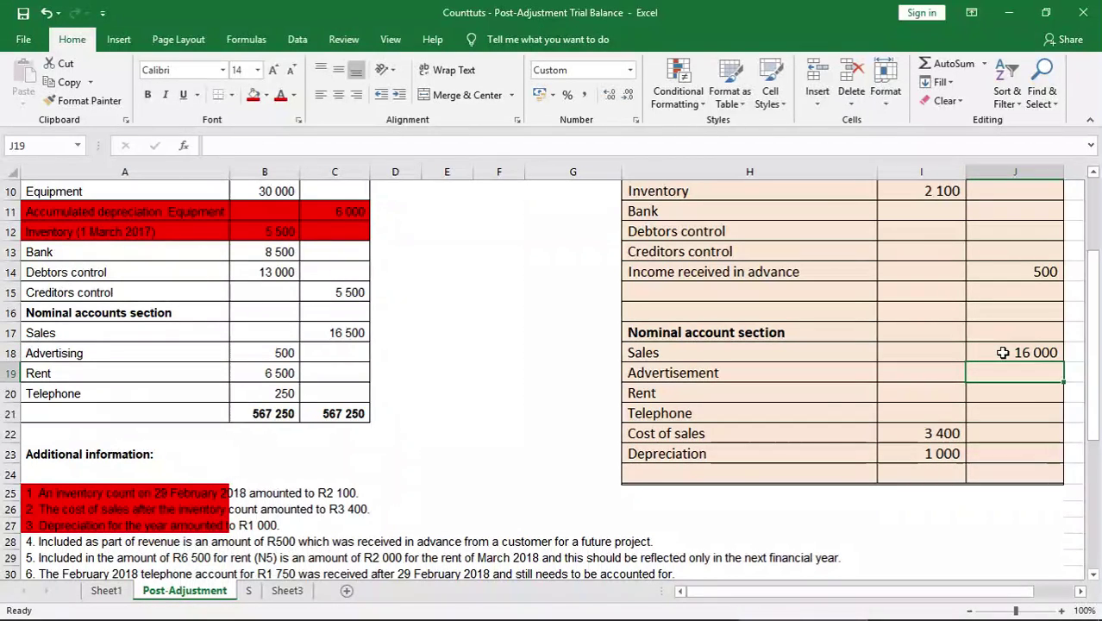
# Fill note 4 in A28 and the original Sales row A17:C17 red
pyautogui.click(71, 540)
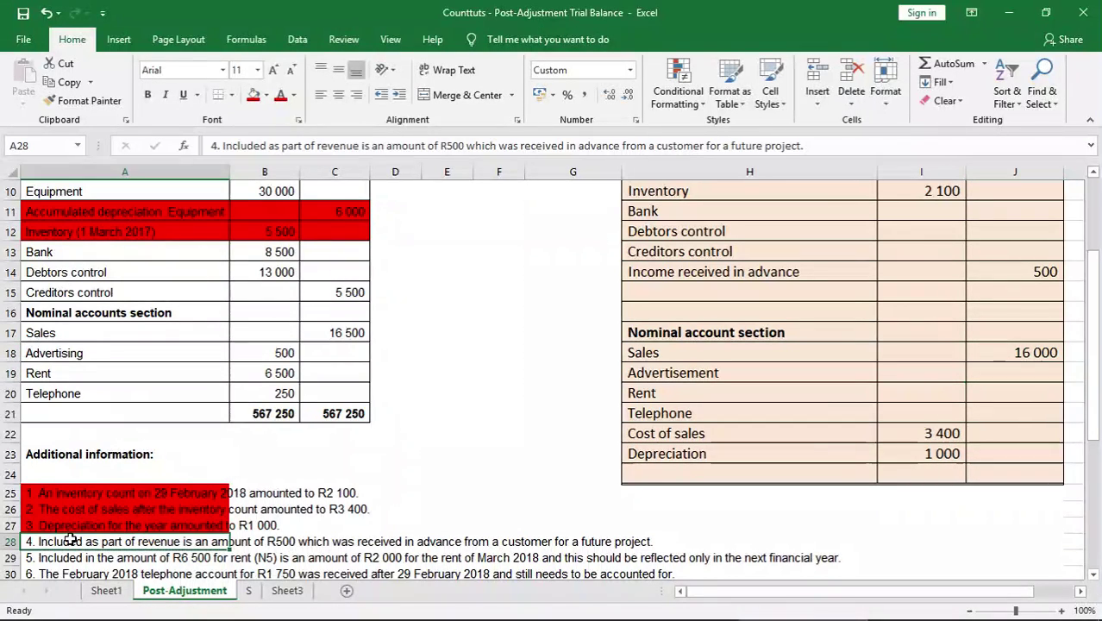
pyautogui.click(255, 96)
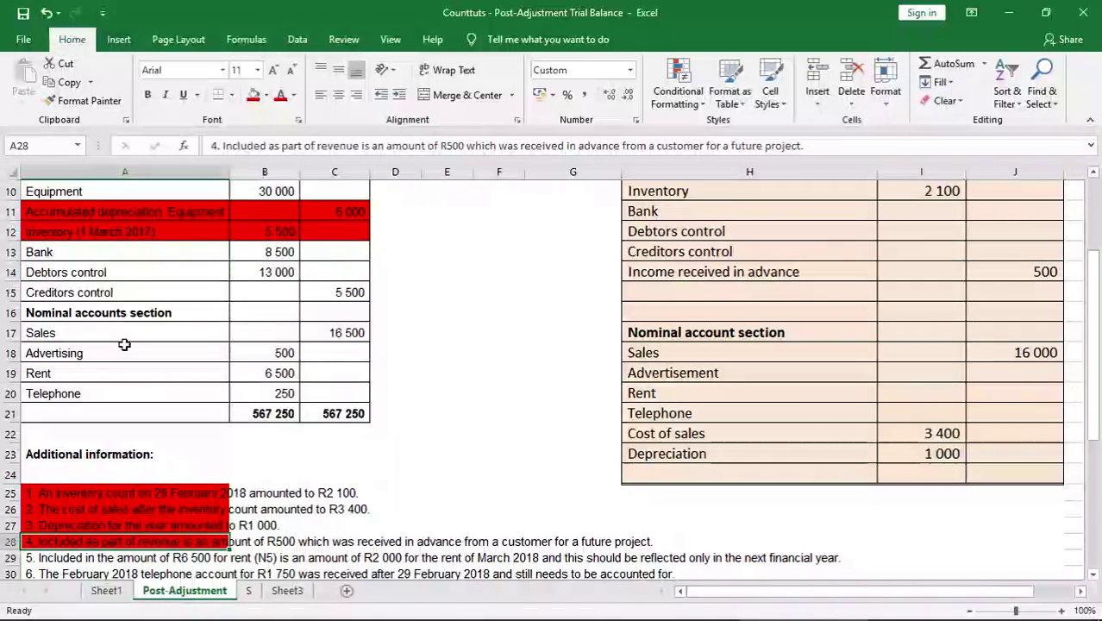
pyautogui.moveTo(127, 333); pyautogui.dragTo(318, 331)
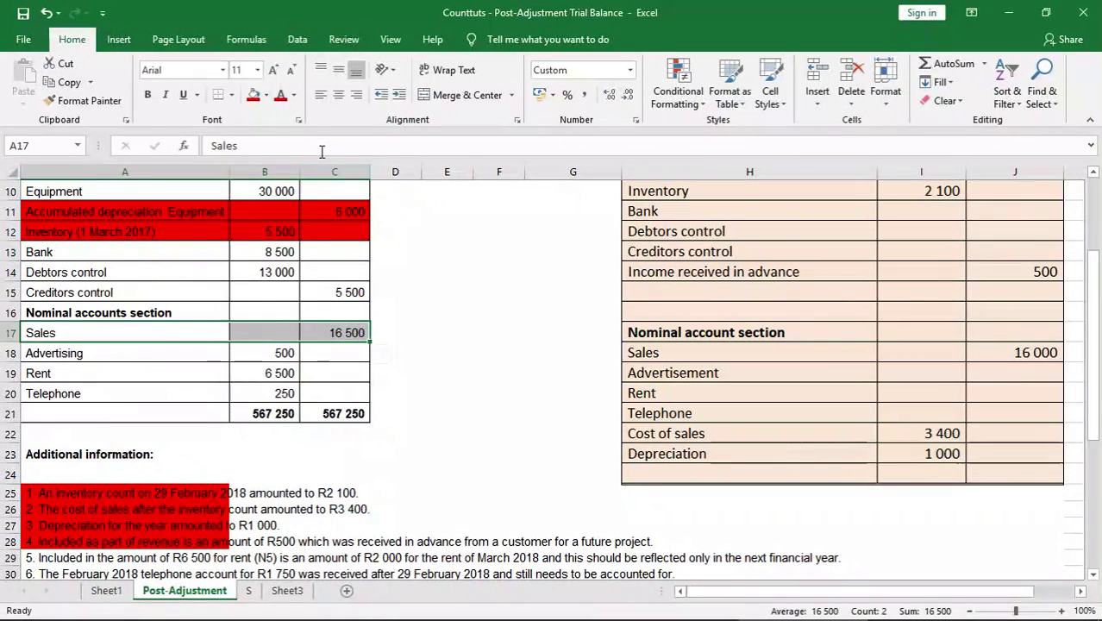
pyautogui.click(253, 95)
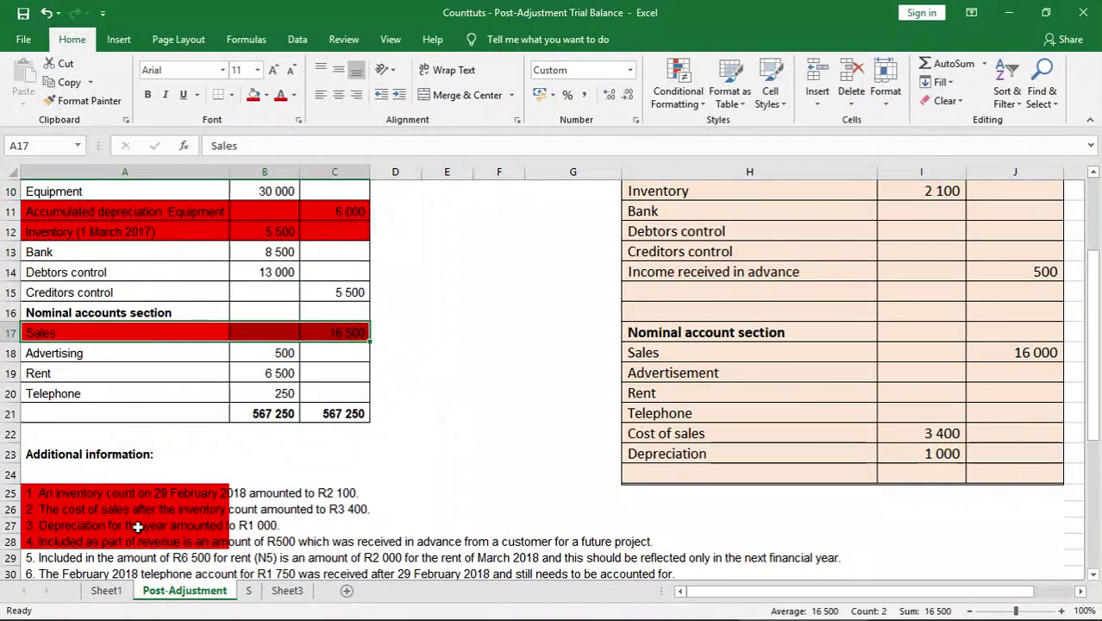
pyautogui.click(117, 557)
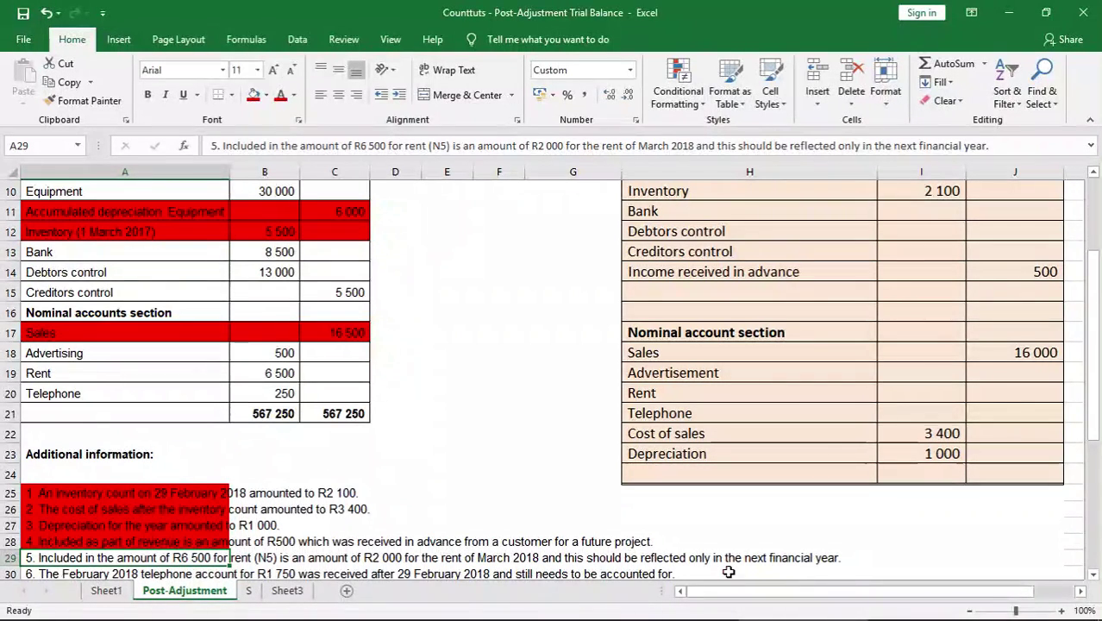
pyautogui.moveTo(1093, 302); pyautogui.dragTo(1094, 228)
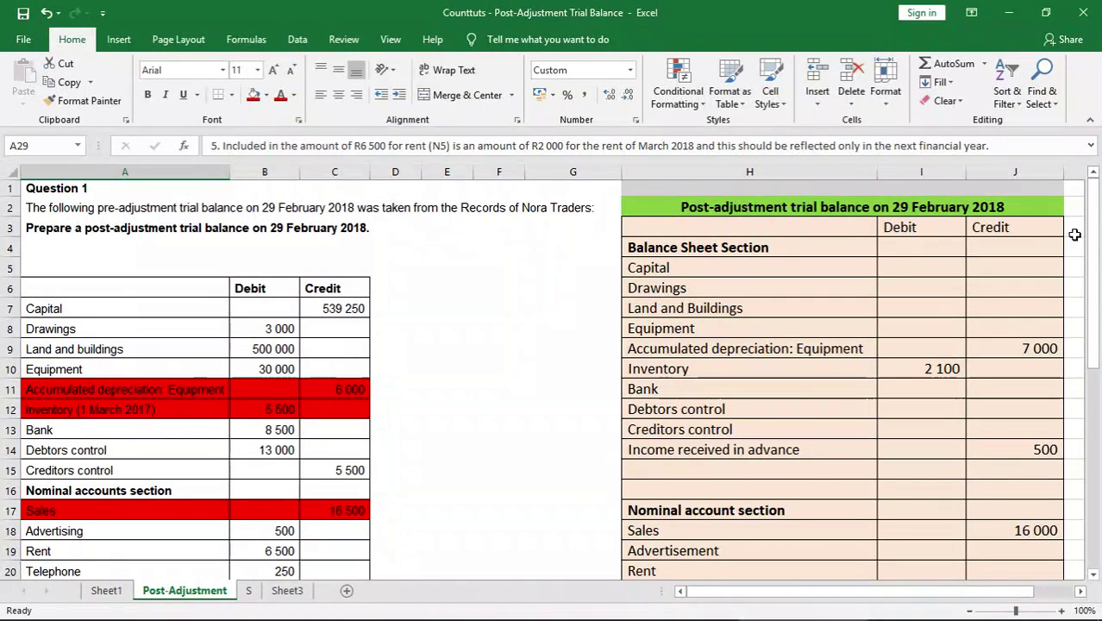
pyautogui.moveTo(1092, 235); pyautogui.dragTo(1098, 336)
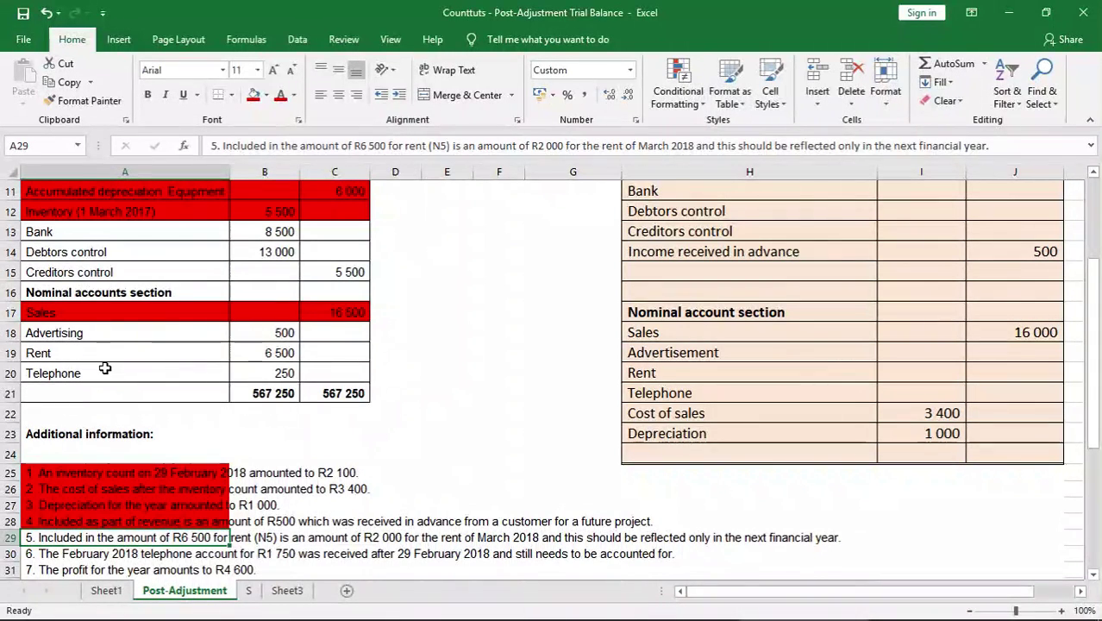
pyautogui.click(191, 349)
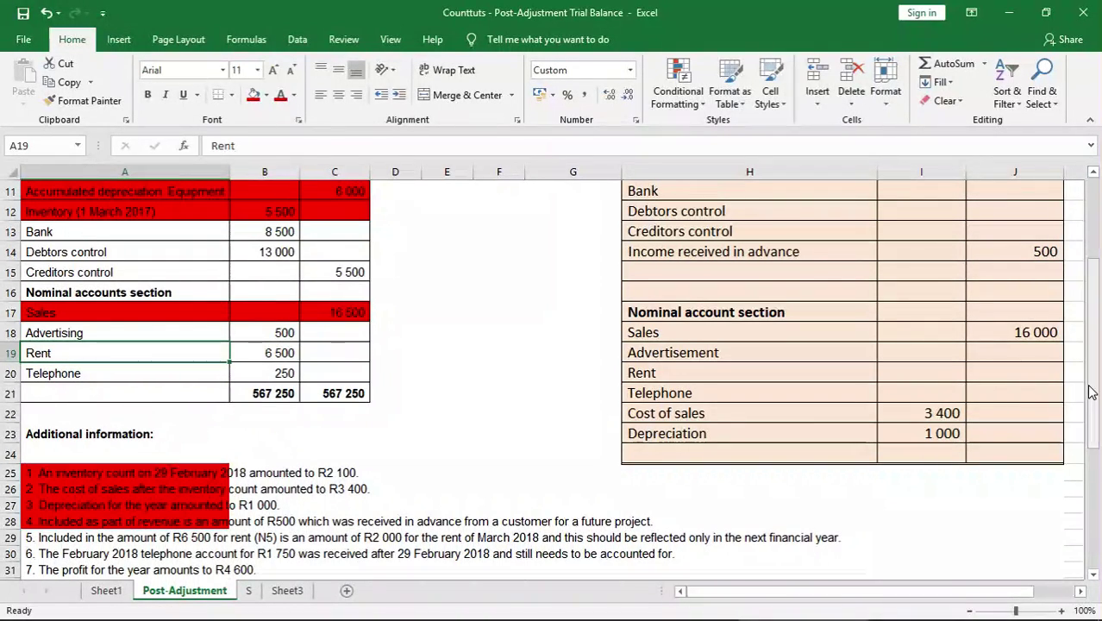
pyautogui.moveTo(1091, 392); pyautogui.dragTo(1091, 377)
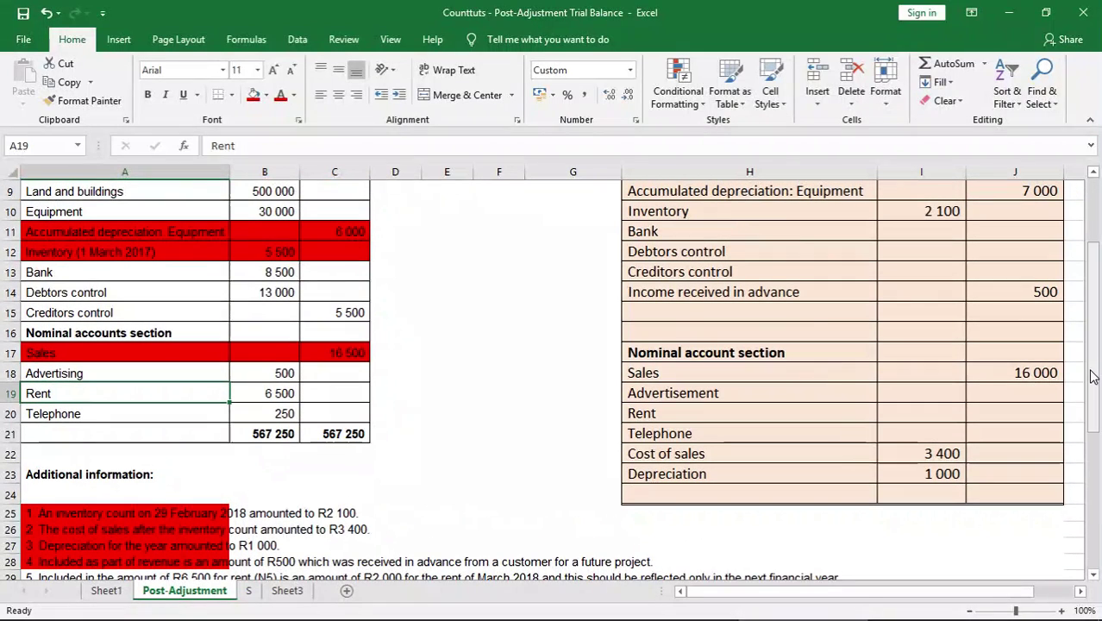
pyautogui.click(810, 331)
# Add a 'Prepaid expense' line in H15 with a 2 000 debit in I15
pyautogui.click(765, 308)
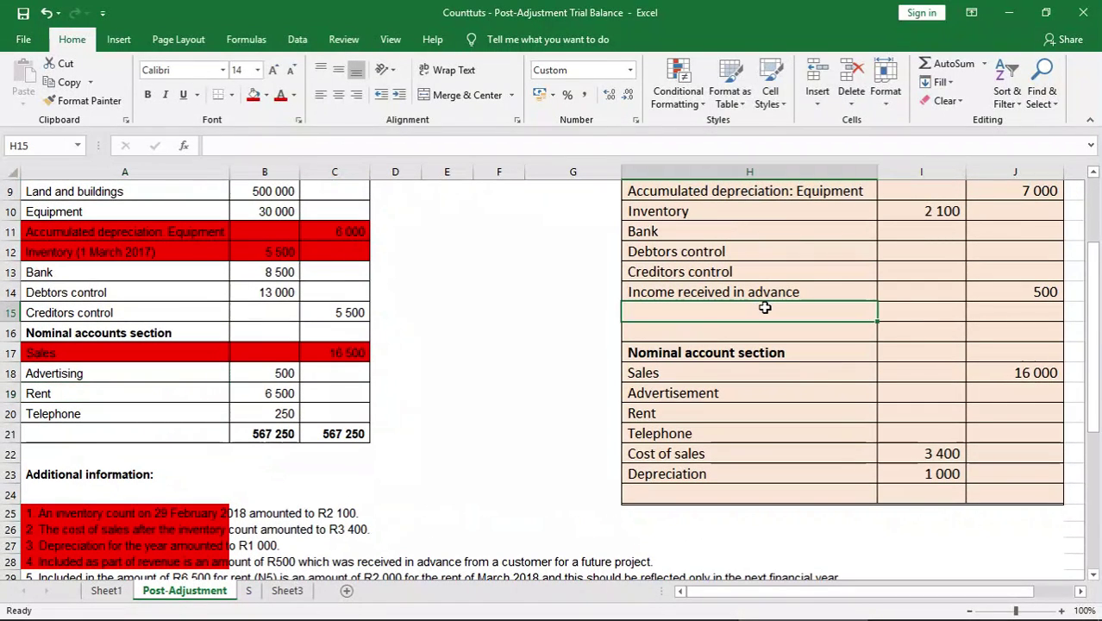
pyautogui.write('Pre')
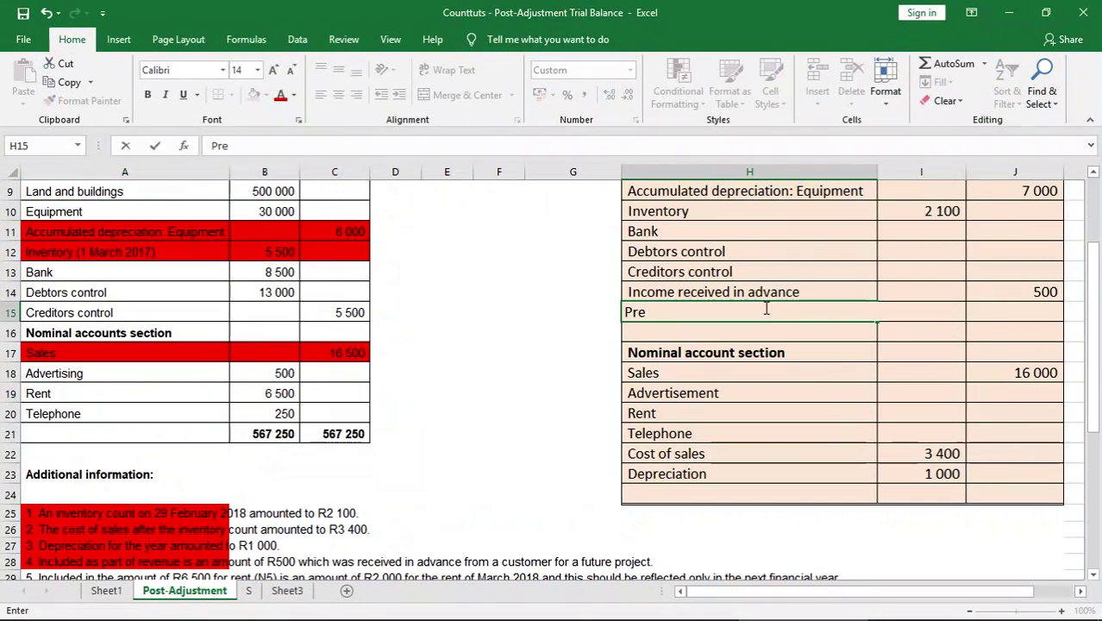
pyautogui.write('paid ex')
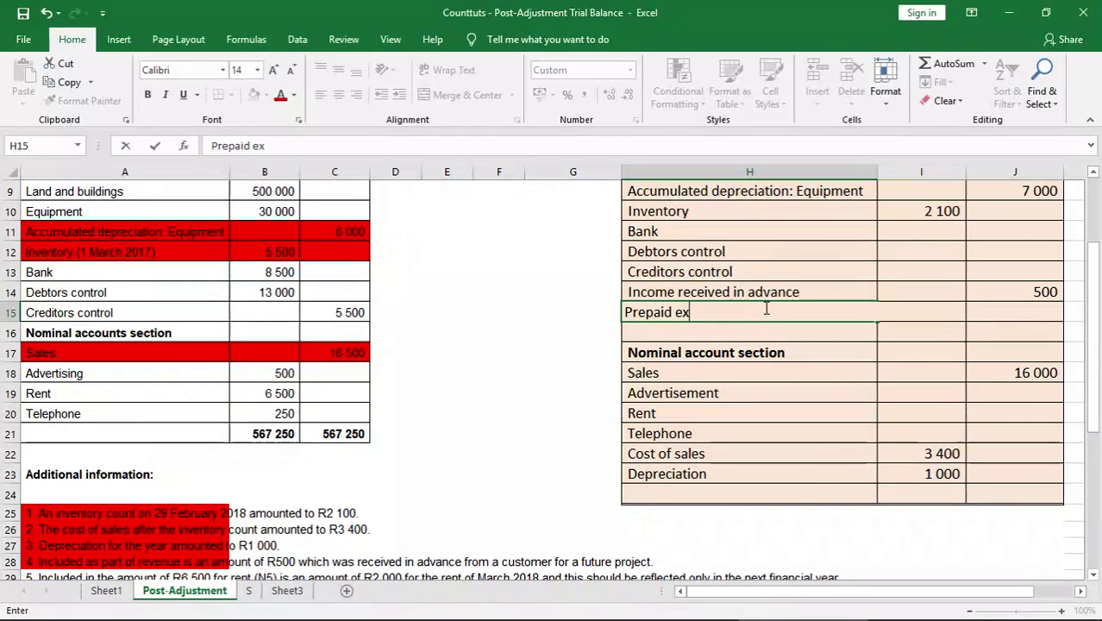
pyautogui.write('pense')
pyautogui.press('Tab')
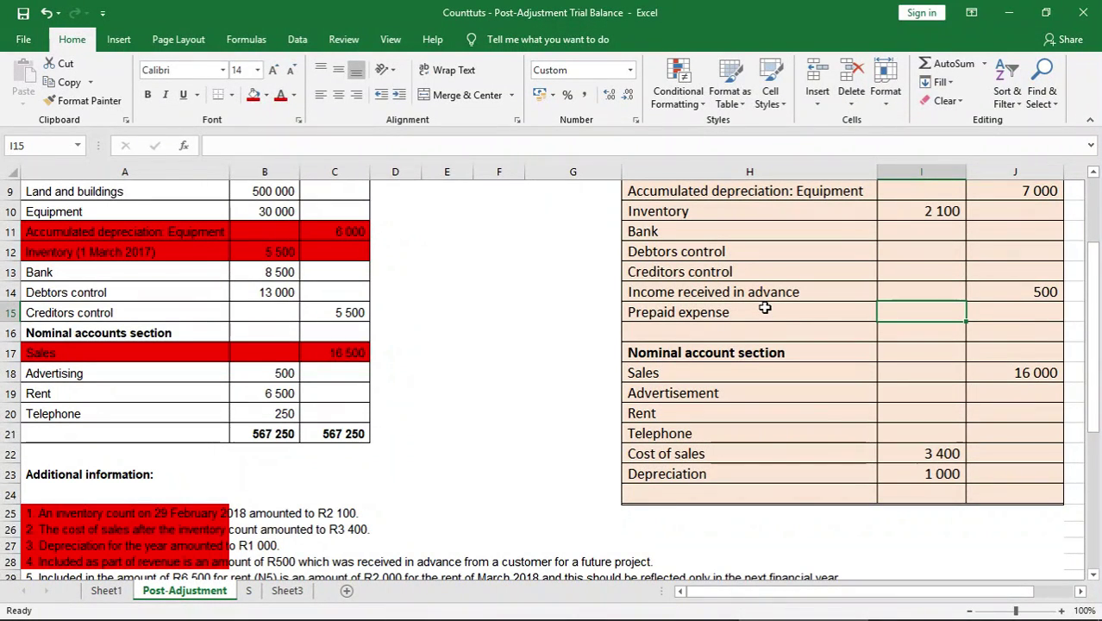
pyautogui.moveTo(1092, 269); pyautogui.dragTo(1093, 278)
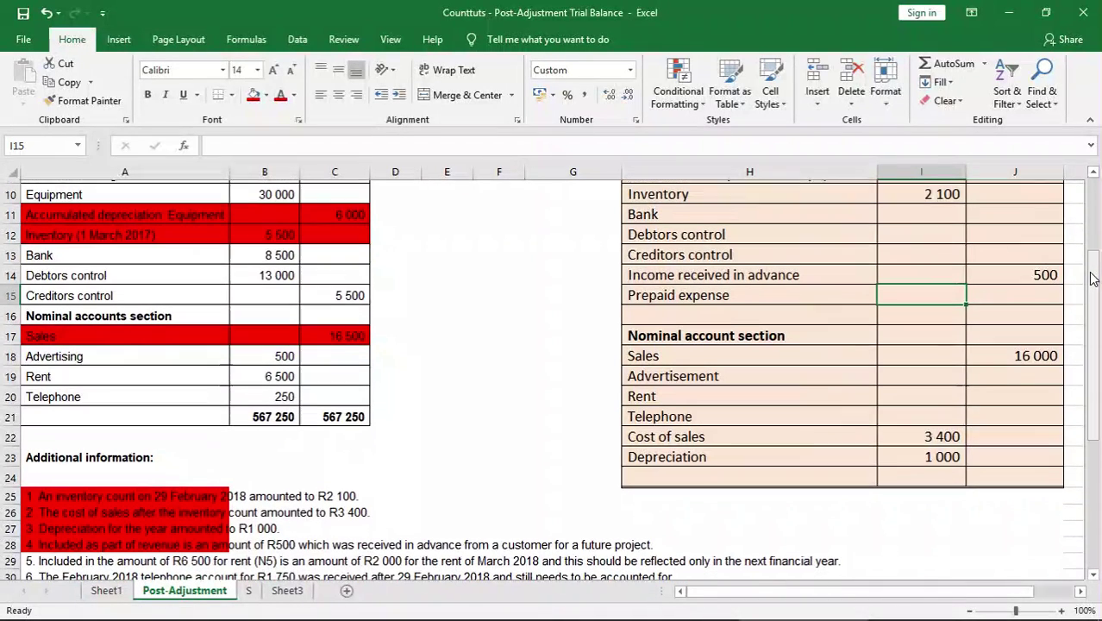
pyautogui.write('R20')
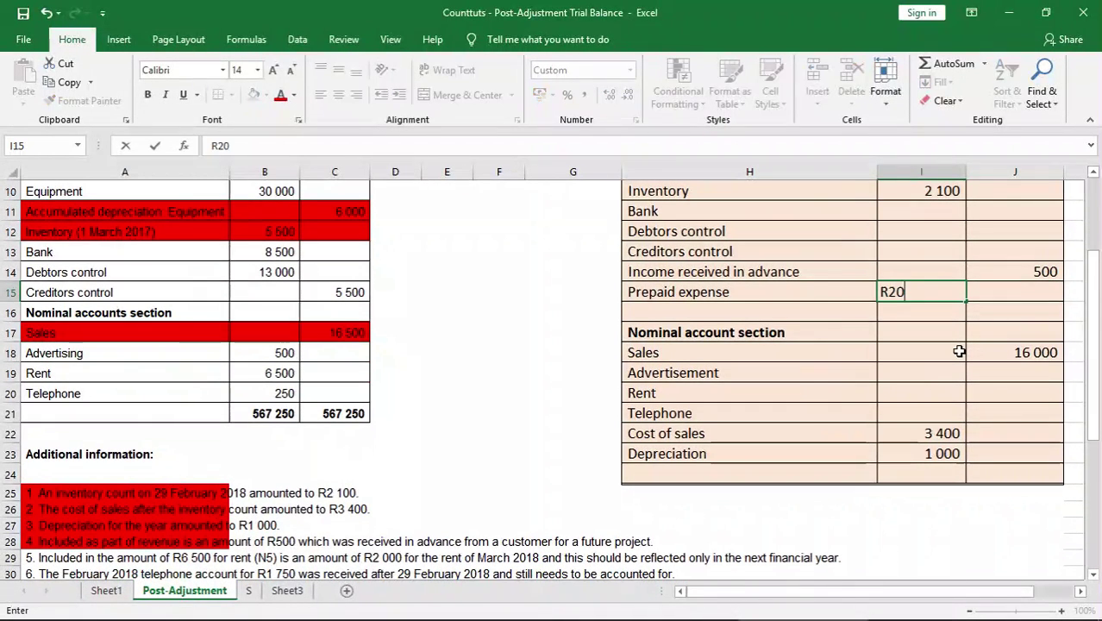
pyautogui.write('00')
pyautogui.press('Return')
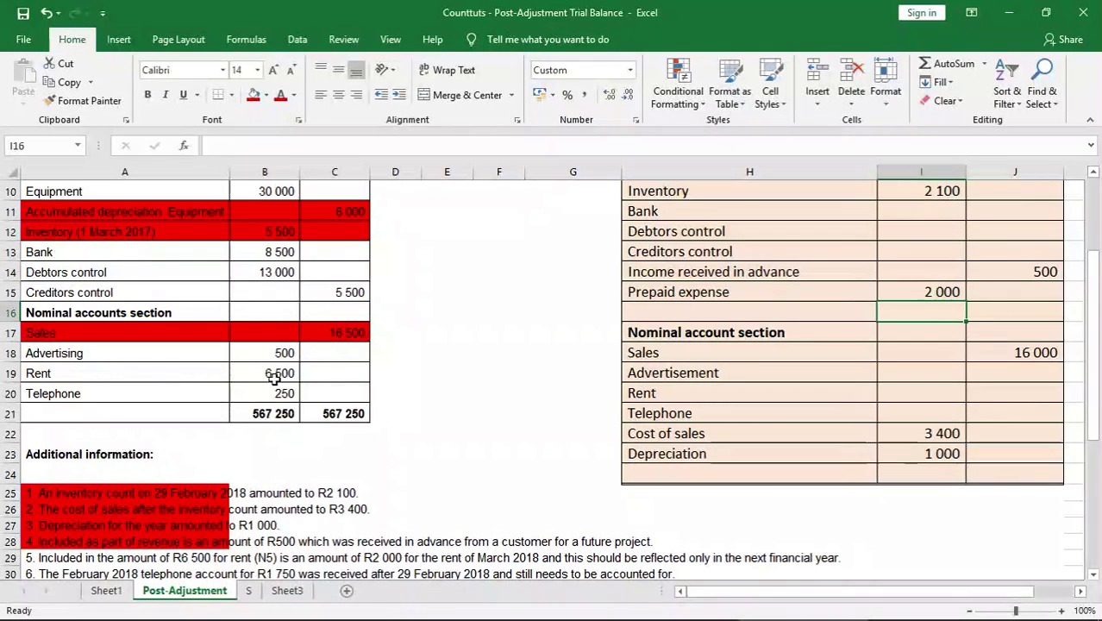
pyautogui.click(659, 392)
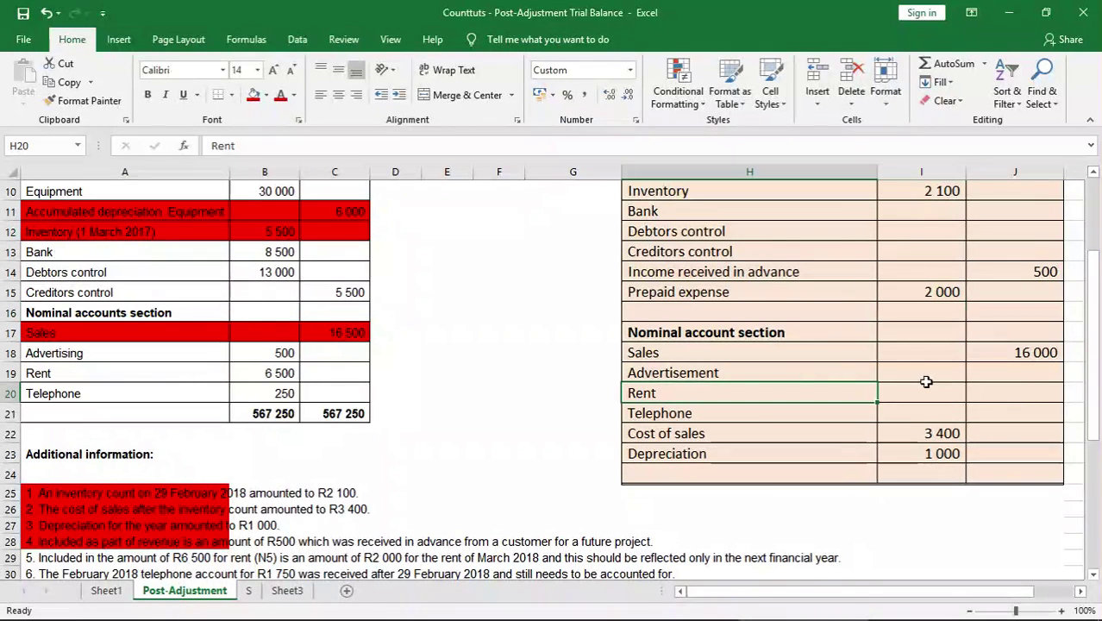
# Enter a 4 500 Rent debit in I20
pyautogui.click(929, 387)
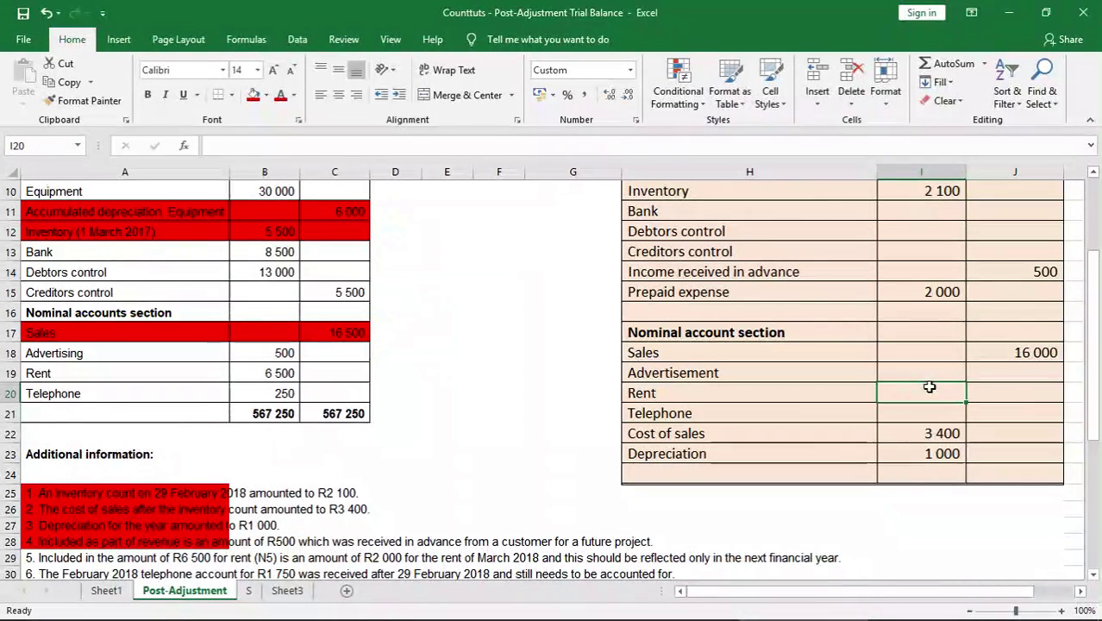
pyautogui.write('4 5')
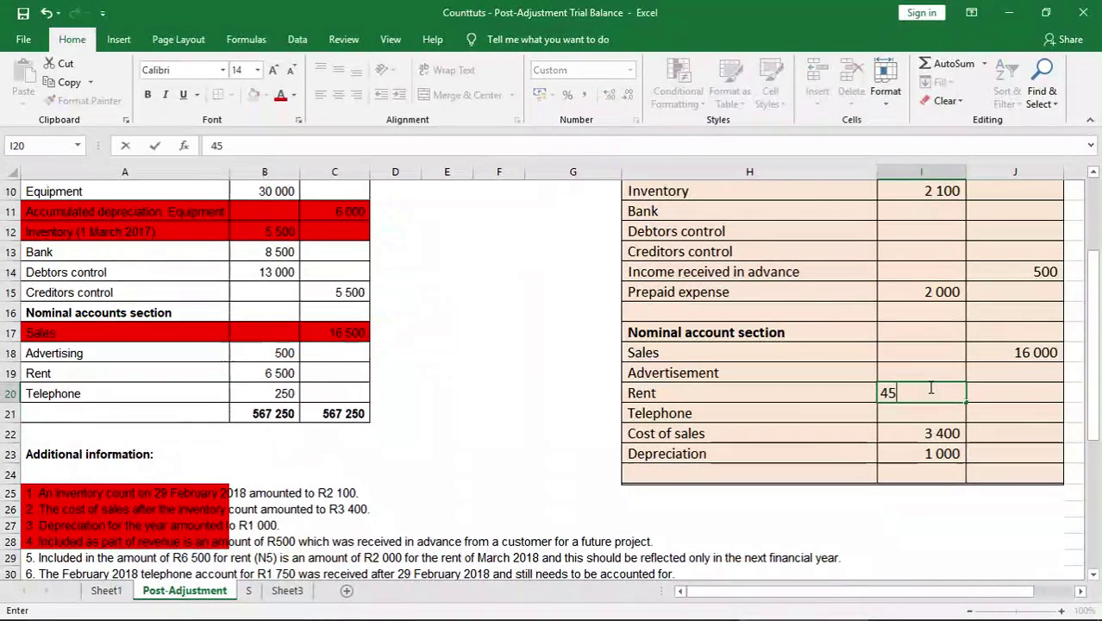
pyautogui.write('00')
pyautogui.press('Return')
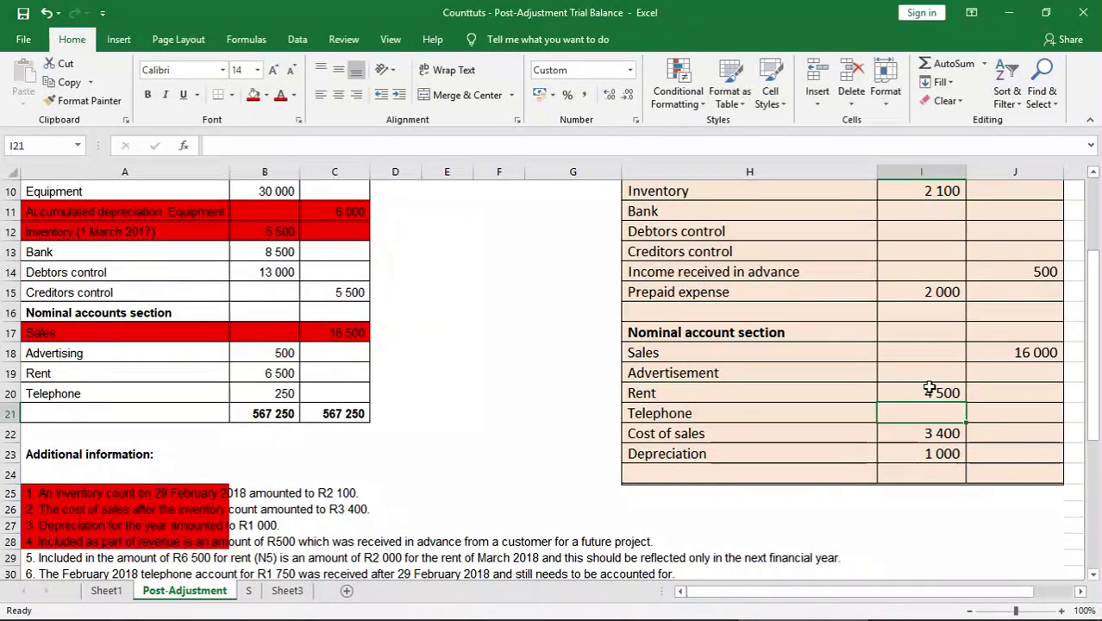
# Fill rent note 5 in A29 and the original Rent row A19:C19 red
pyautogui.click(131, 557)
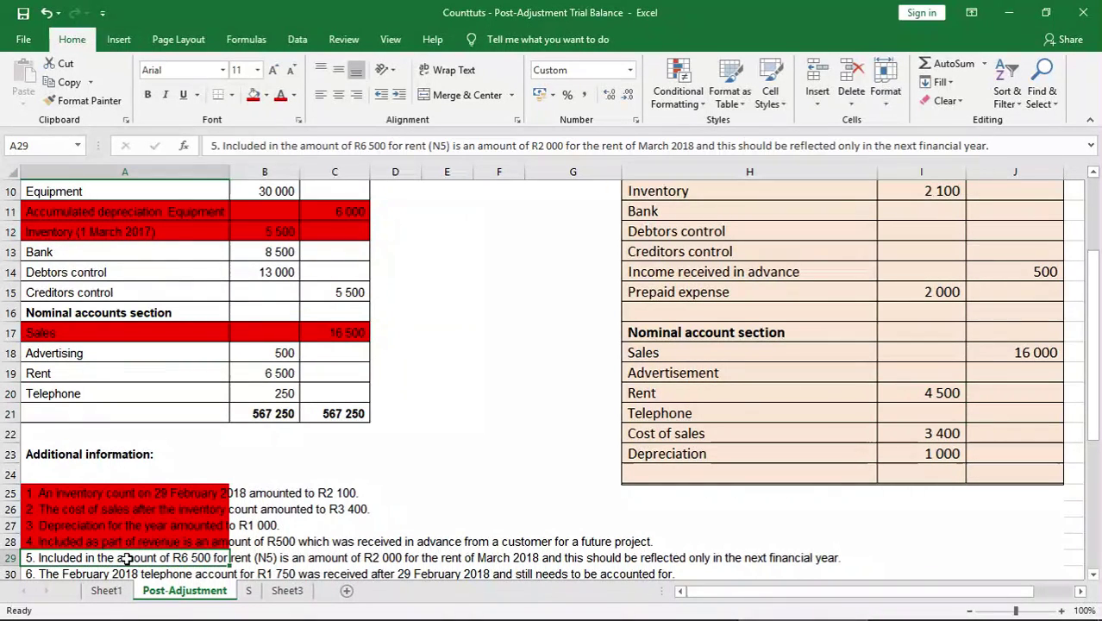
pyautogui.click(253, 99)
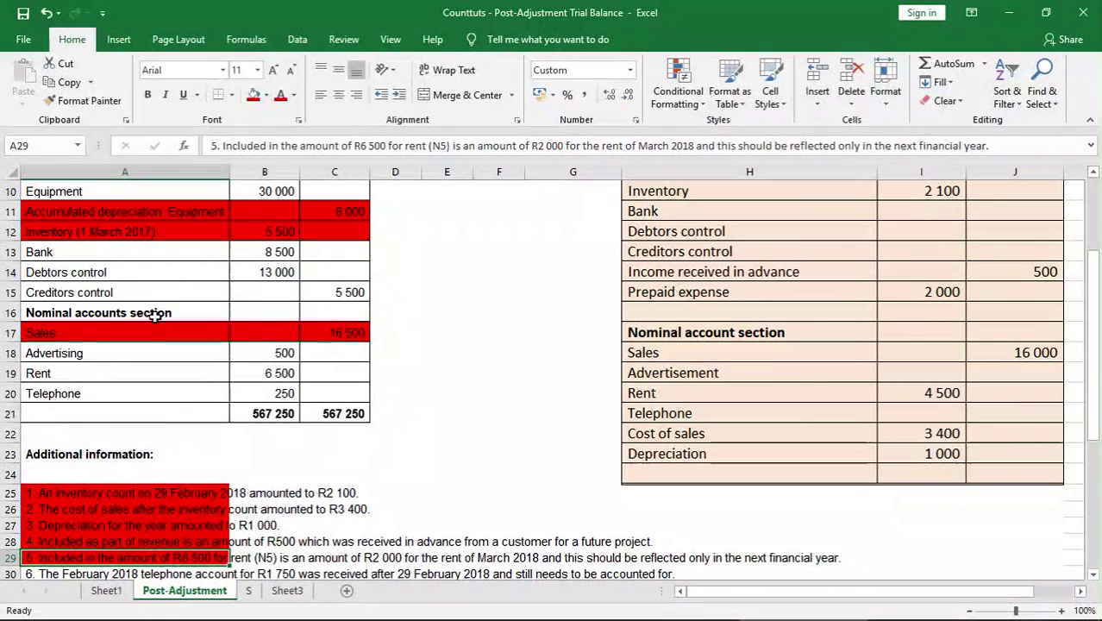
pyautogui.moveTo(110, 354); pyautogui.dragTo(345, 373)
pyautogui.click(158, 368)
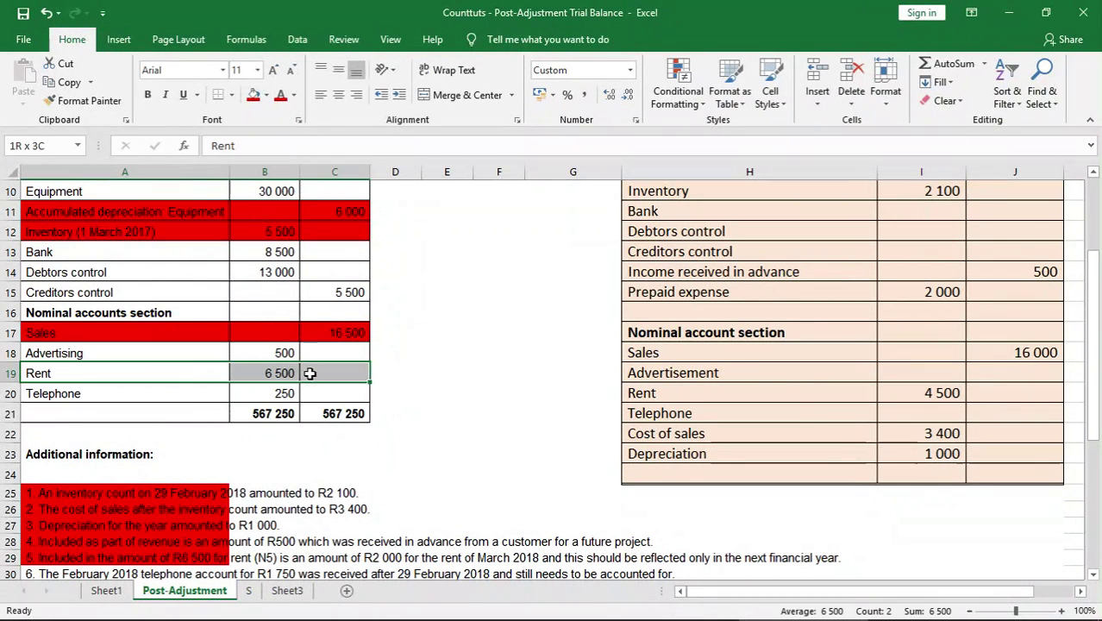
pyautogui.click(253, 99)
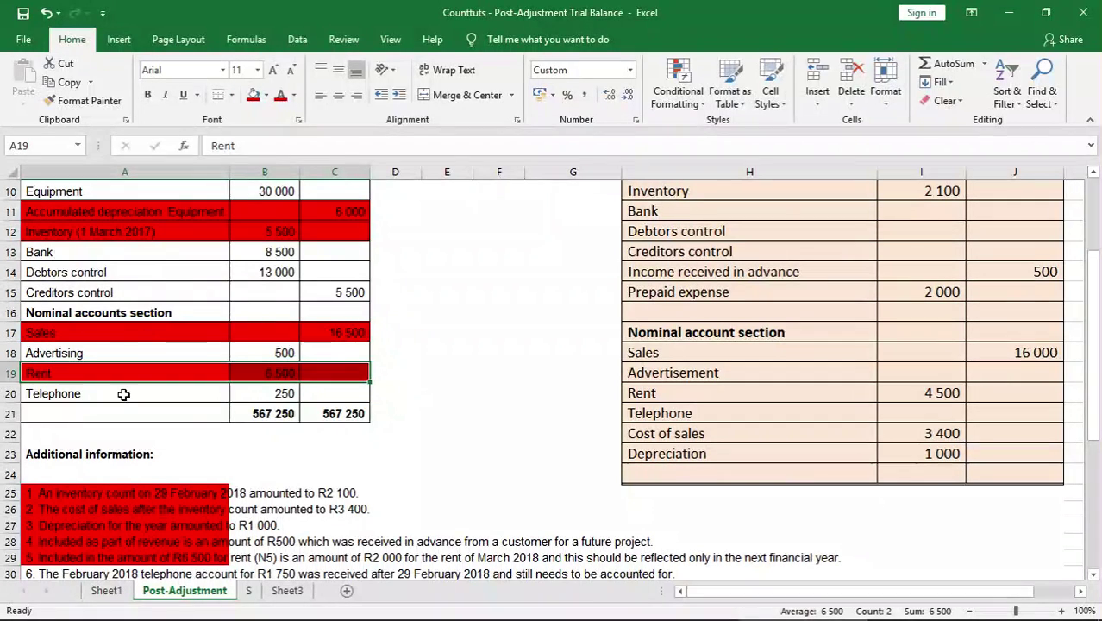
pyautogui.click(61, 543)
pyautogui.press('Down')
pyautogui.press('Down')
pyautogui.press('Down')
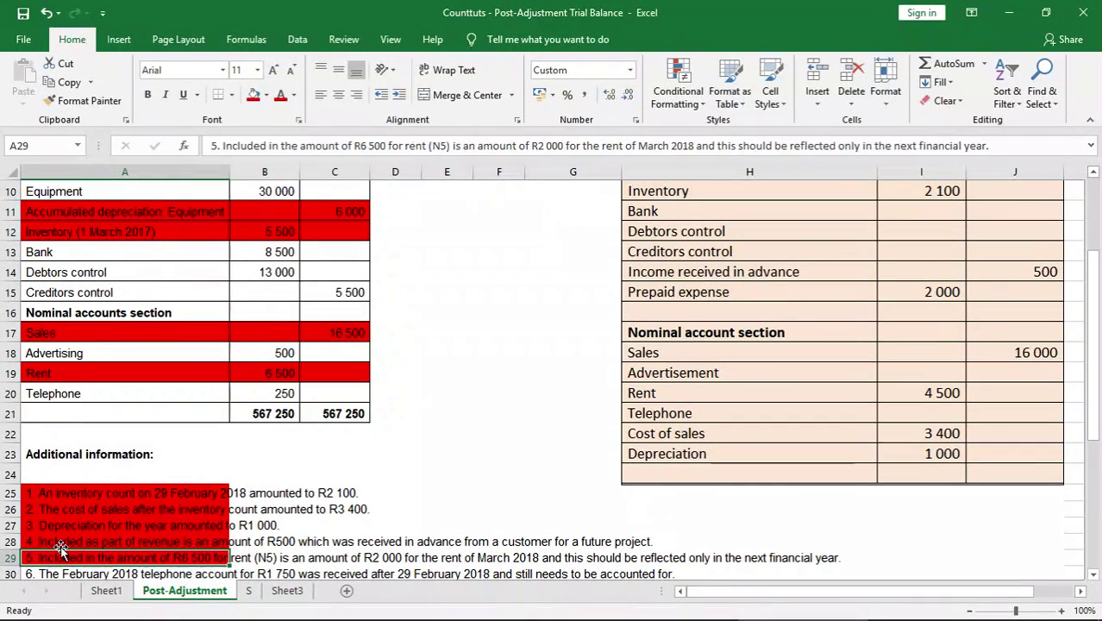
pyautogui.press('Up')
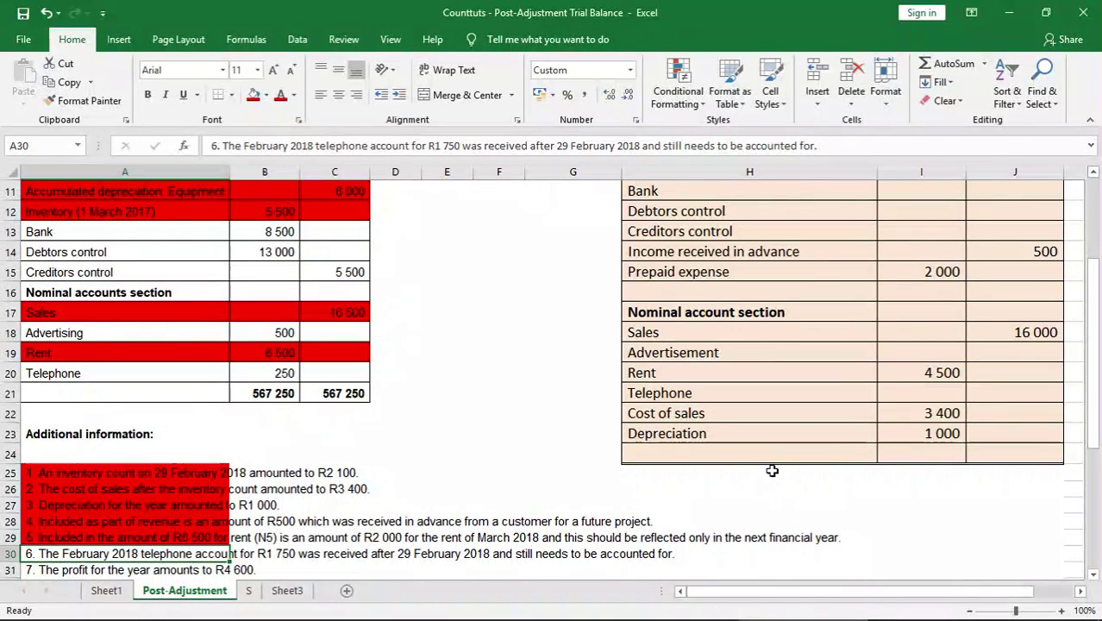
# Enter a 2 000 Telephone debit in I21
pyautogui.click(928, 400)
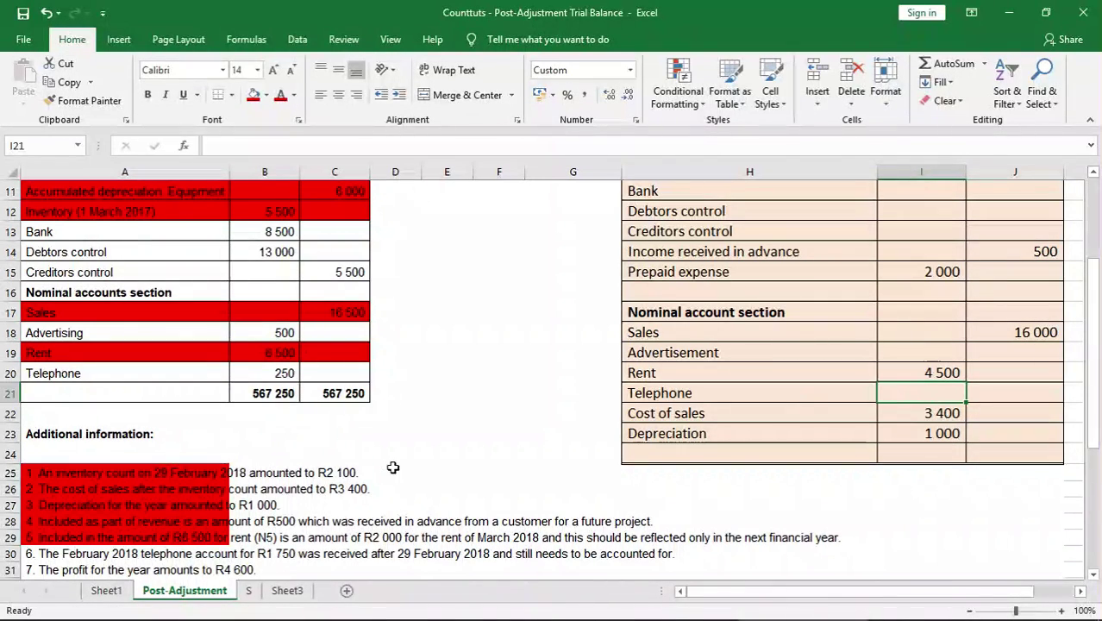
pyautogui.write('2000')
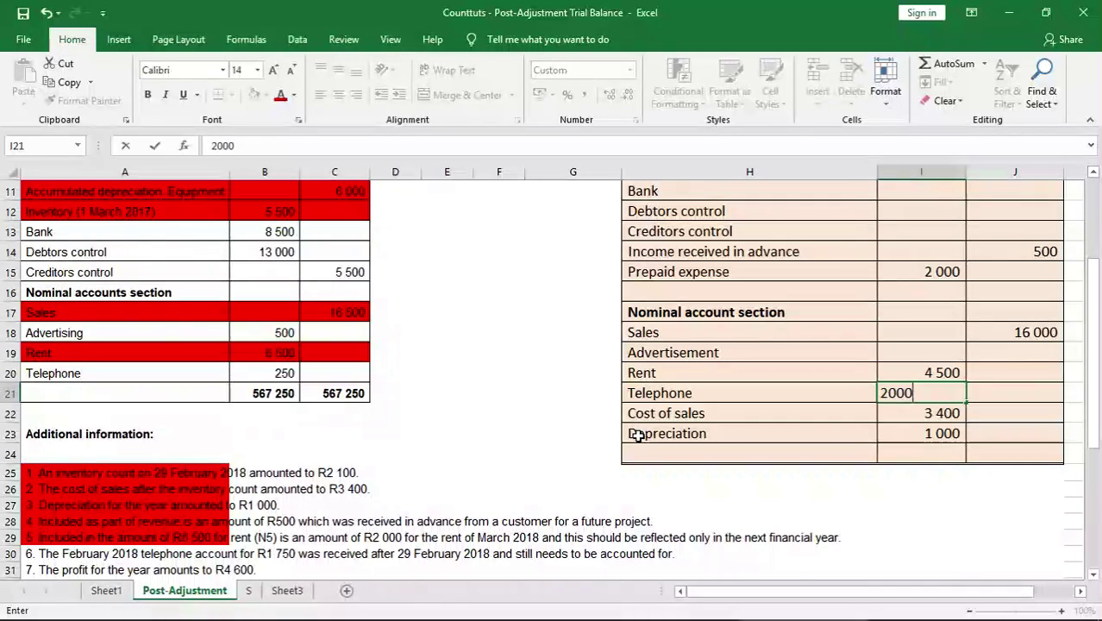
pyautogui.press('Return')
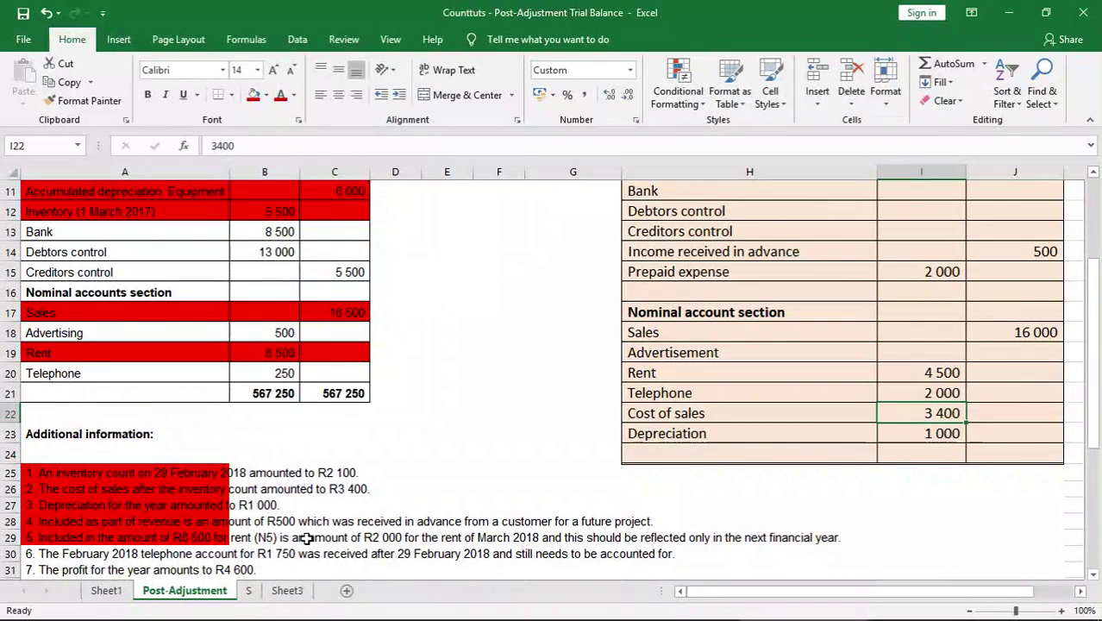
pyautogui.press('Up')
pyautogui.press('Up')
pyautogui.press('Up')
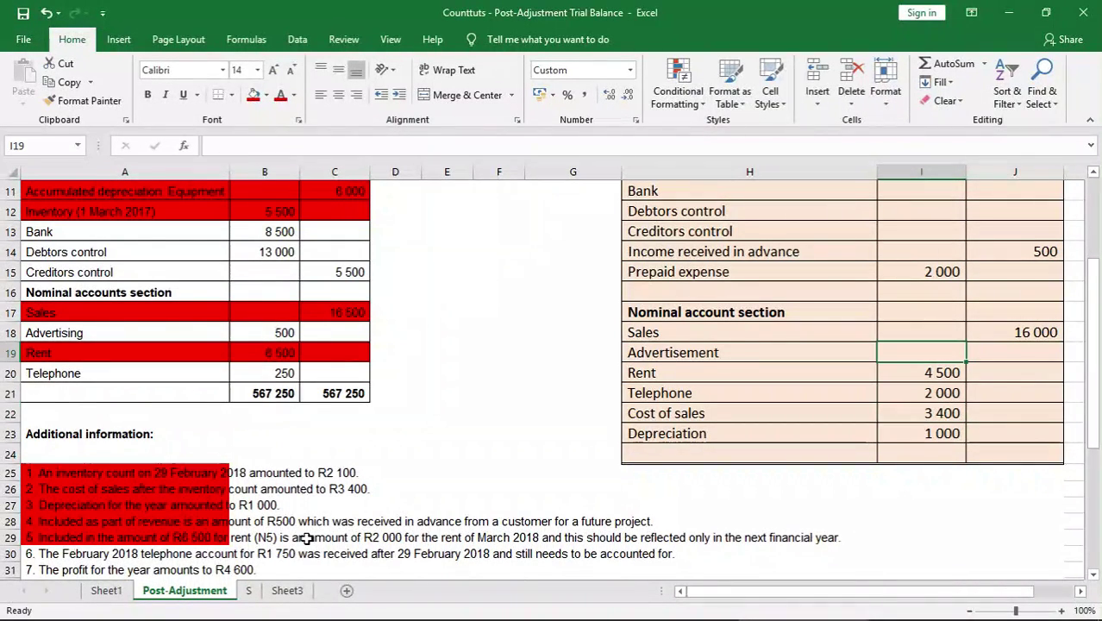
pyautogui.press('Up')
pyautogui.press('Up')
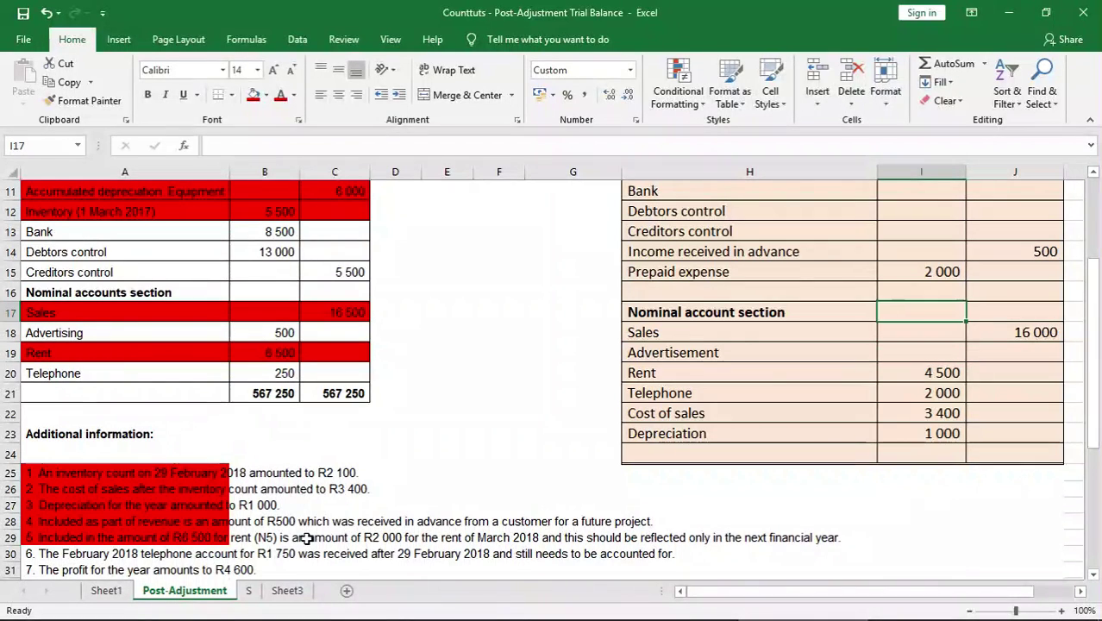
pyautogui.press('Left')
pyautogui.press('Up')
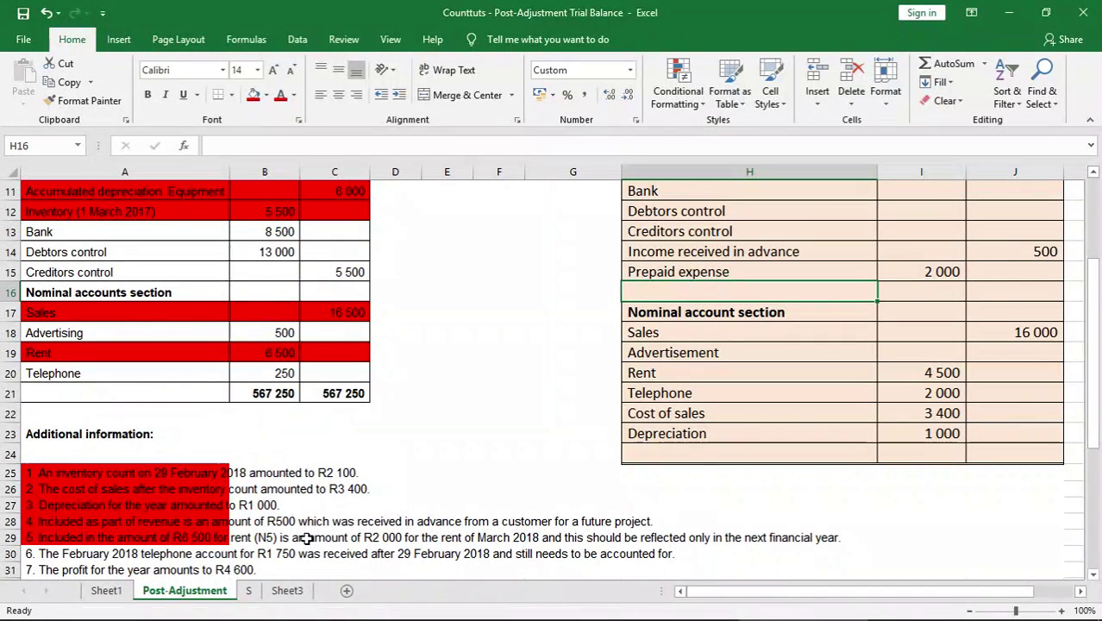
# Type 'Accrued expense' in H16 with a 1 750 credit in J16
pyautogui.write('Acc')
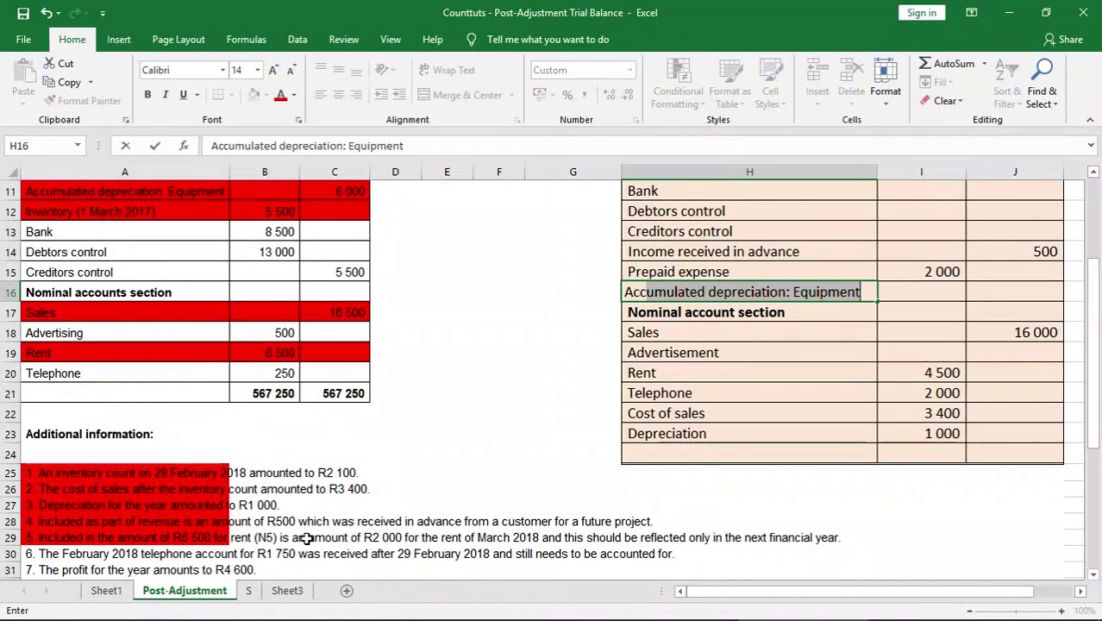
pyautogui.write('rued ')
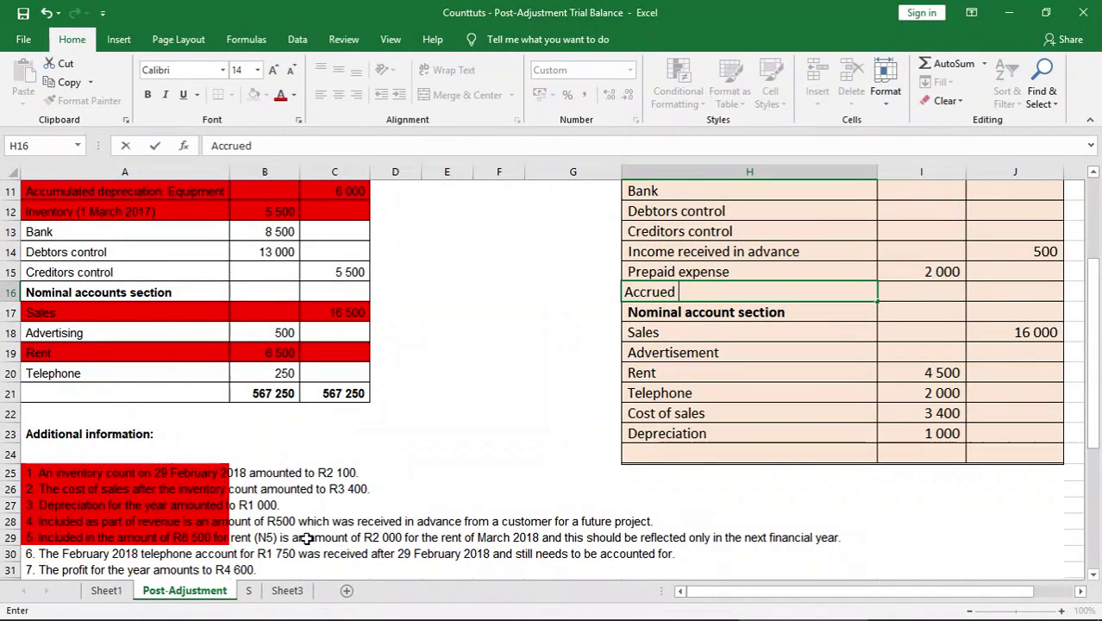
pyautogui.write('expense')
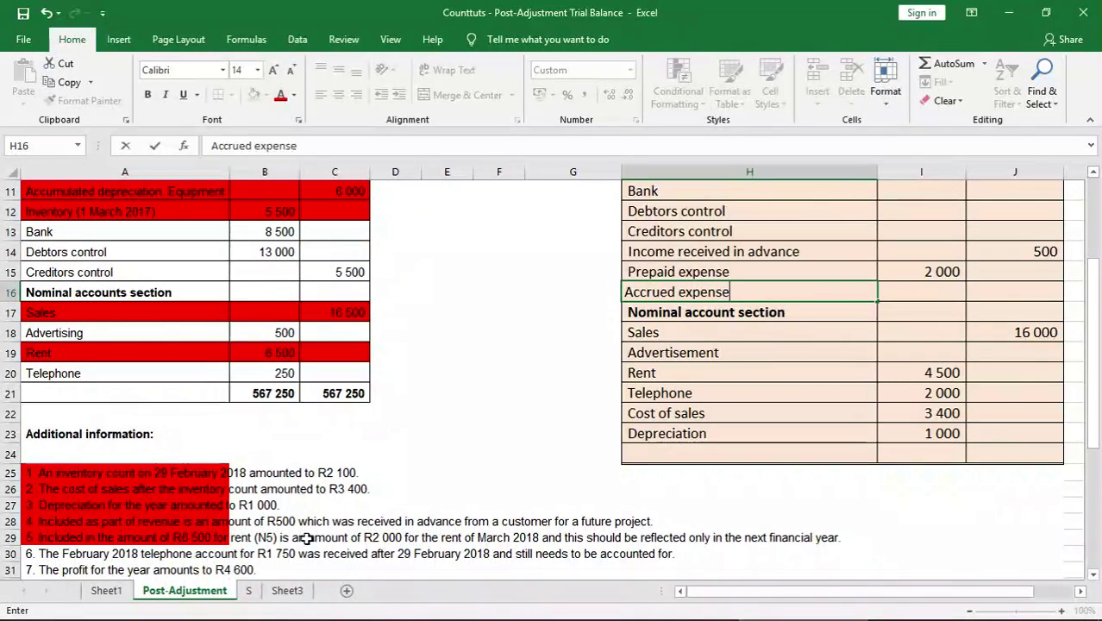
pyautogui.press('Tab')
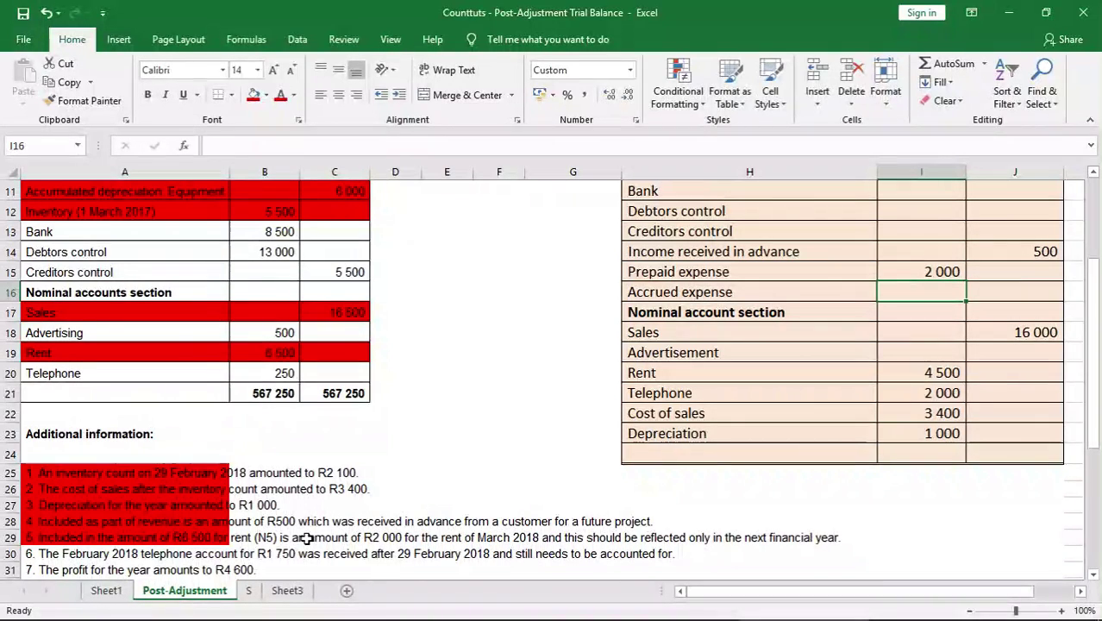
pyautogui.press('Tab')
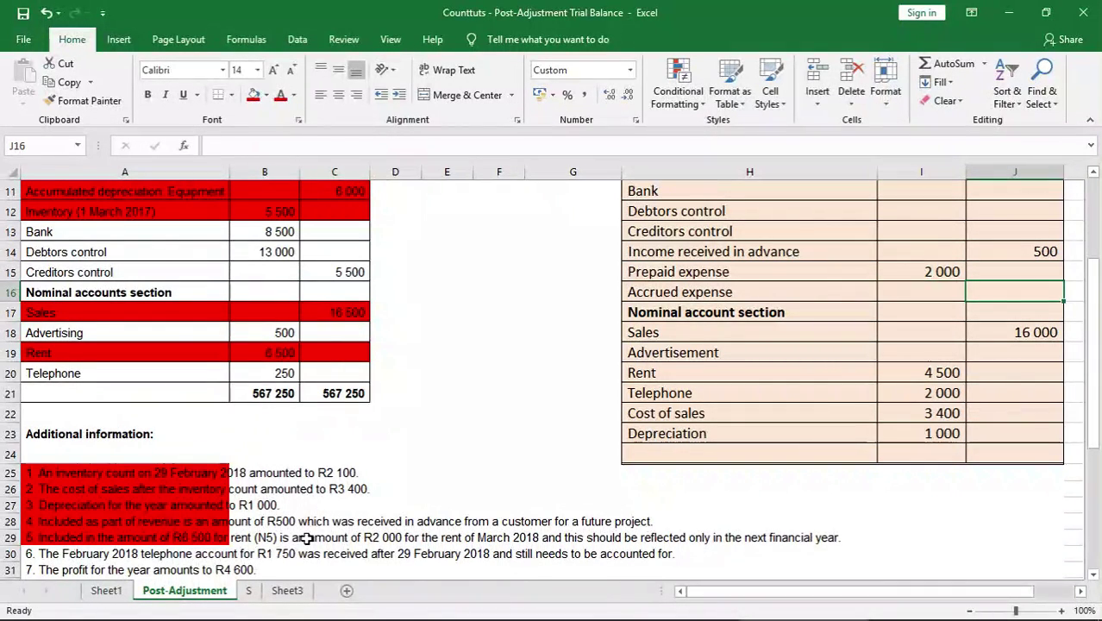
pyautogui.write('1750')
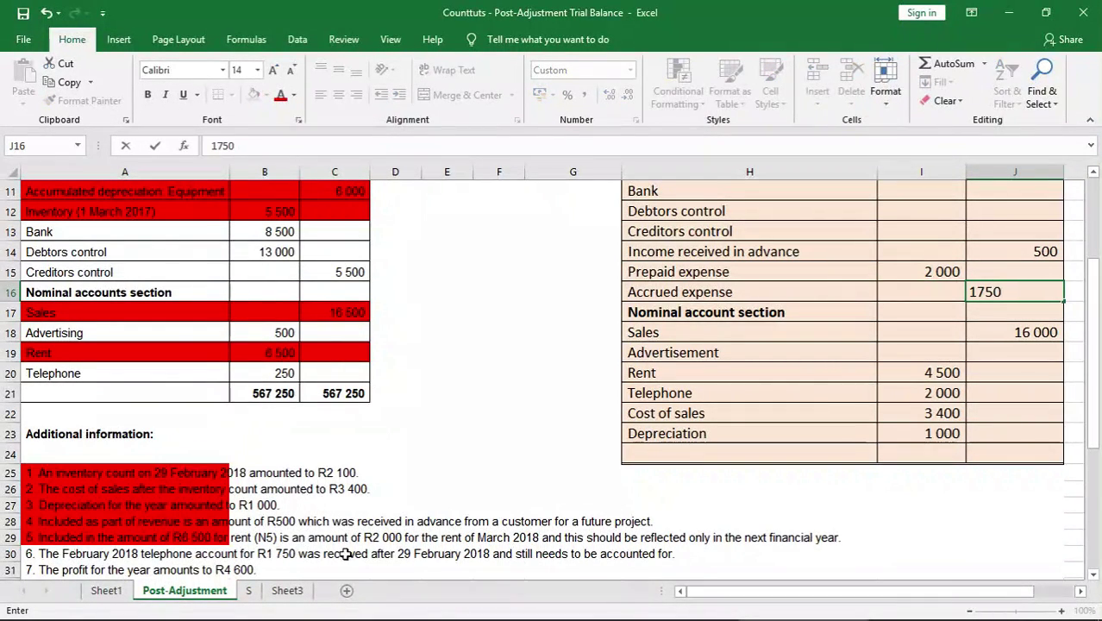
pyautogui.click(645, 432)
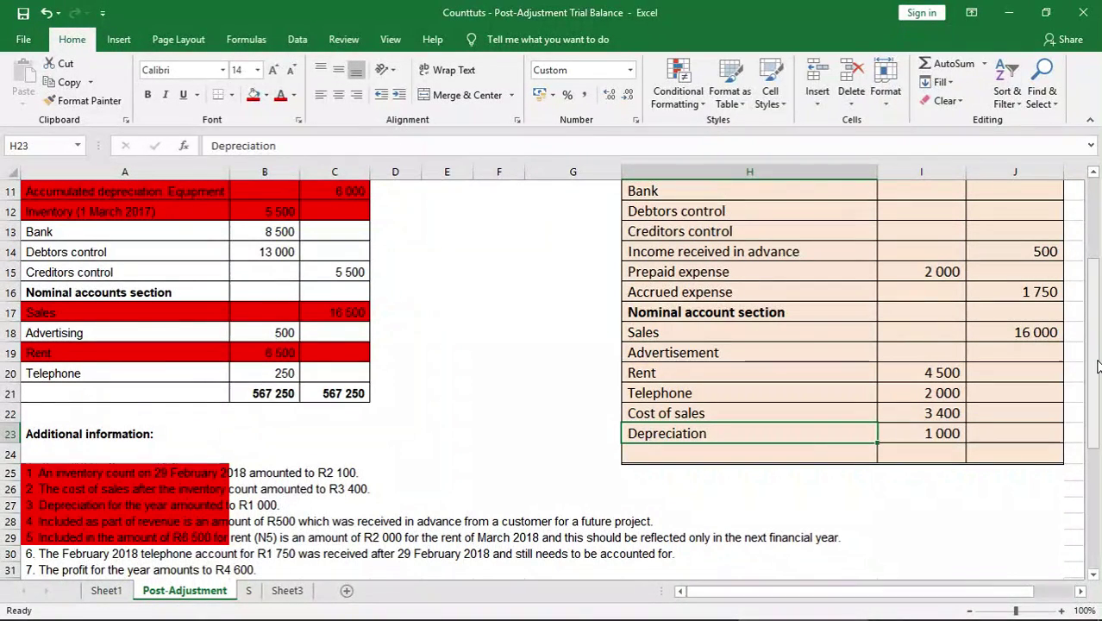
# Fill note 6 about the telephone account (A30) red
pyautogui.moveTo(1096, 352); pyautogui.dragTo(1096, 379)
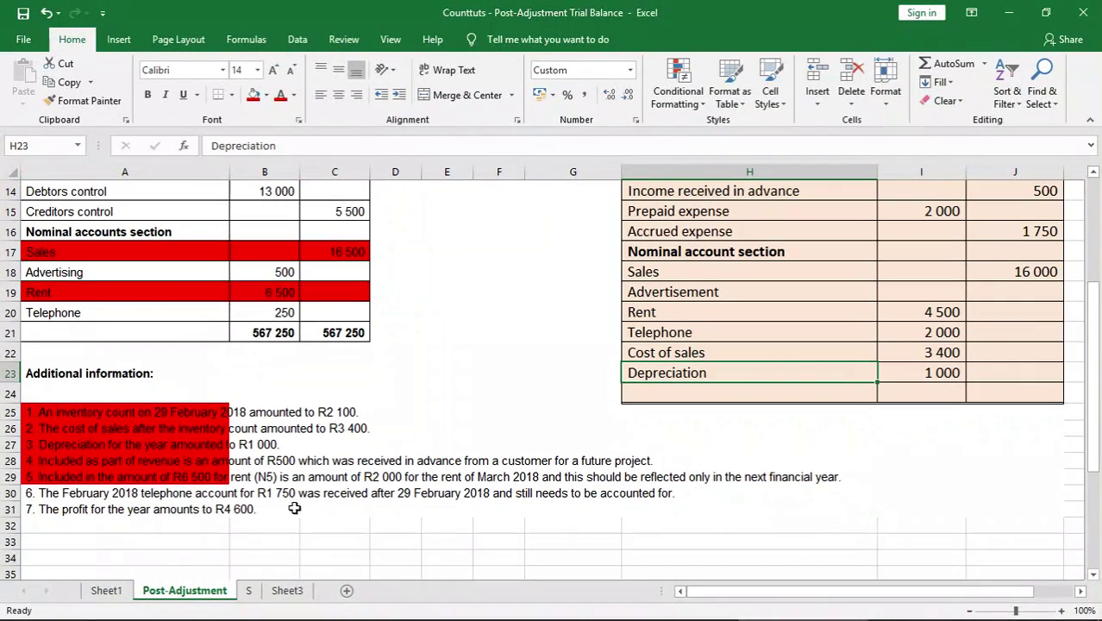
pyautogui.click(177, 507)
pyautogui.click(173, 496)
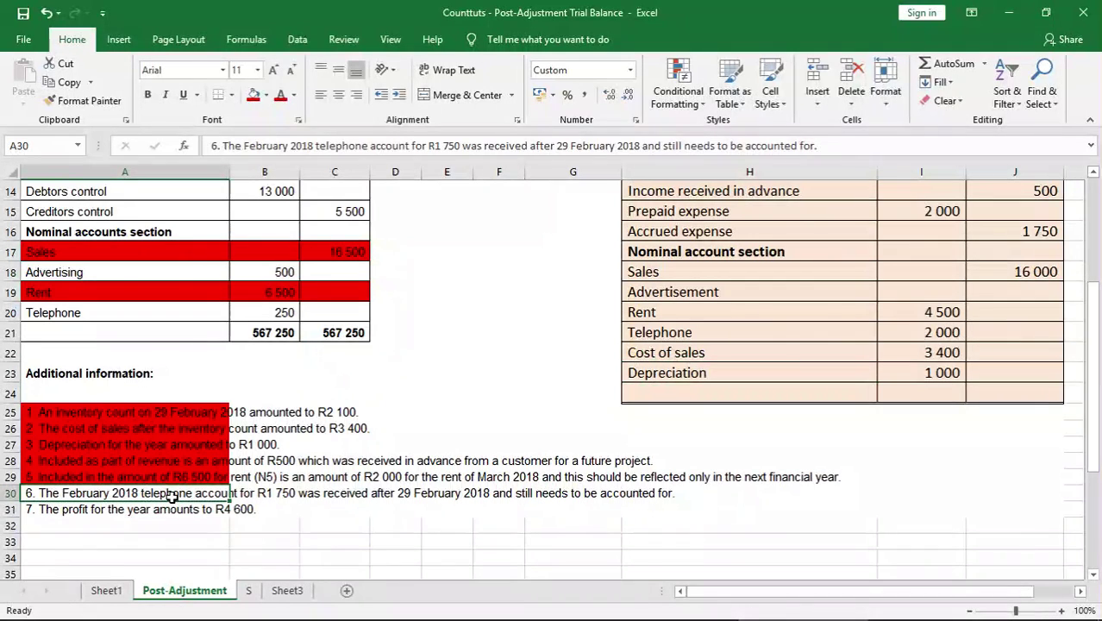
pyautogui.click(255, 98)
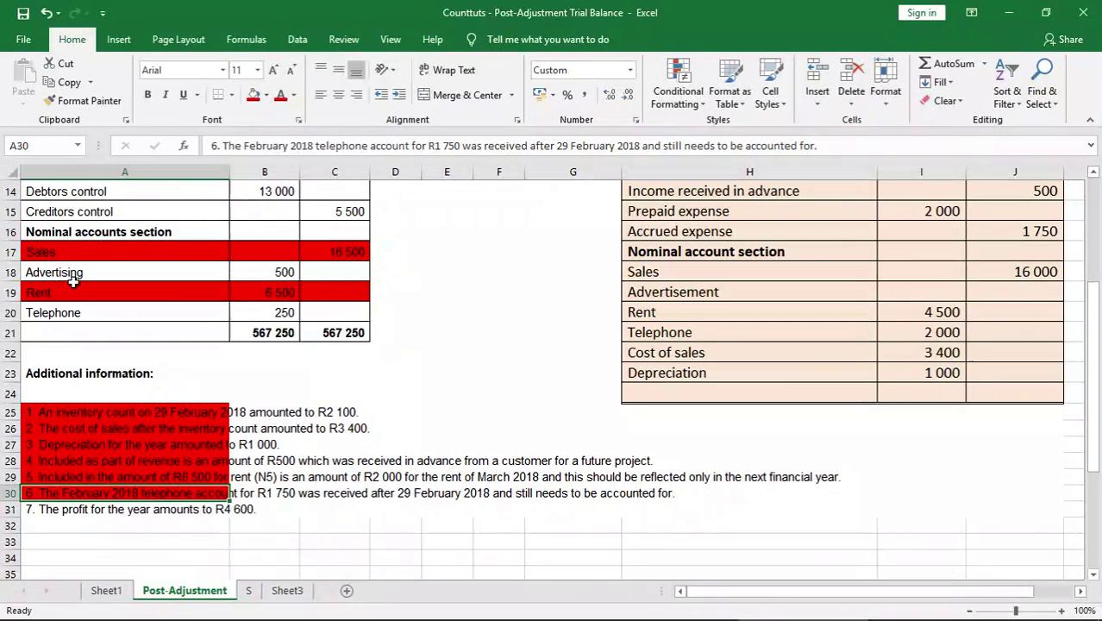
# Fill the original 250 Telephone row (A20:C20) red
pyautogui.moveTo(77, 312); pyautogui.dragTo(336, 314)
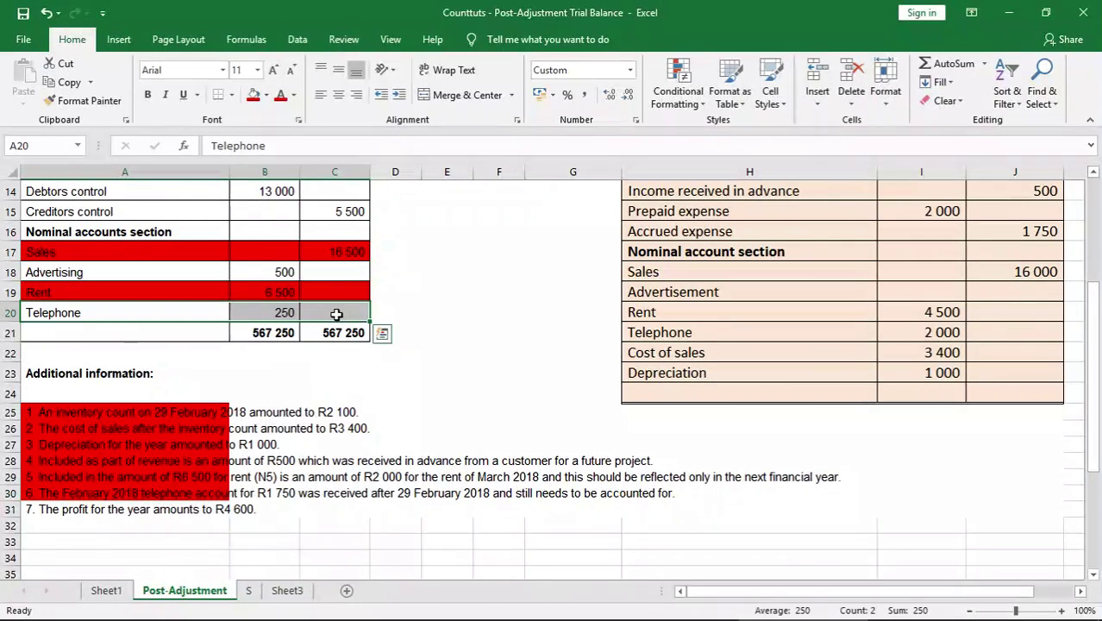
pyautogui.click(253, 95)
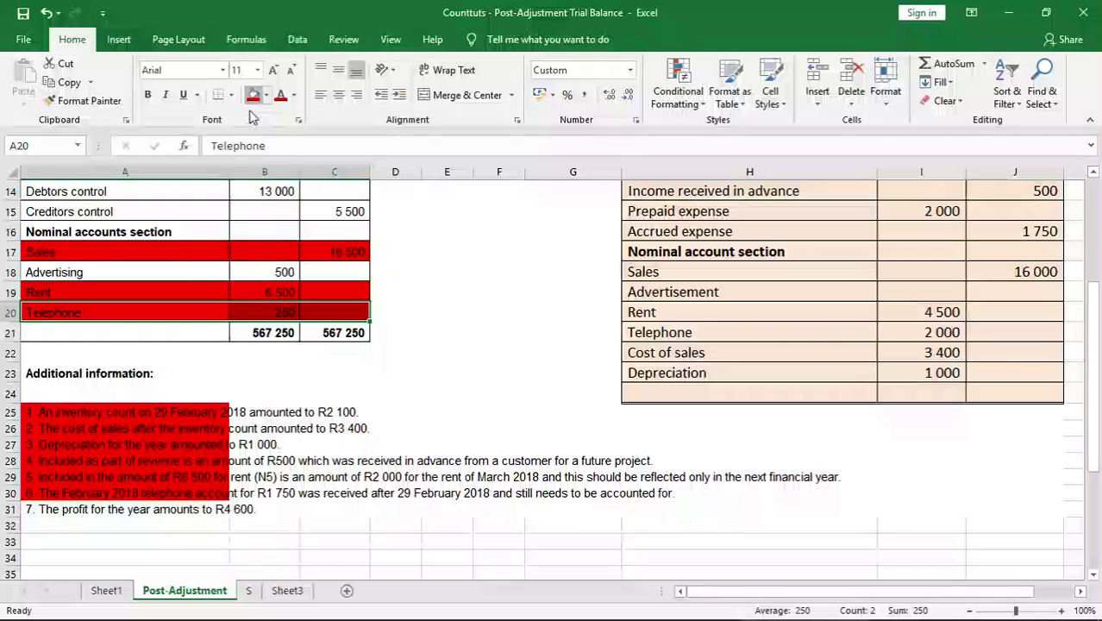
pyautogui.click(144, 522)
pyautogui.click(185, 509)
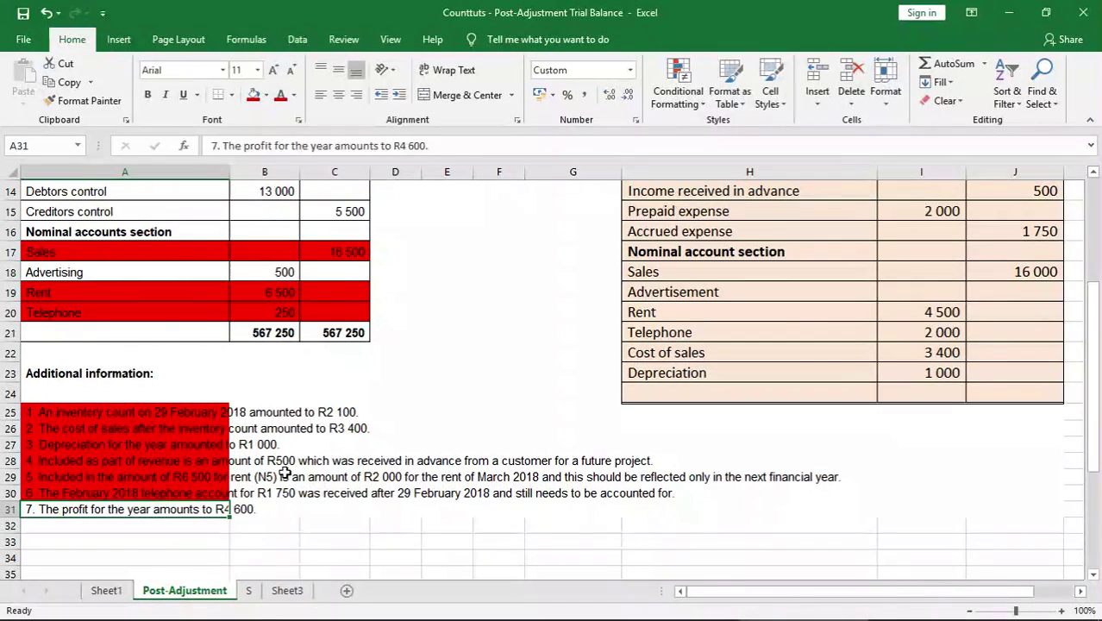
pyautogui.click(278, 521)
pyautogui.click(326, 523)
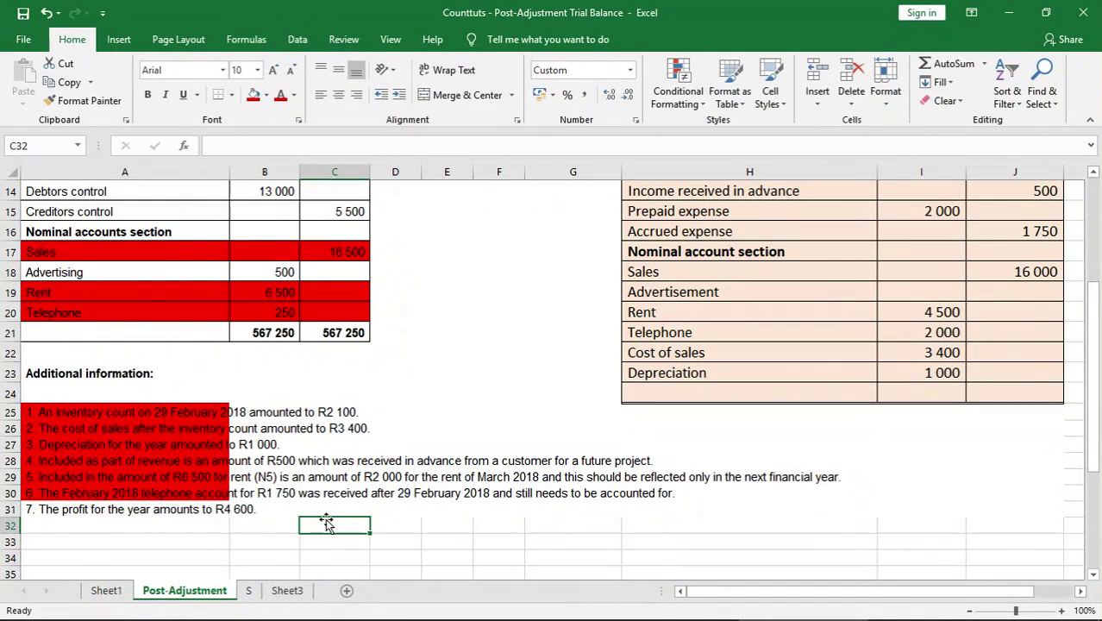
pyautogui.click(72, 518)
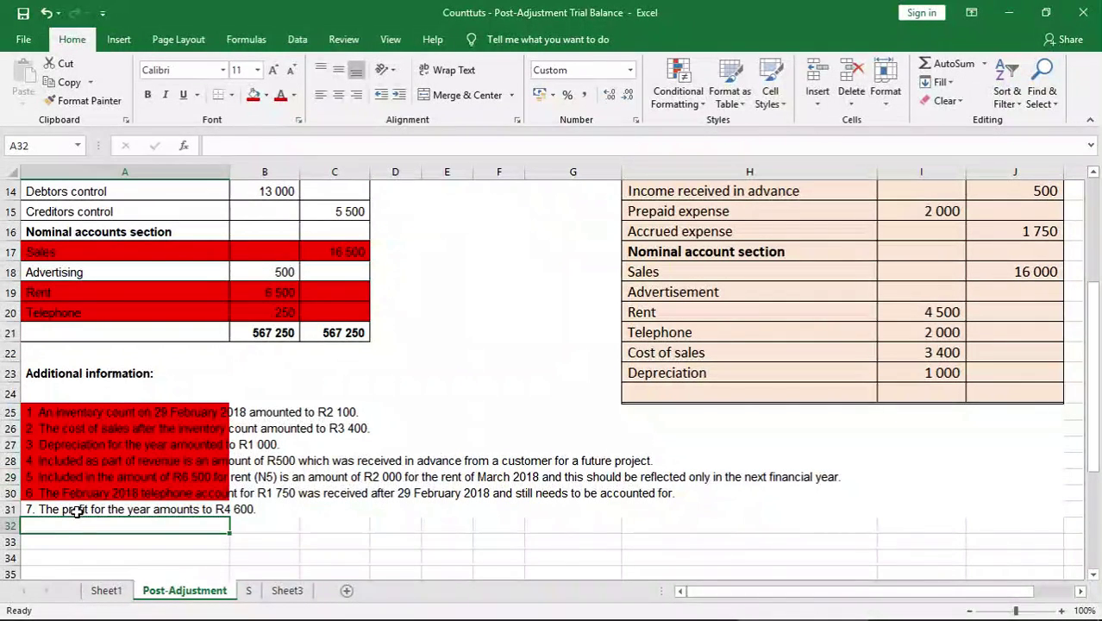
pyautogui.click(78, 511)
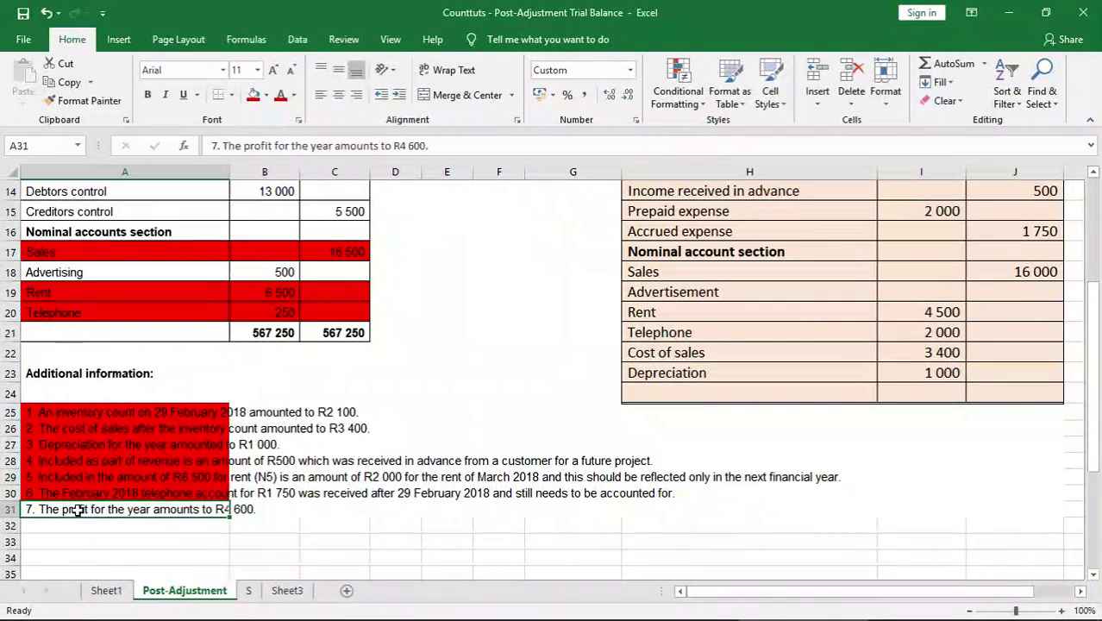
pyautogui.click(253, 95)
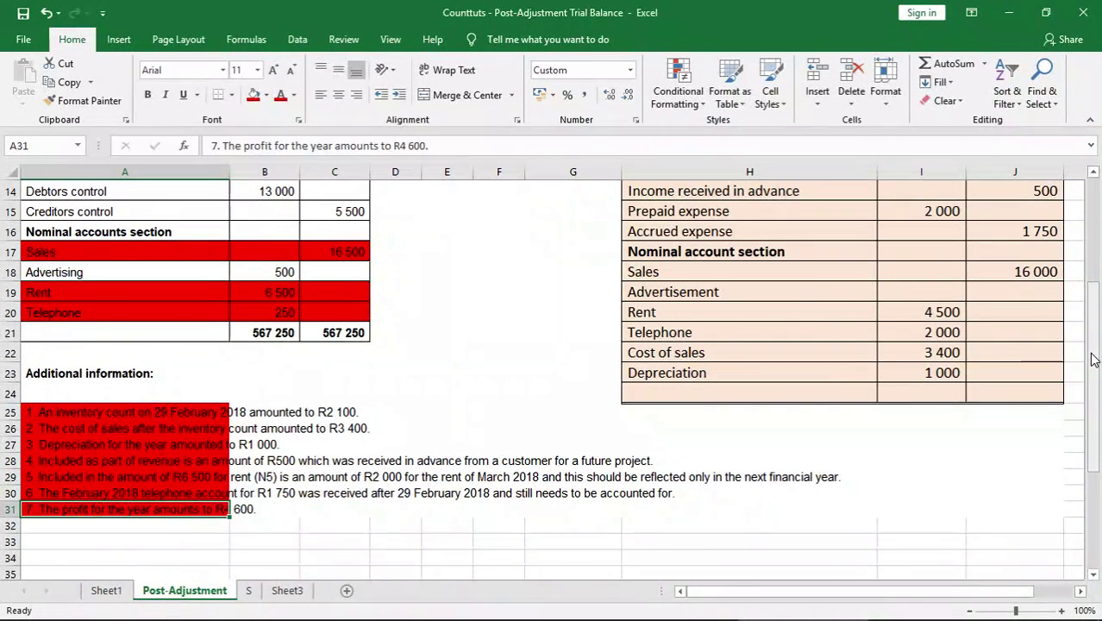
pyautogui.moveTo(1094, 361)
pyautogui.mouseDown()
pyautogui.moveTo(1098, 286)
pyautogui.moveTo(1098, 354)
pyautogui.mouseUp()
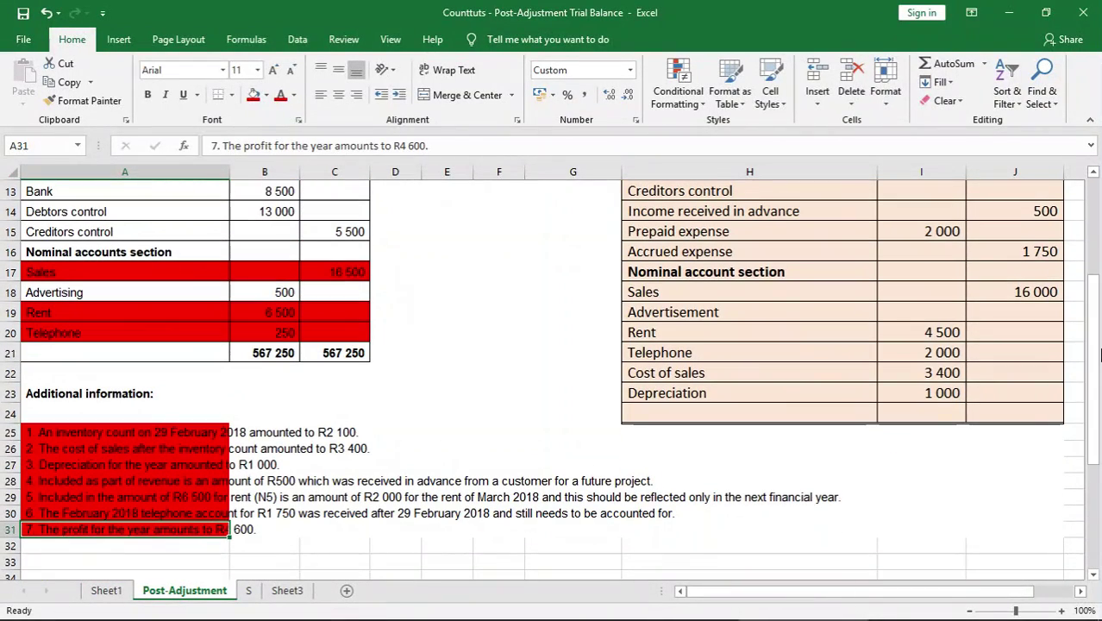
pyautogui.moveTo(1098, 353); pyautogui.dragTo(1099, 267)
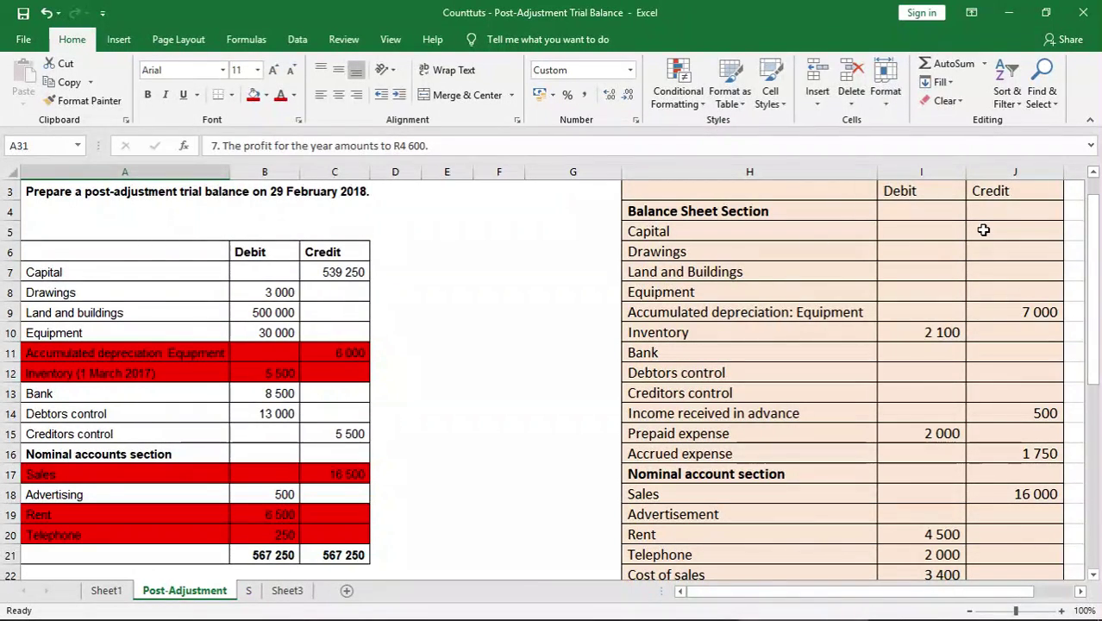
# Enter Capital 539 250 credit, Drawings 3 000, Land and Buildings 500 000, Equipment 30 000; mark those source rows red
pyautogui.click(983, 230)
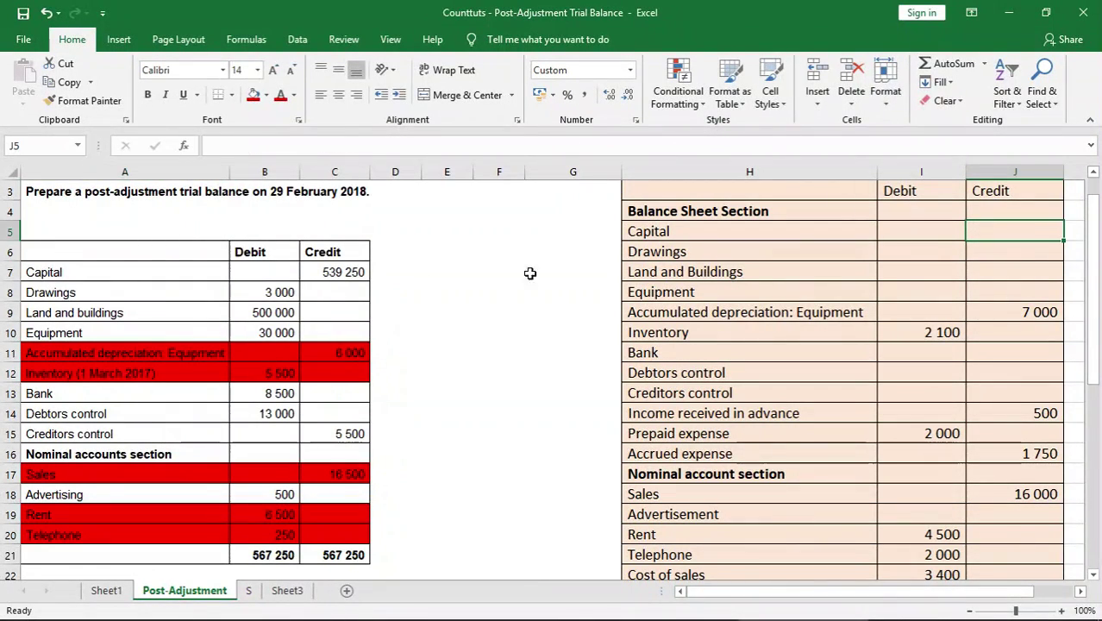
pyautogui.write('539')
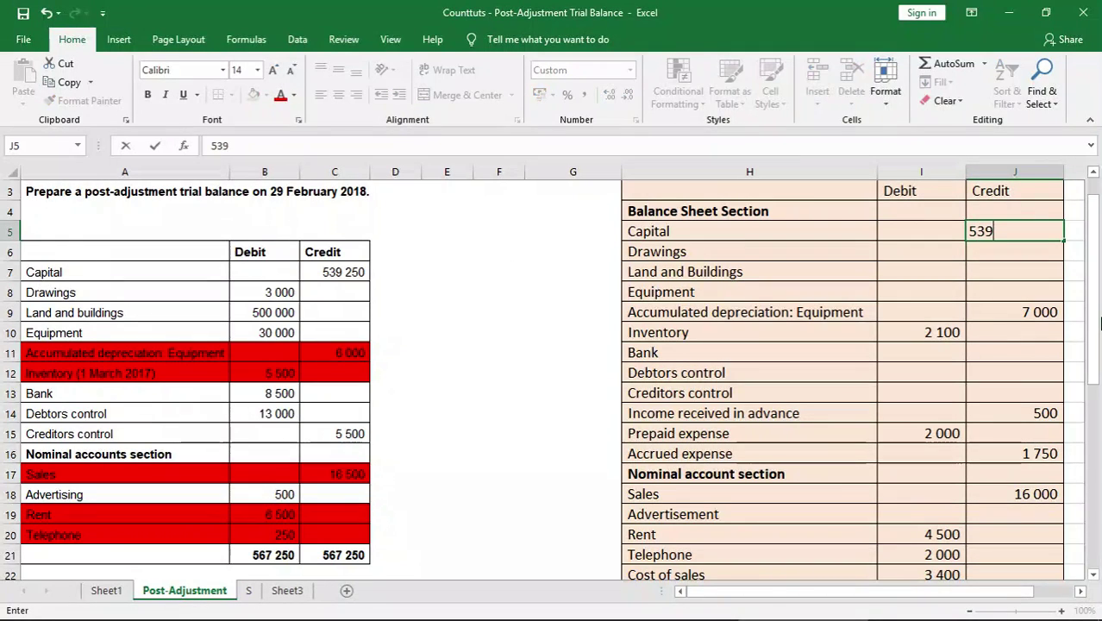
pyautogui.write(' 250')
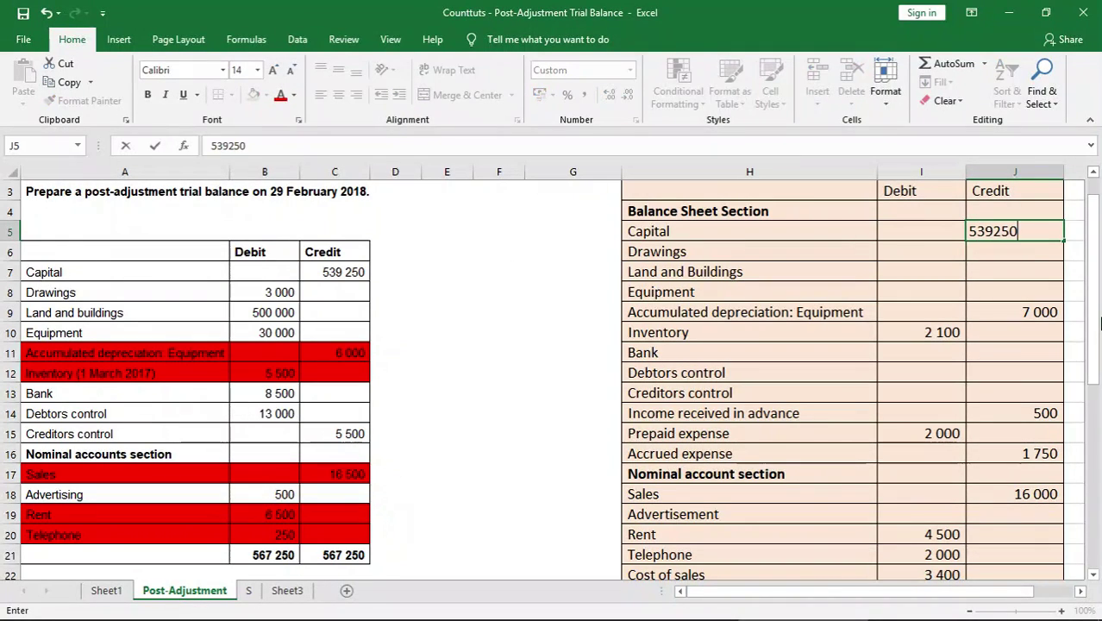
pyautogui.press('Return')
pyautogui.press('Left')
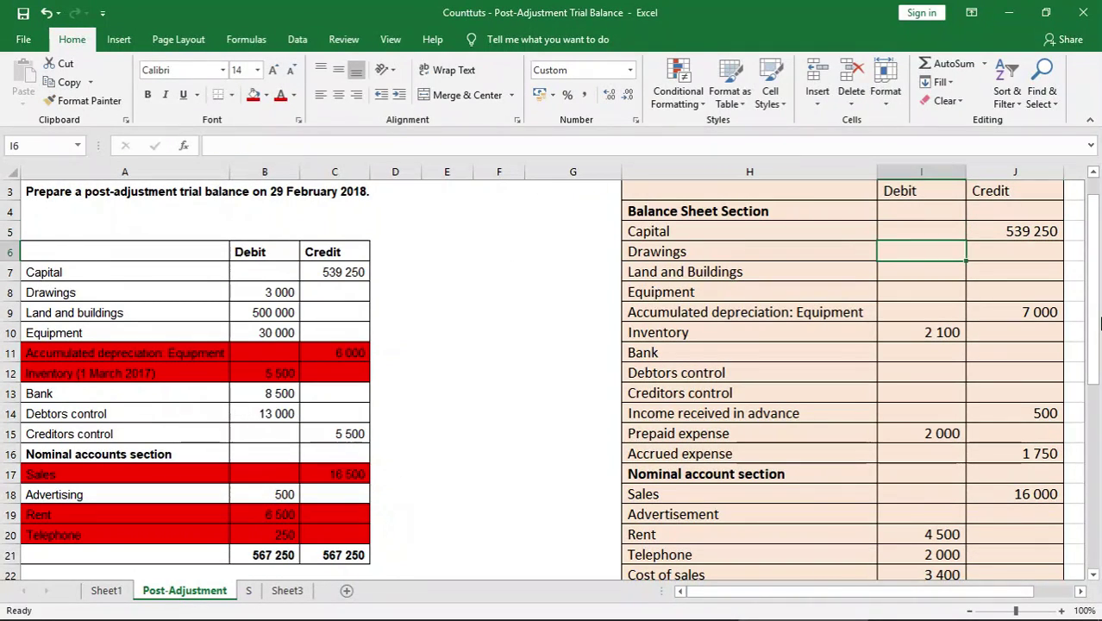
pyautogui.write('3000')
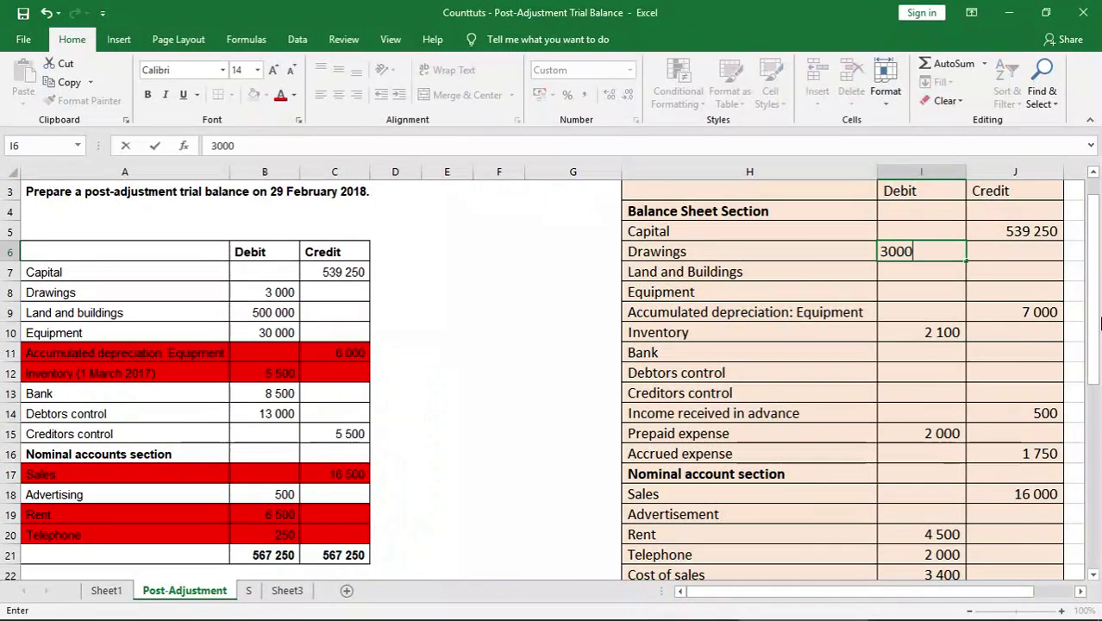
pyautogui.press('Return')
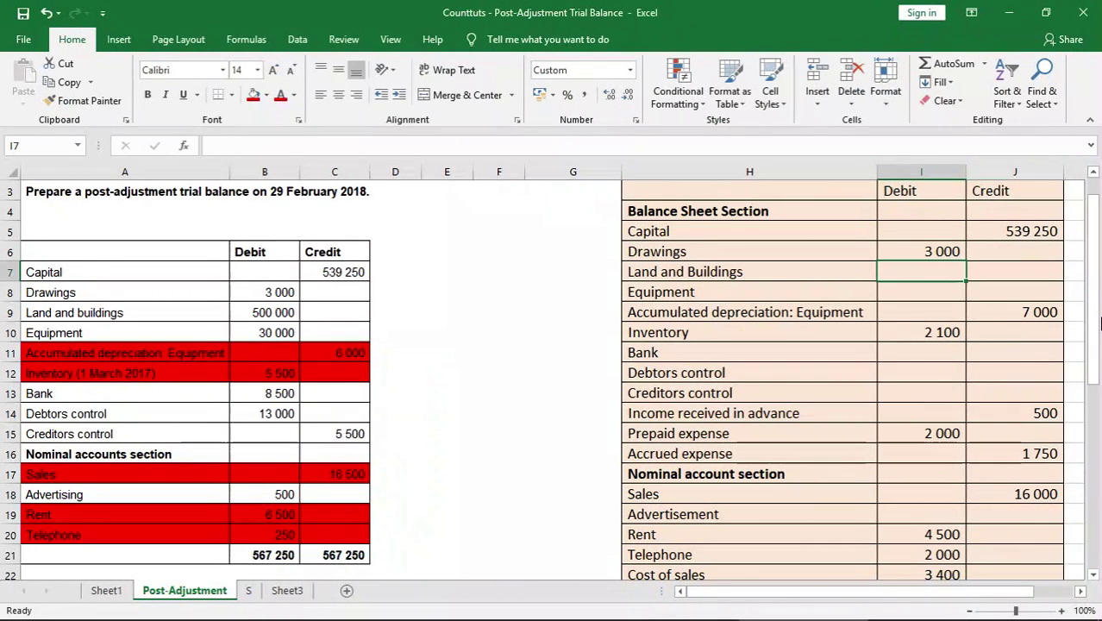
pyautogui.write('500000')
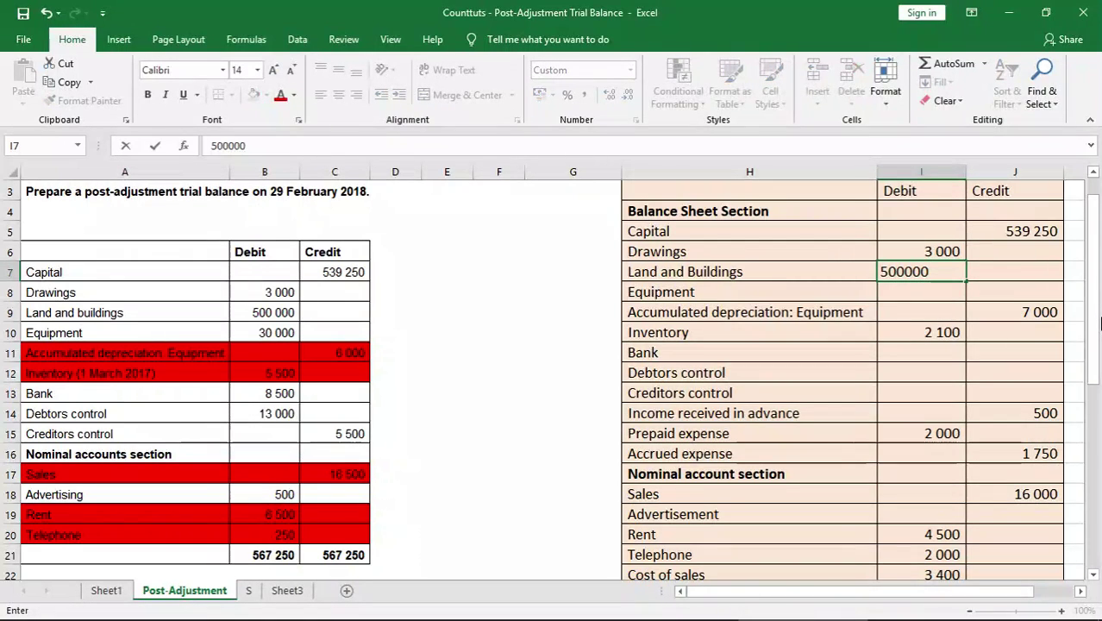
pyautogui.press('Return')
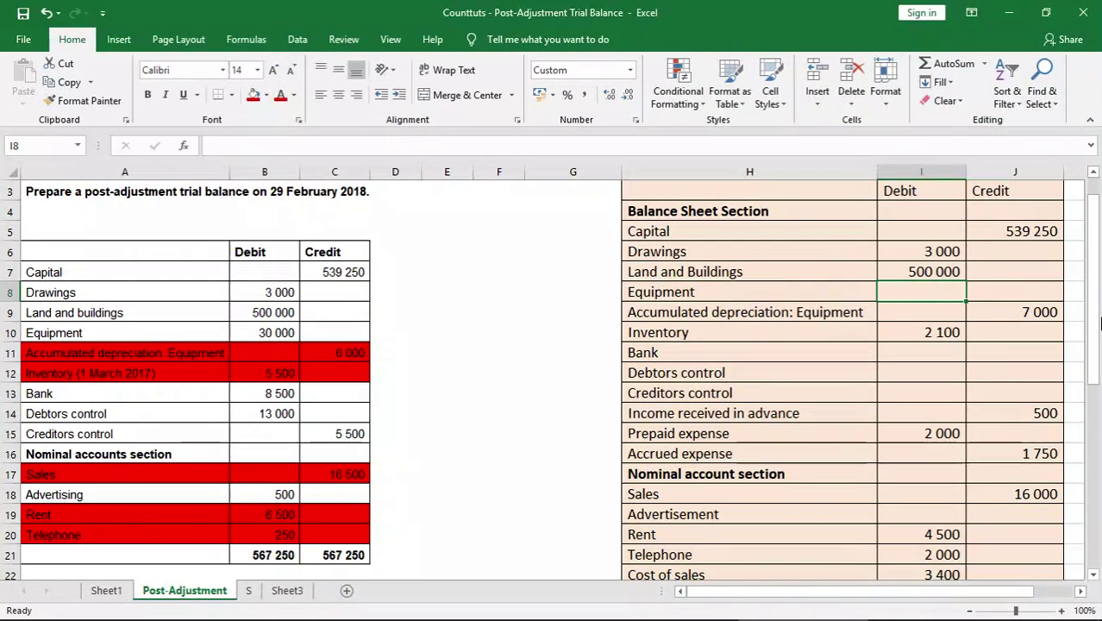
pyautogui.write('30000')
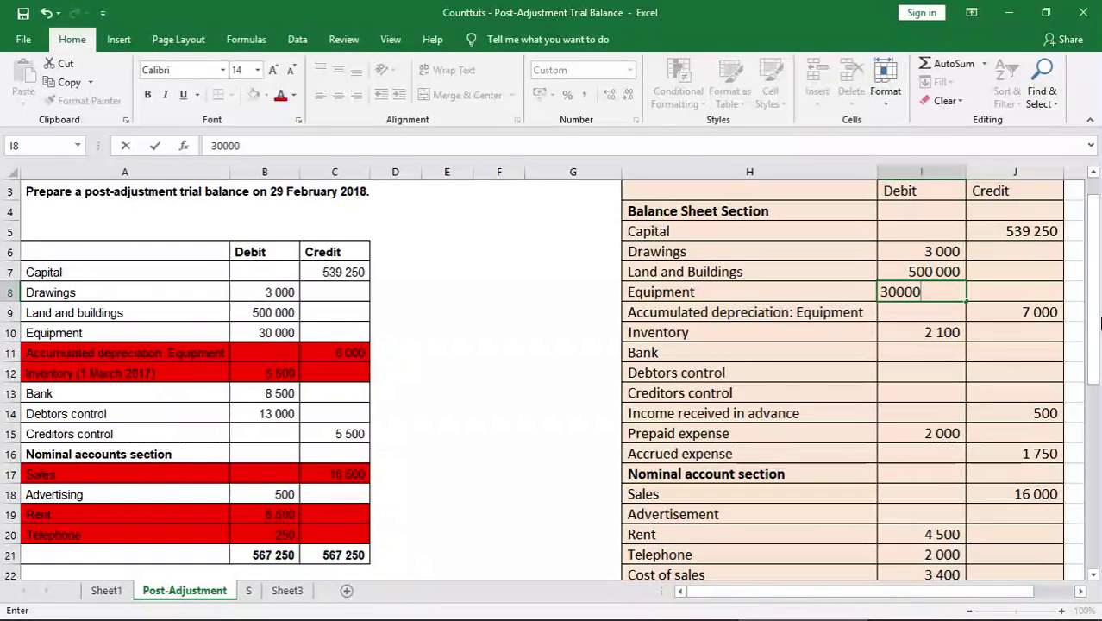
pyautogui.press('Return')
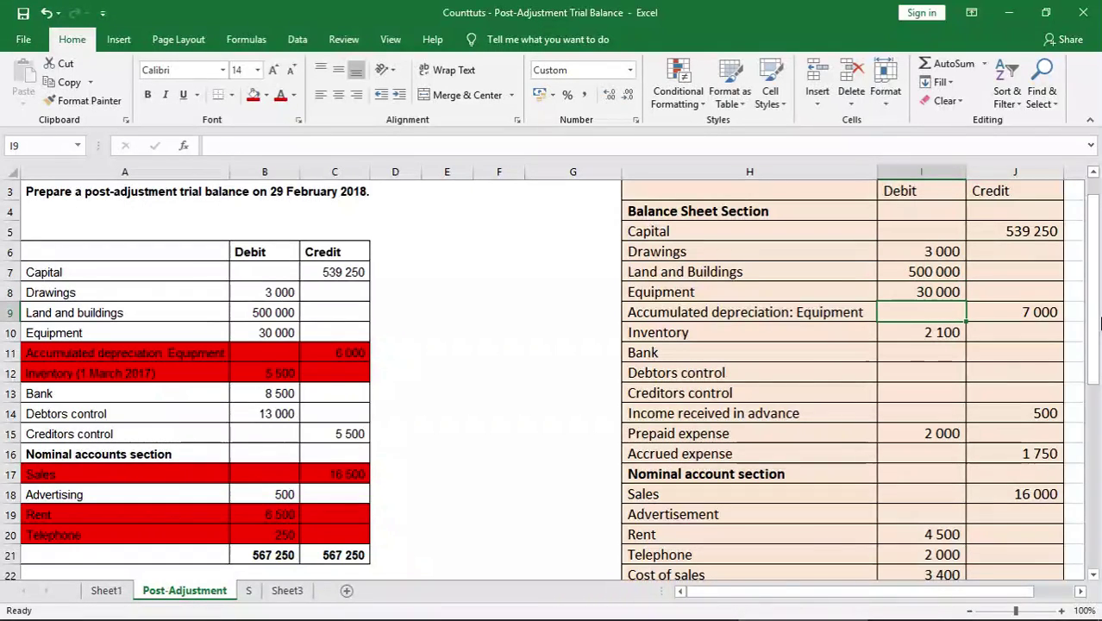
pyautogui.press('Return')
pyautogui.press('Return')
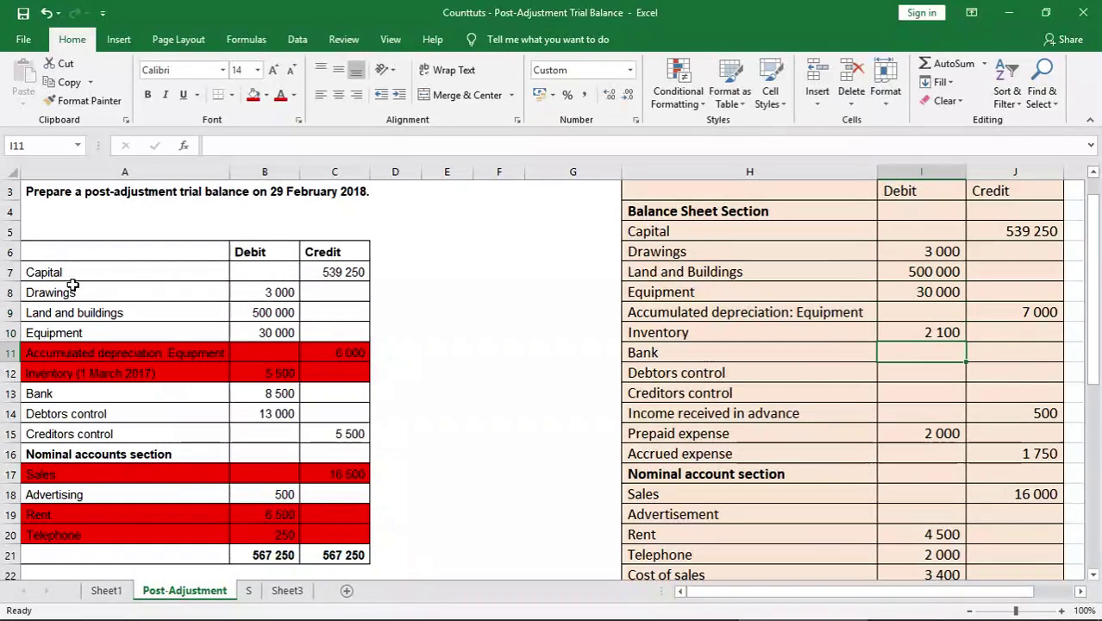
pyautogui.moveTo(74, 274); pyautogui.dragTo(334, 326)
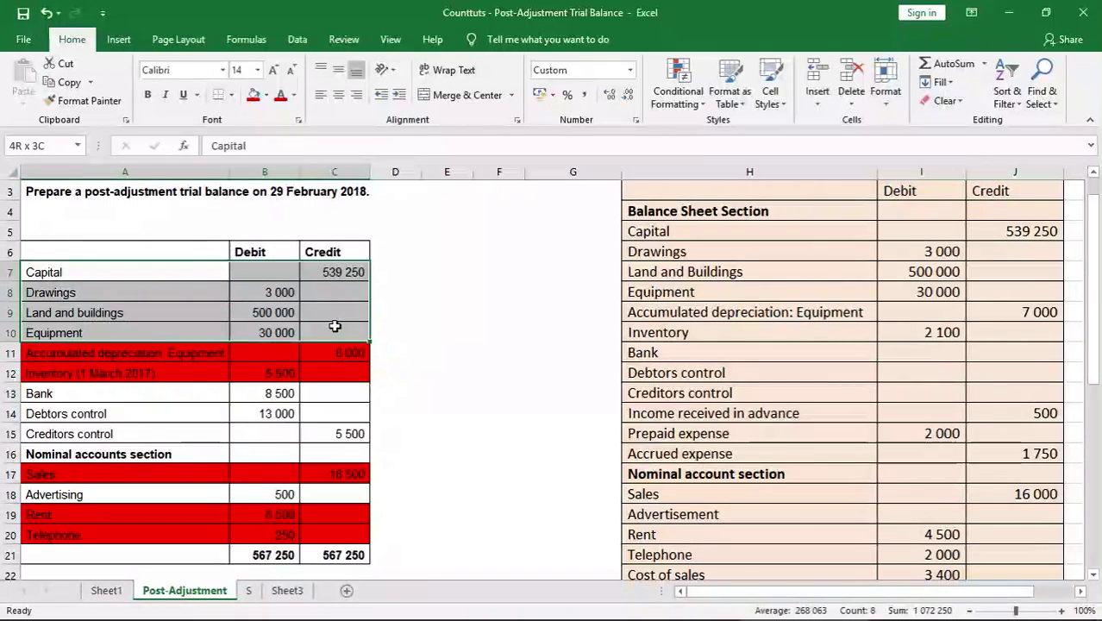
pyautogui.click(253, 95)
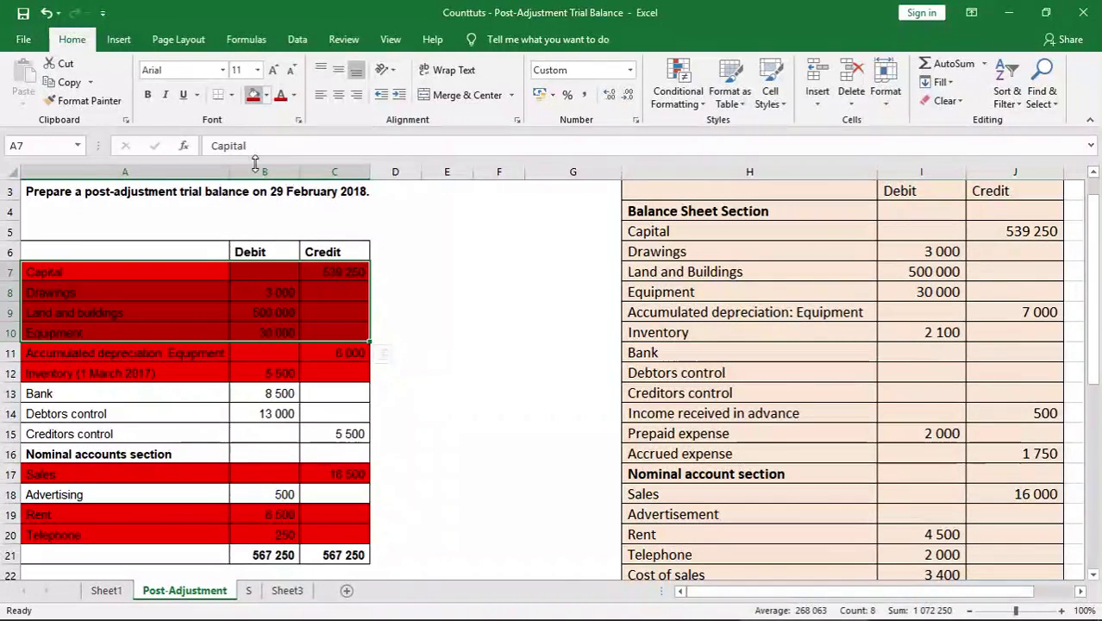
# Enter the Bank debit of 8 500 and fill the original Bank and Debtors control rows red
pyautogui.click(924, 345)
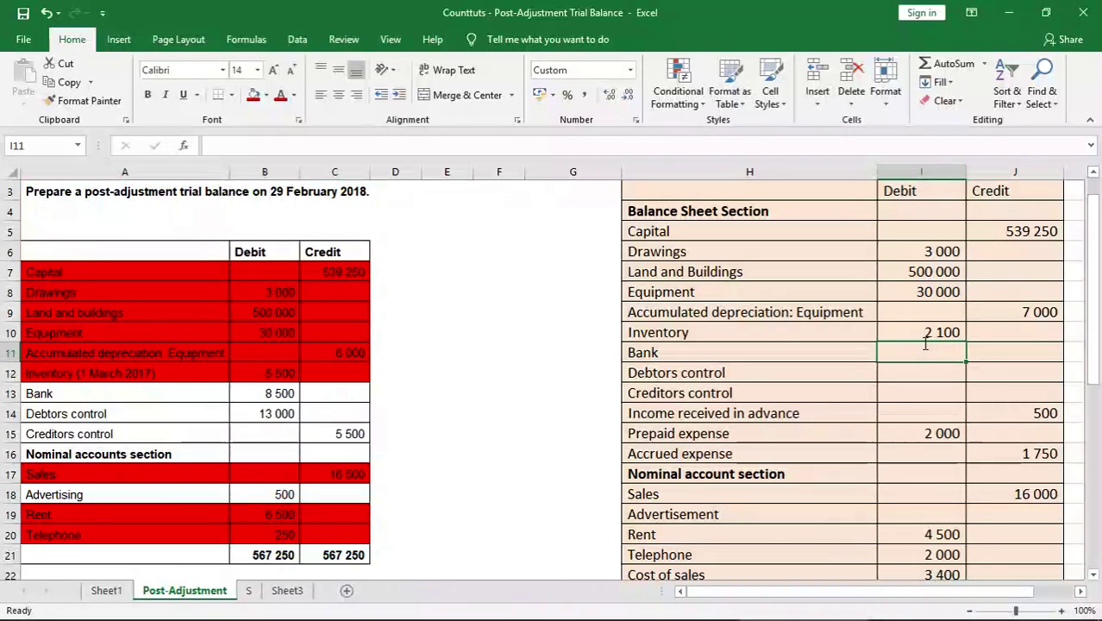
pyautogui.write('9')
pyautogui.press('BackSpace')
pyautogui.write('8500')
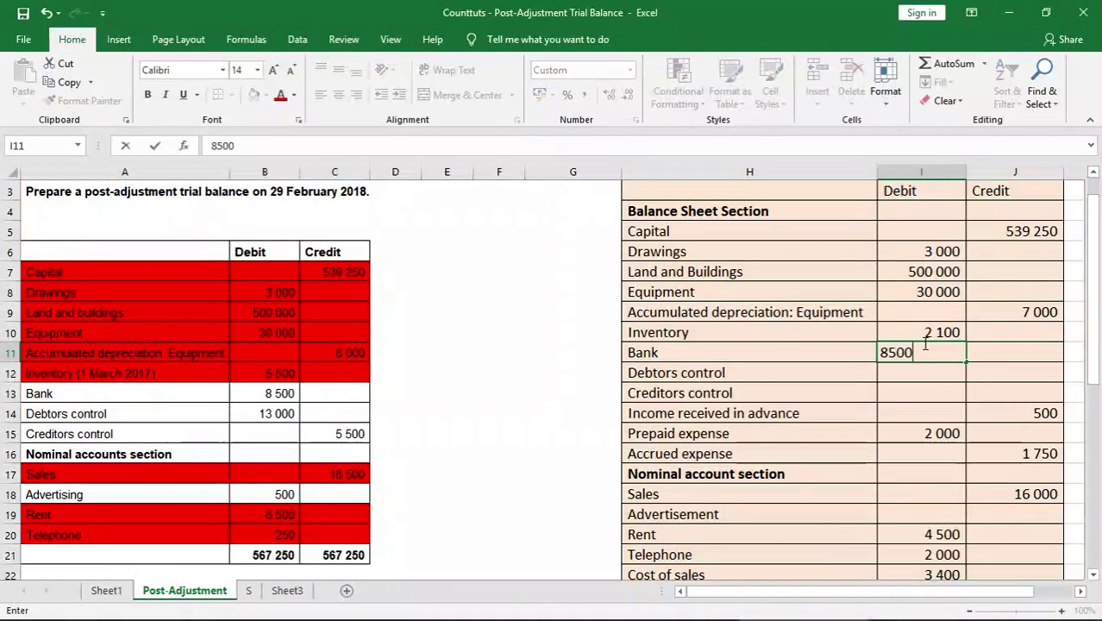
pyautogui.press('Return')
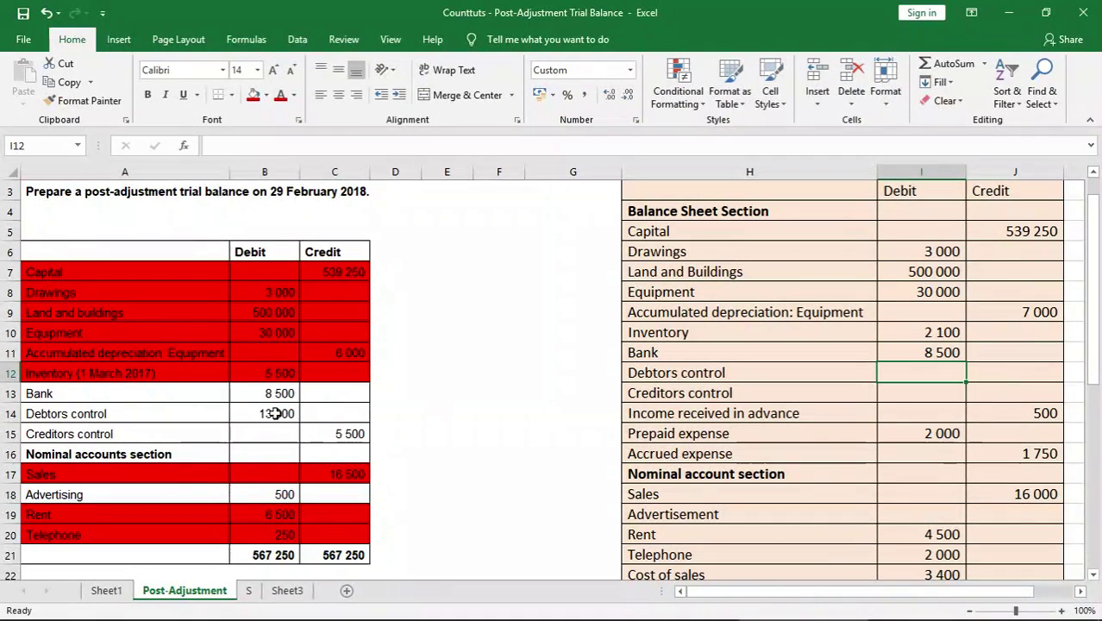
pyautogui.moveTo(85, 393)
pyautogui.mouseDown()
pyautogui.moveTo(345, 361)
pyautogui.moveTo(351, 403)
pyautogui.moveTo(330, 390)
pyautogui.moveTo(86, 392)
pyautogui.mouseUp()
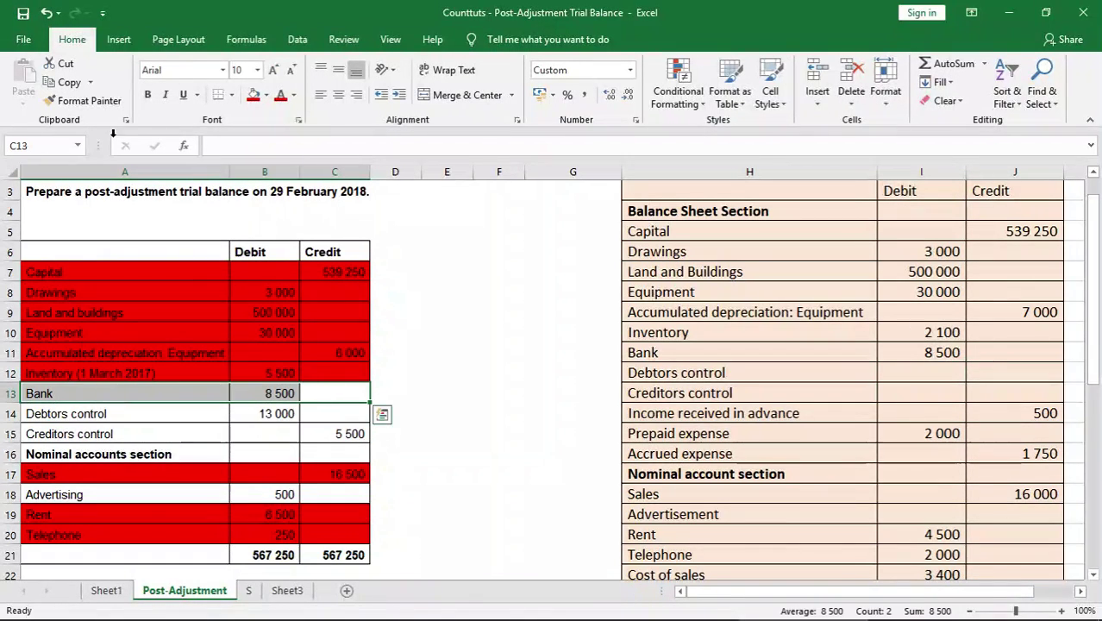
pyautogui.click(254, 95)
pyautogui.moveTo(121, 414); pyautogui.dragTo(327, 402)
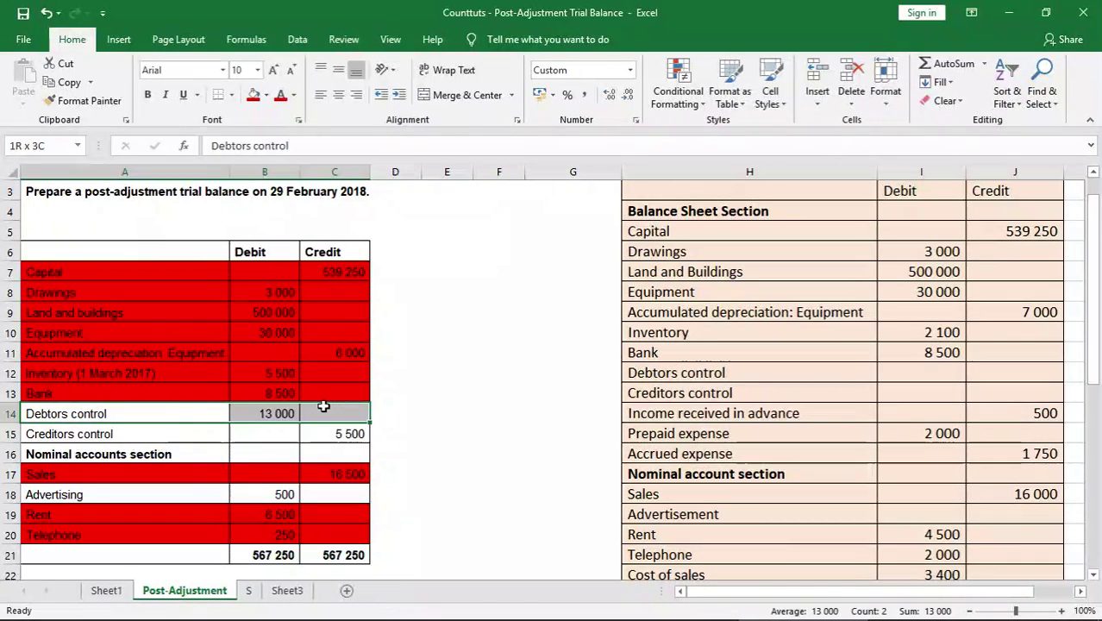
pyautogui.click(253, 94)
# Enter Debtors control 13 000 debit, mark Creditors control row red, and enter its 5 500 credit
pyautogui.click(945, 380)
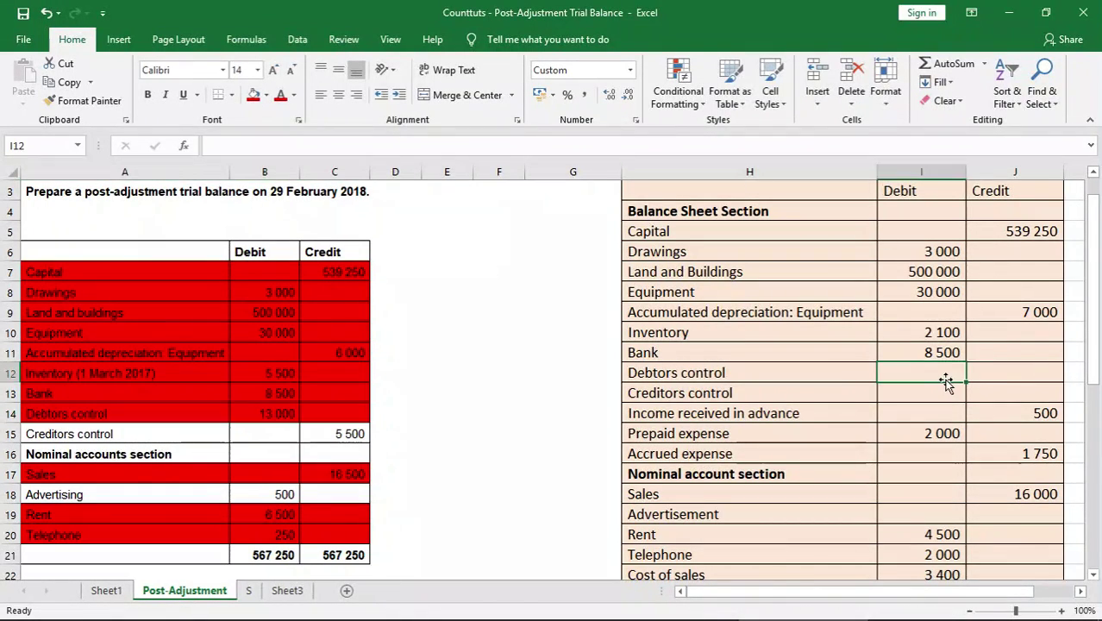
pyautogui.write('13000')
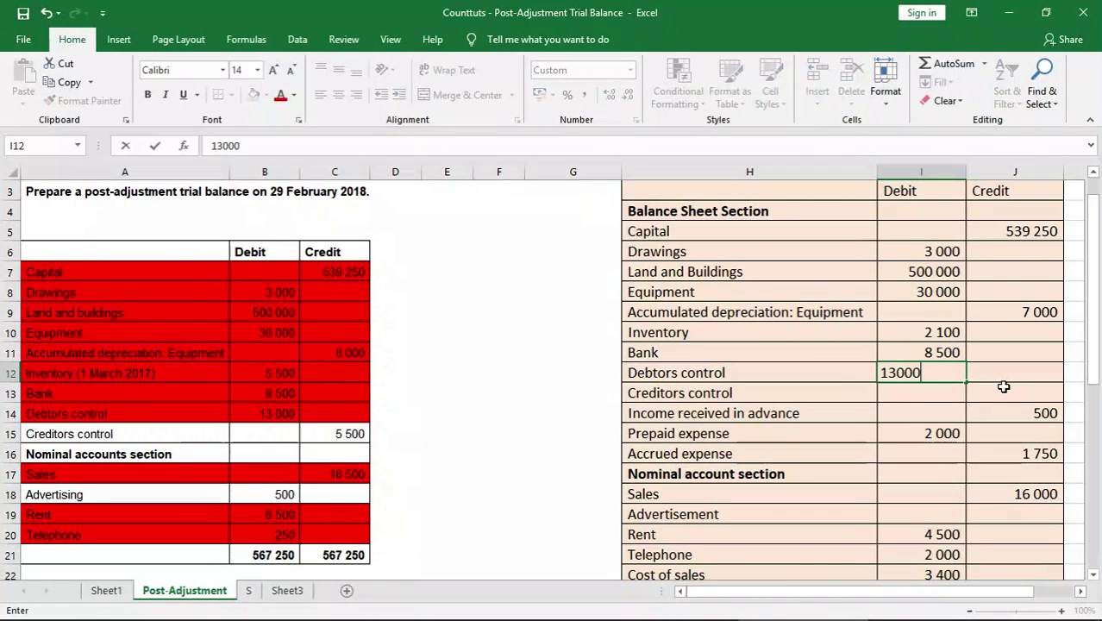
pyautogui.press('Return')
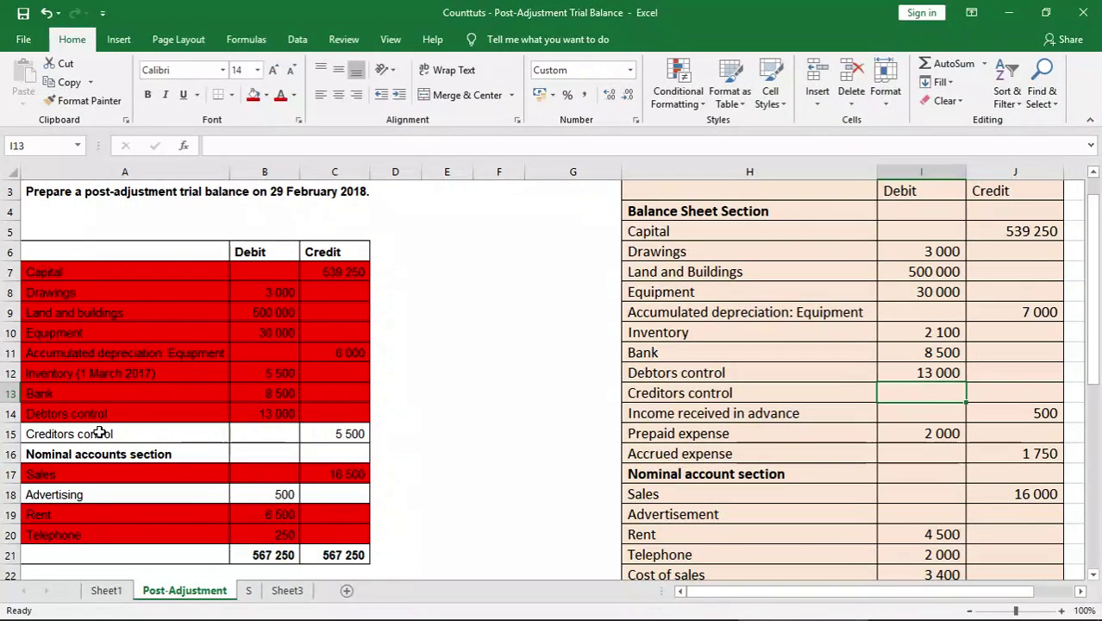
pyautogui.moveTo(102, 433); pyautogui.dragTo(330, 435)
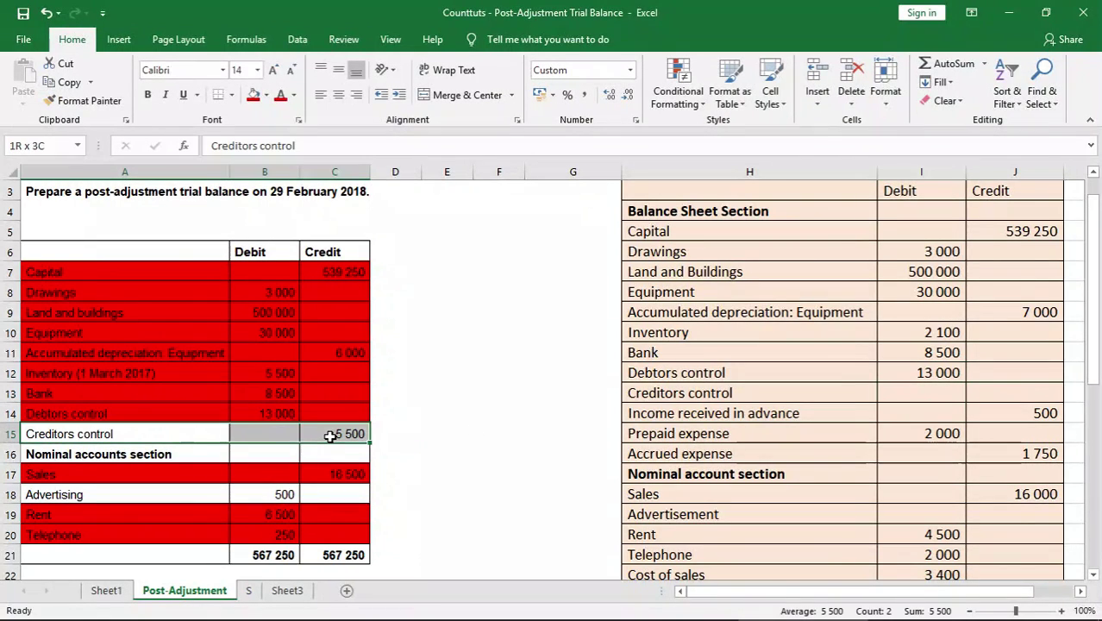
pyautogui.click(253, 95)
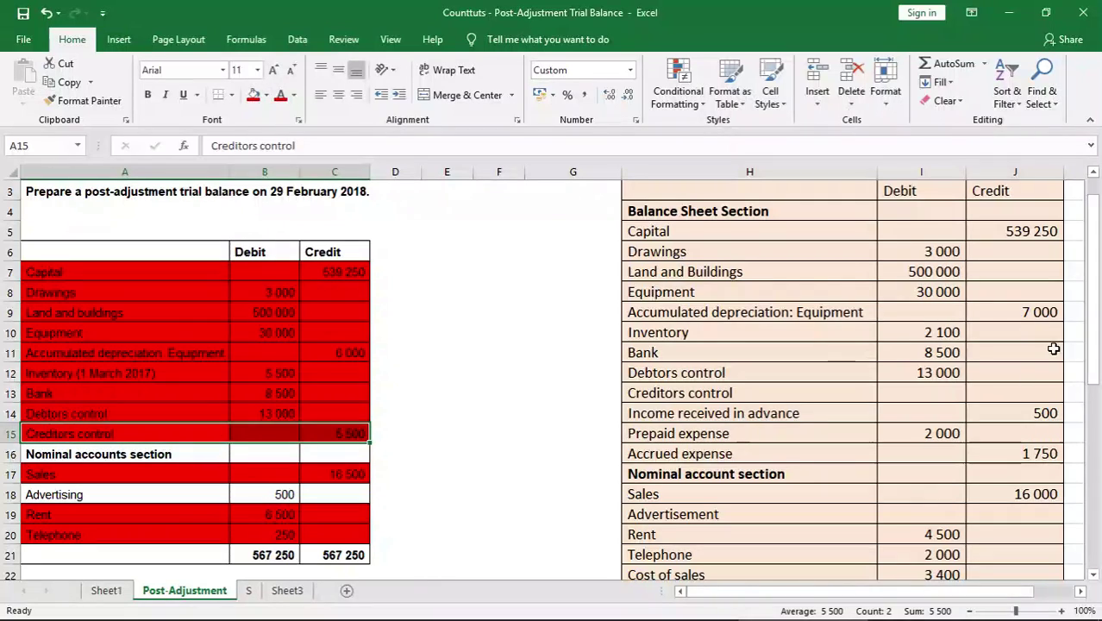
pyautogui.click(1006, 392)
pyautogui.write('5500')
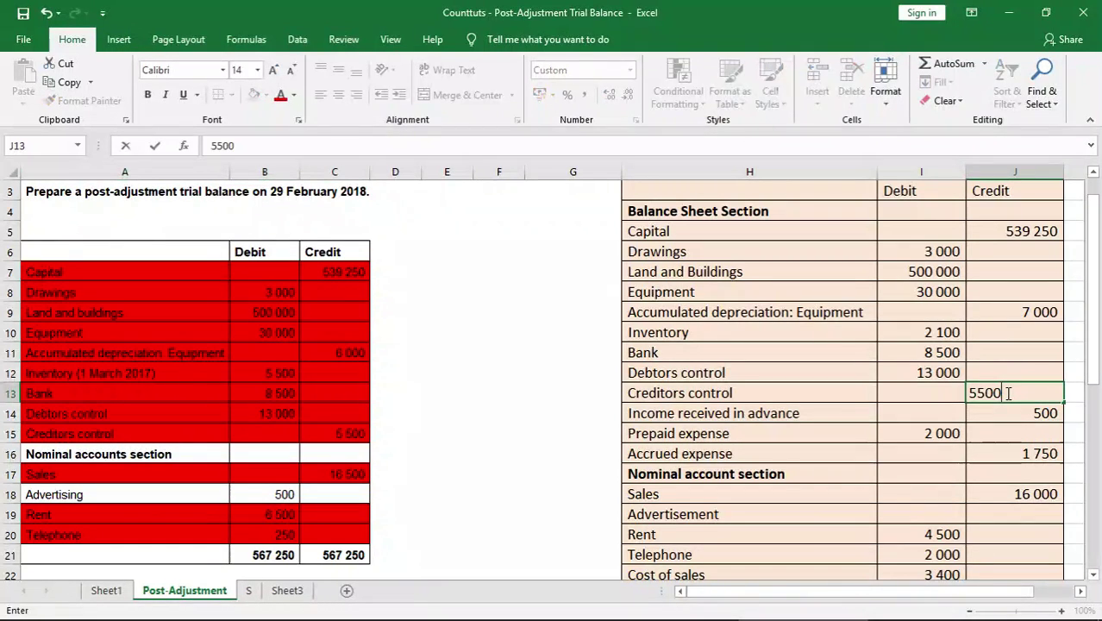
pyautogui.press('Return')
pyautogui.press('Return')
pyautogui.press('Down')
pyautogui.press('Down')
pyautogui.press('Down')
pyautogui.press('Down')
pyautogui.press('Down')
pyautogui.press('Down')
pyautogui.press('Down')
pyautogui.press('Down')
pyautogui.press('Down')
pyautogui.press('Down')
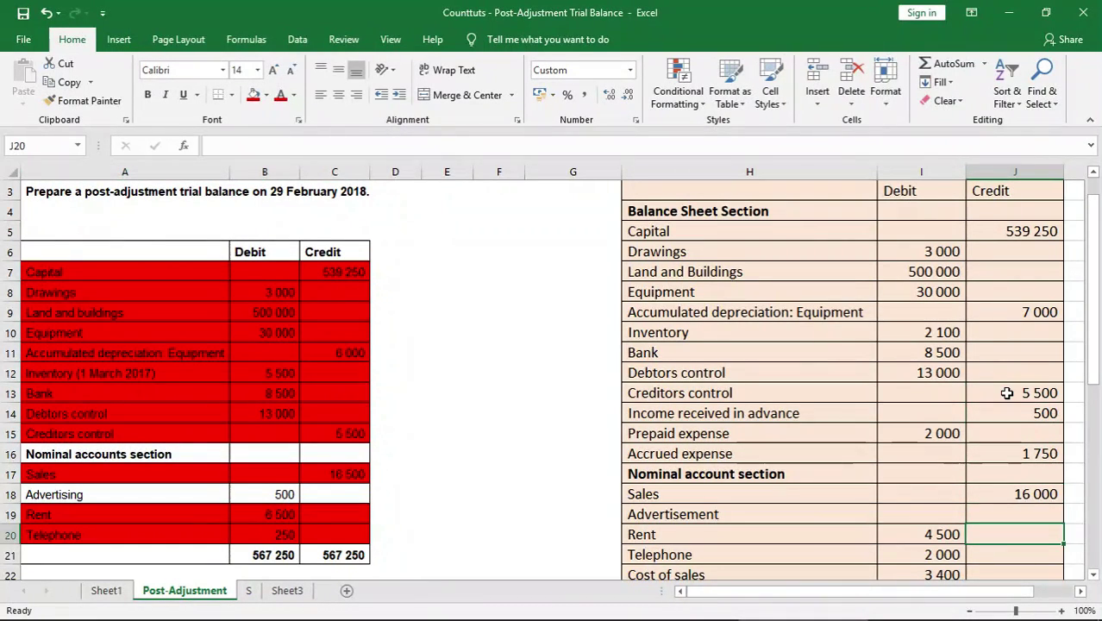
pyautogui.press('Up')
pyautogui.press('Left')
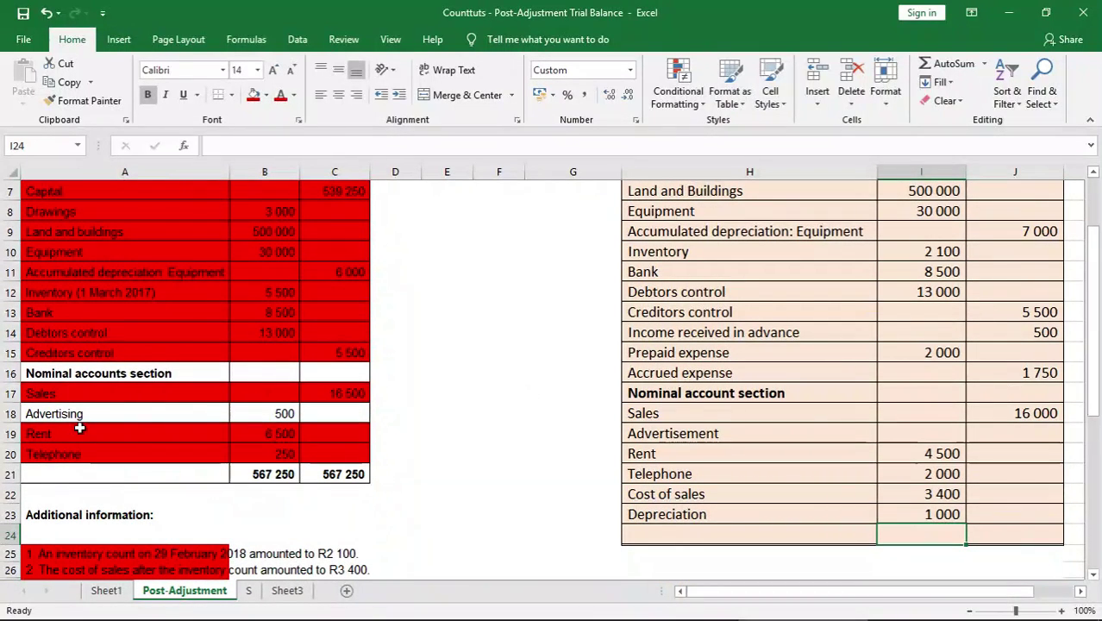
# Fill the original Advertising row (A18:C18) red
pyautogui.click(115, 400)
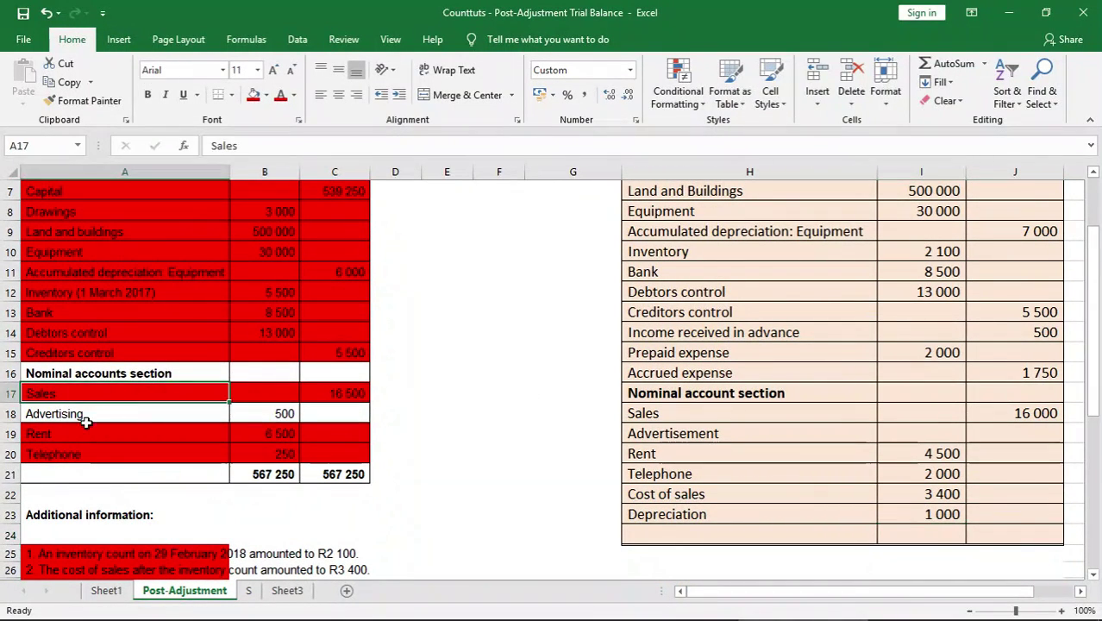
pyautogui.click(82, 431)
pyautogui.click(109, 413)
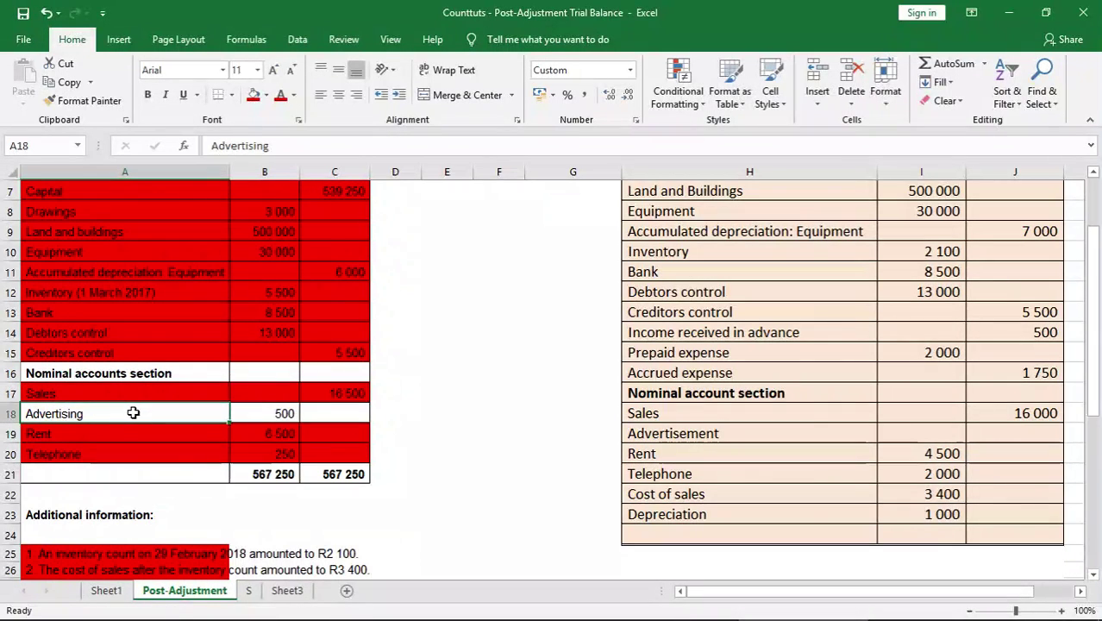
pyautogui.moveTo(134, 413); pyautogui.dragTo(351, 418)
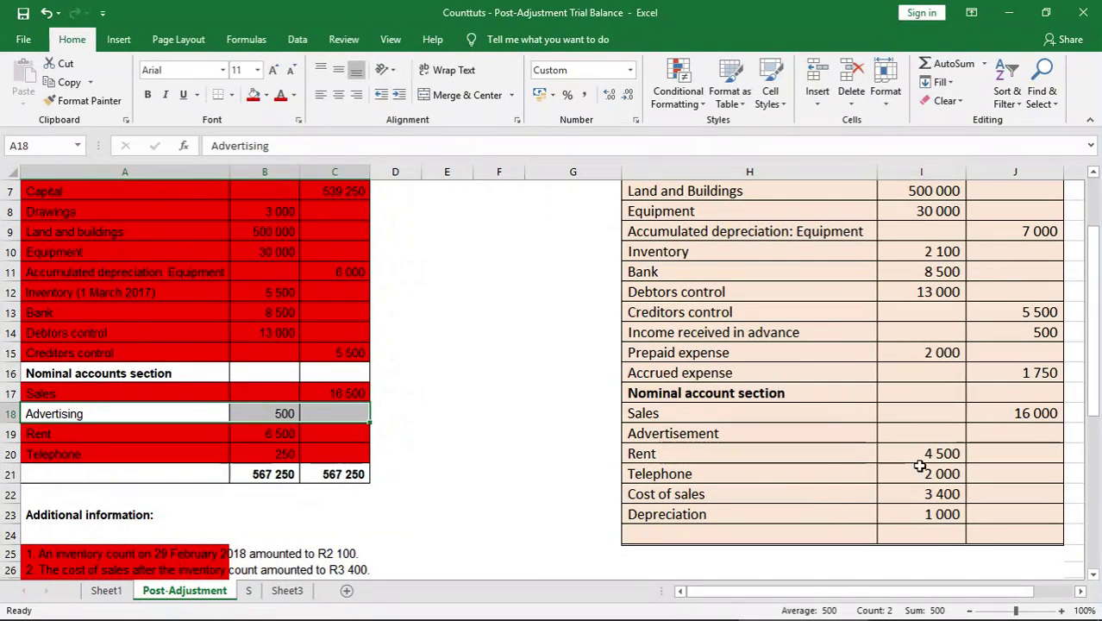
pyautogui.click(251, 96)
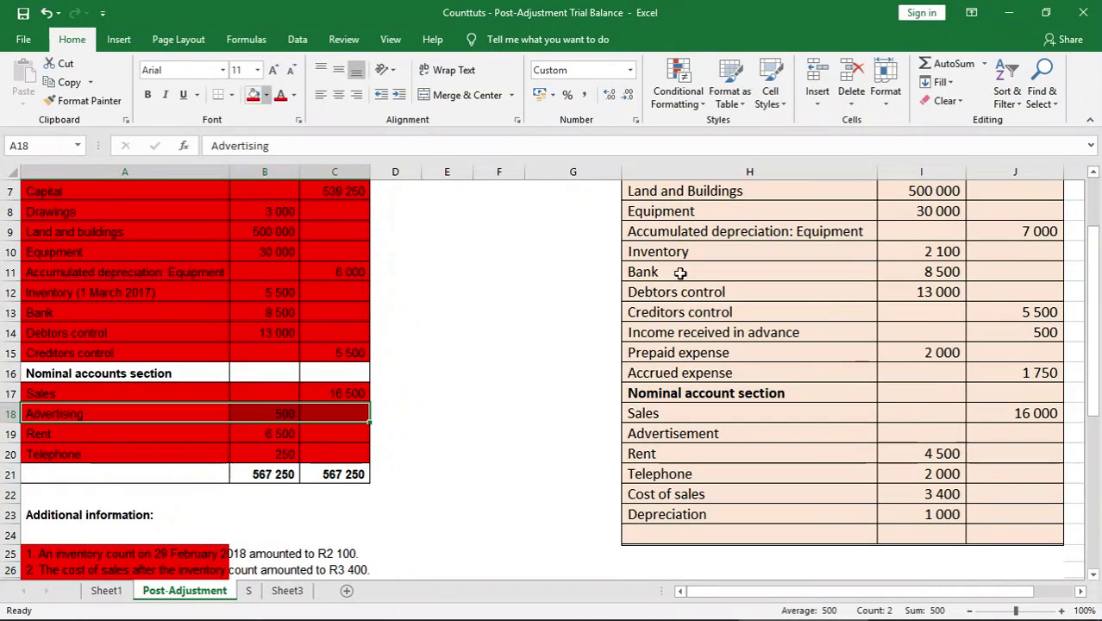
# Enter 500 as the Advertisement debit in I19
pyautogui.click(939, 431)
pyautogui.write('500')
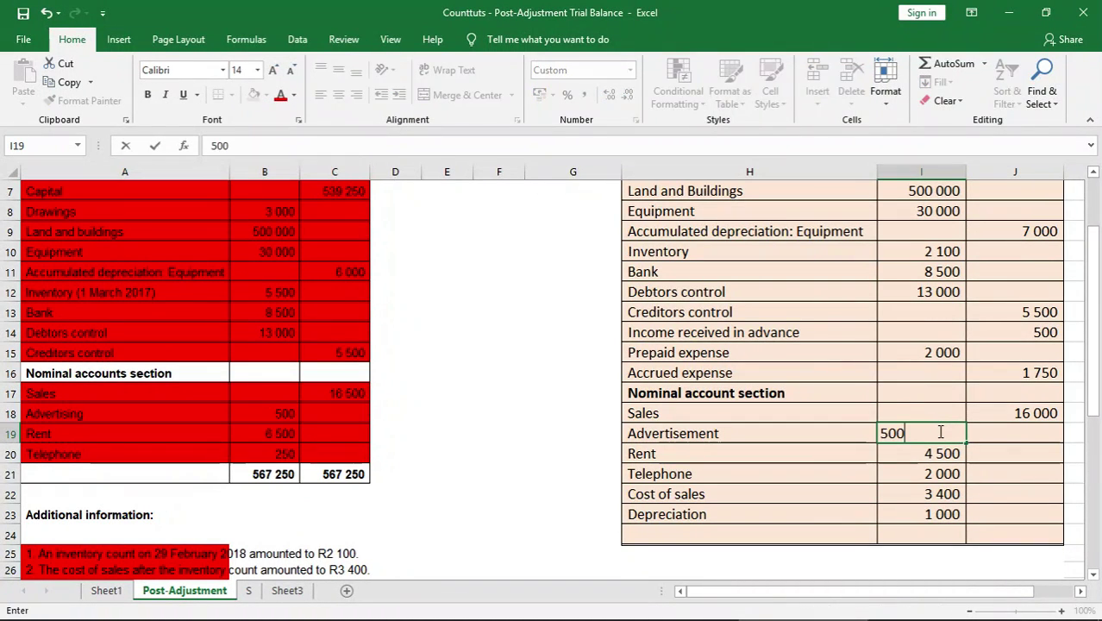
pyautogui.press('Return')
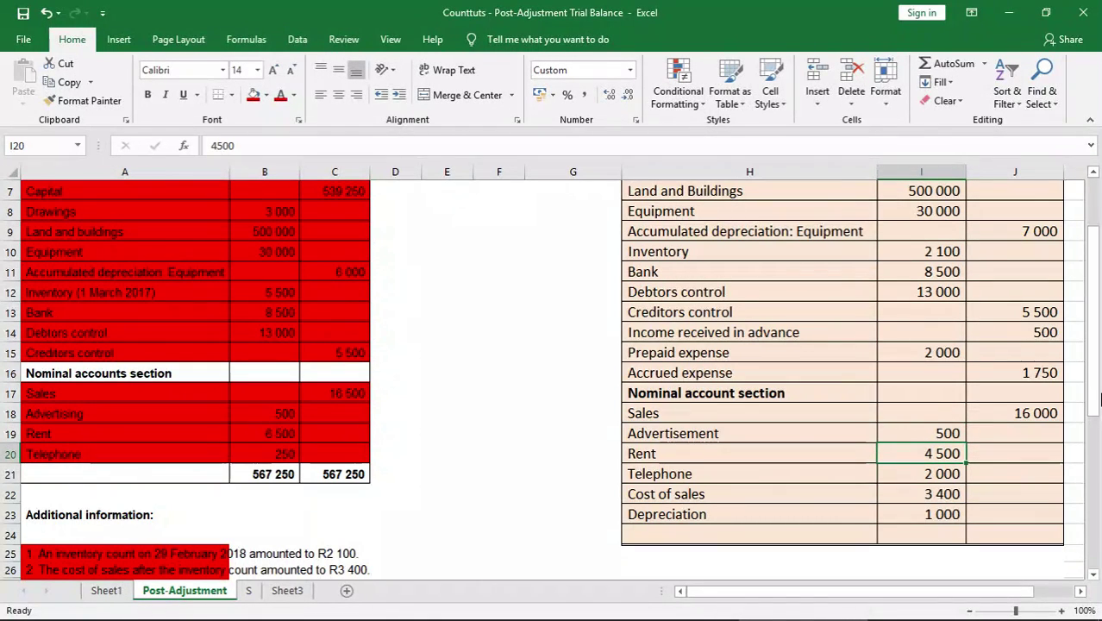
pyautogui.moveTo(1094, 397); pyautogui.dragTo(1093, 406)
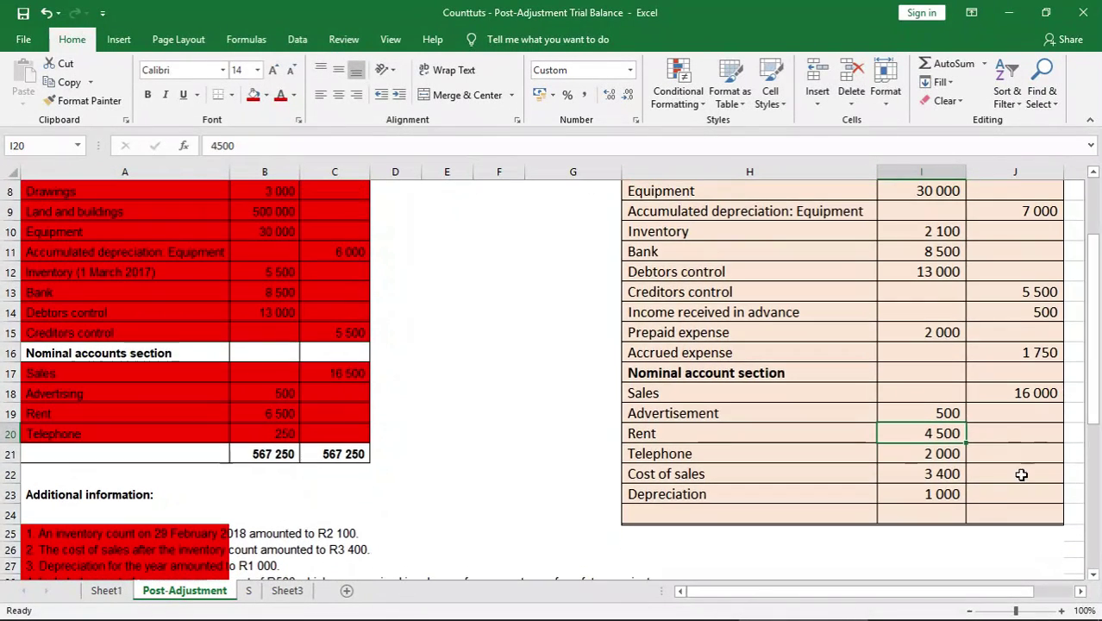
pyautogui.click(956, 510)
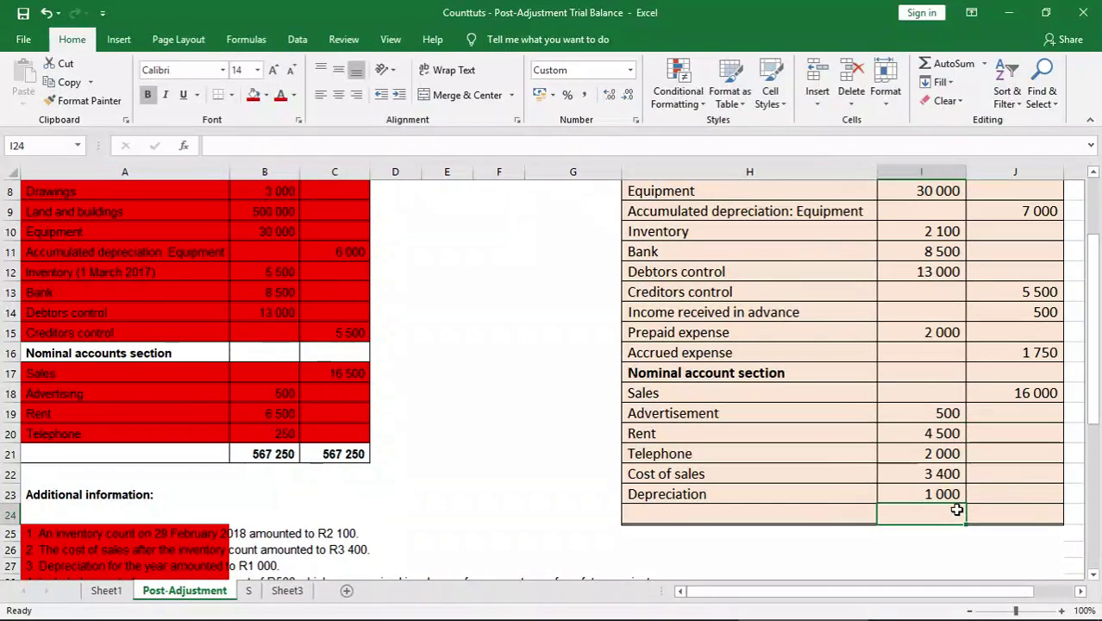
# Enter =SUM(I5:I23) in I24 for a 570 000 debit total and copy it
pyautogui.write('=')
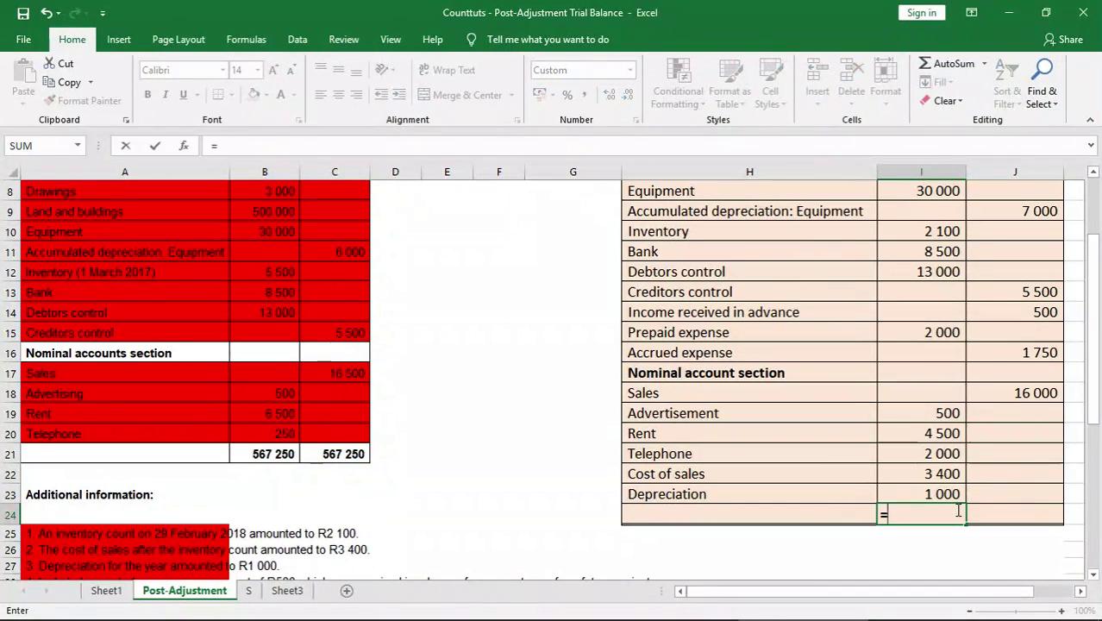
pyautogui.write('sum)(')
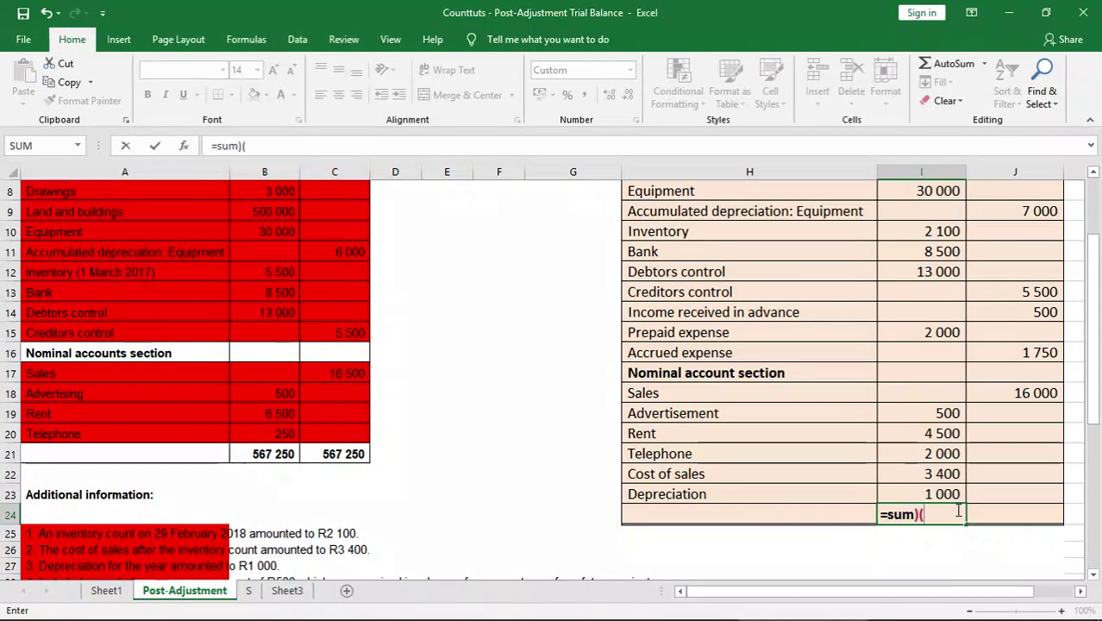
pyautogui.press('BackSpace')
pyautogui.press('BackSpace')
pyautogui.write('(')
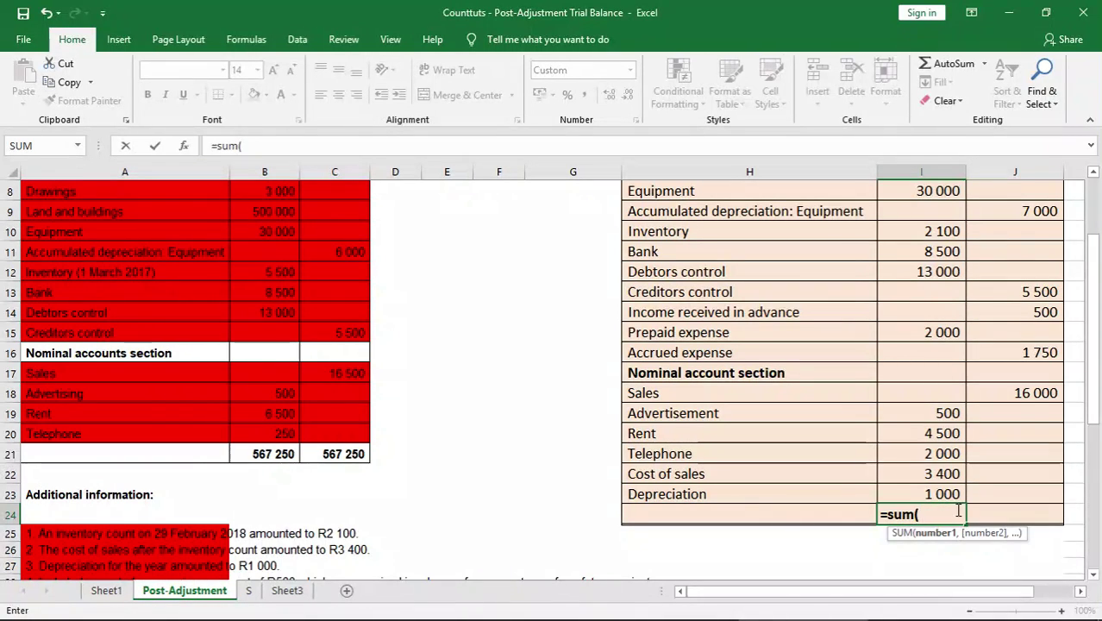
pyautogui.press('Up')
pyautogui.hotkey('shift', 'Up')
pyautogui.hotkey('shift', 'Up')
pyautogui.hotkey('shift', 'Up')
pyautogui.hotkey('shift', 'Up')
pyautogui.hotkey('shift', 'Up')
pyautogui.hotkey('shift', 'Up')
pyautogui.hotkey('shift', 'Up')
pyautogui.hotkey('shift', 'Up')
pyautogui.hotkey('shift', 'Up')
pyautogui.hotkey('shift', 'Up')
pyautogui.hotkey('shift', 'Up')
pyautogui.hotkey('shift', 'Up')
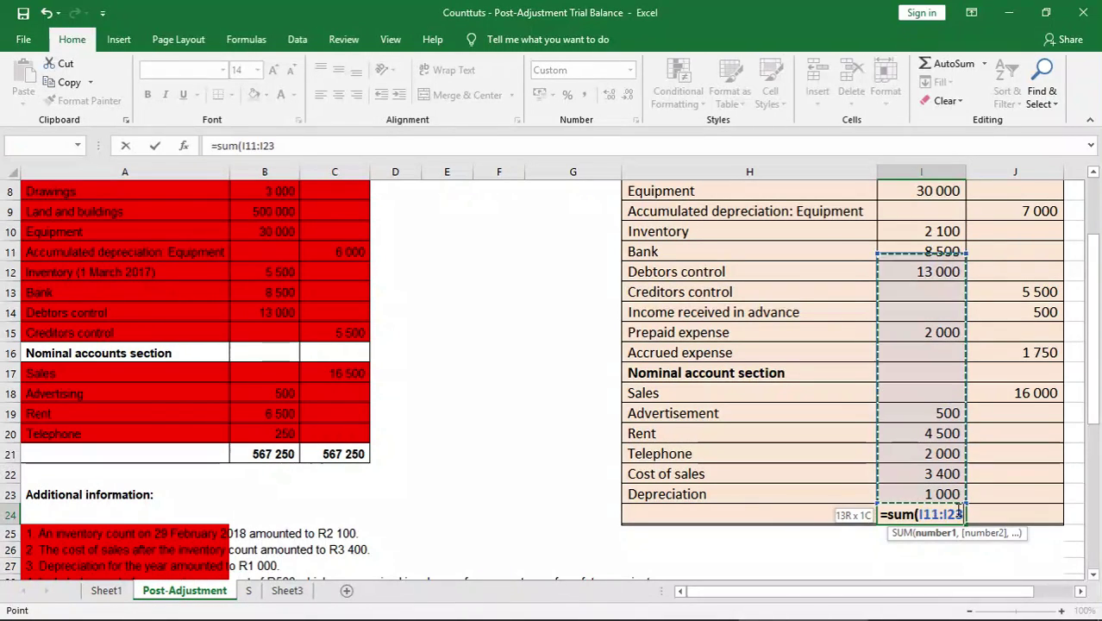
pyautogui.hotkey('shift', 'Up')
pyautogui.hotkey('shift', 'Up')
pyautogui.hotkey('shift', 'Up')
pyautogui.hotkey('shift', 'Up')
pyautogui.hotkey('shift', 'Up')
pyautogui.hotkey('shift', 'Up')
pyautogui.hotkey('shift', 'Left')
pyautogui.hotkey('shift', 'Right')
pyautogui.hotkey('shift', 'Right')
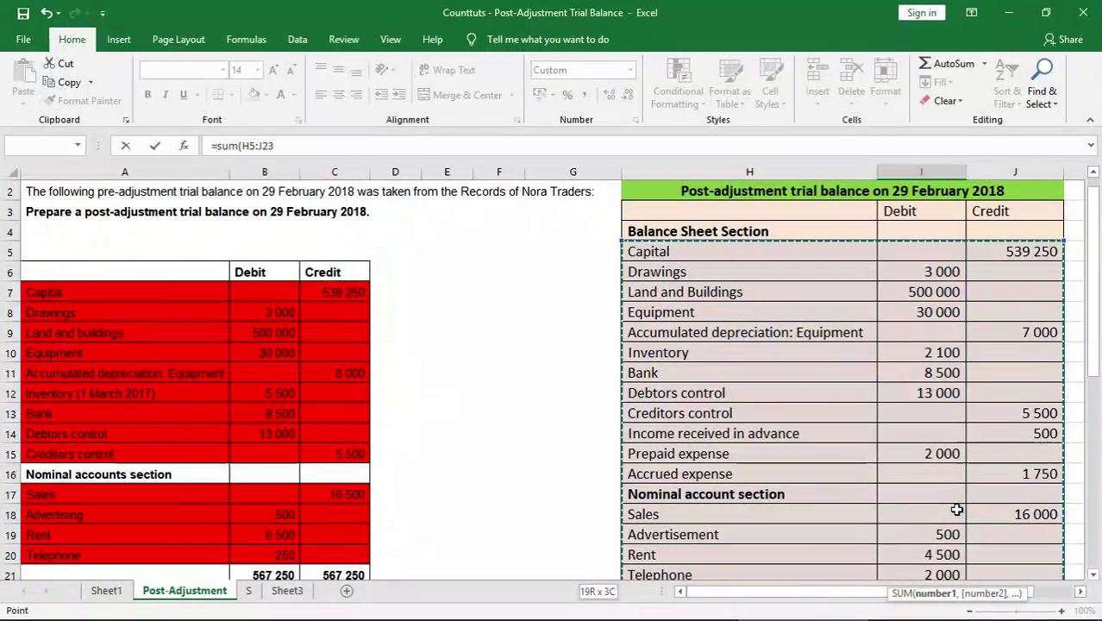
pyautogui.hotkey('shift', 'Right')
pyautogui.hotkey('shift', 'Left')
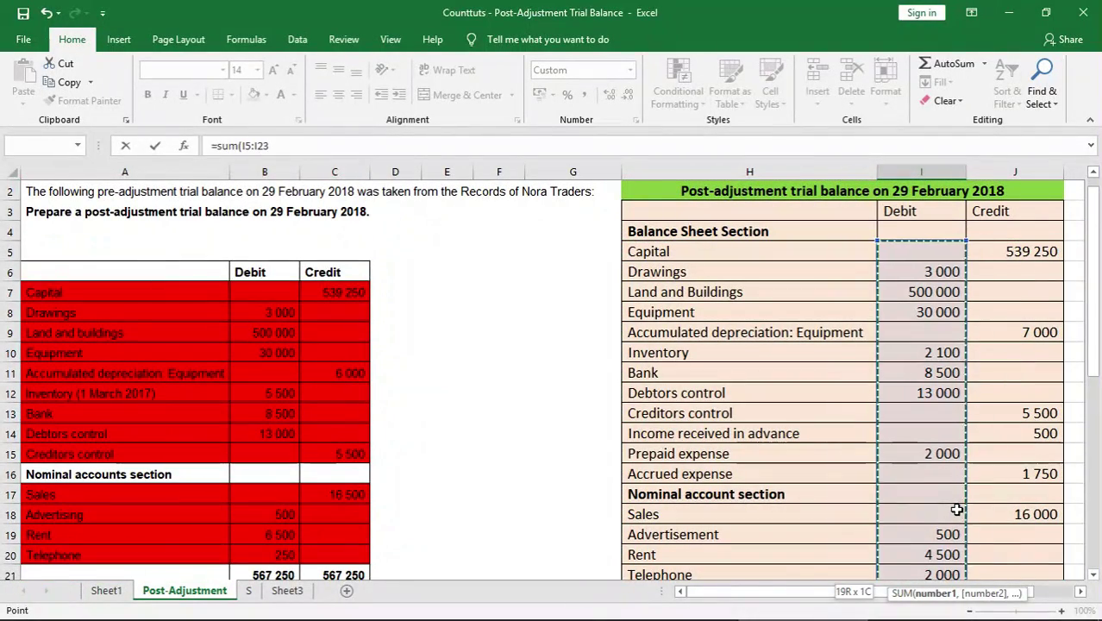
pyautogui.press('Return')
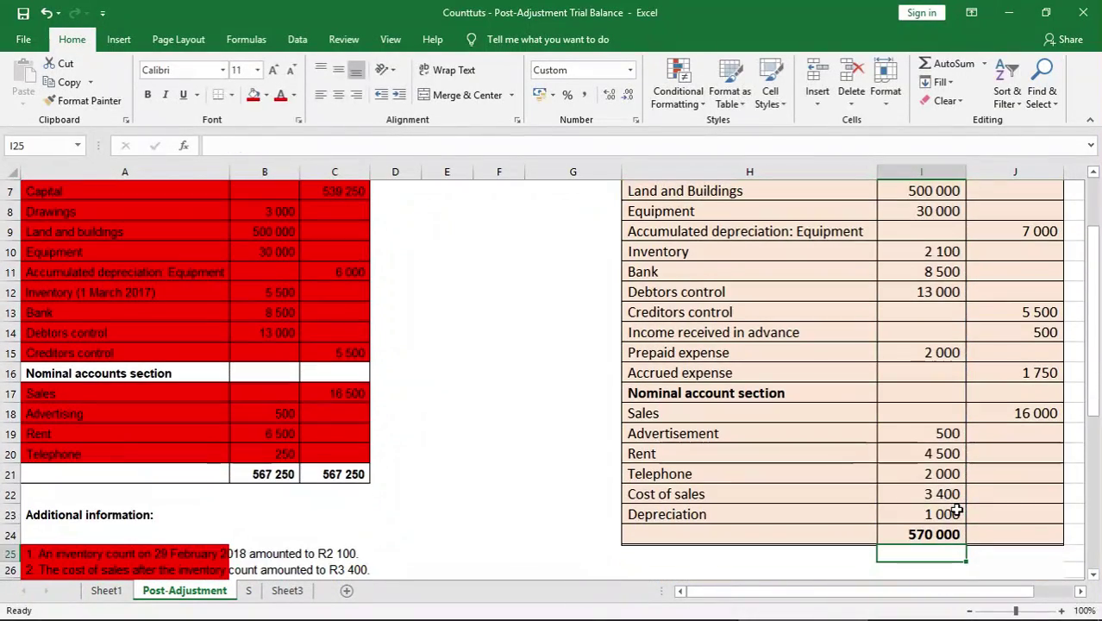
pyautogui.press('Up')
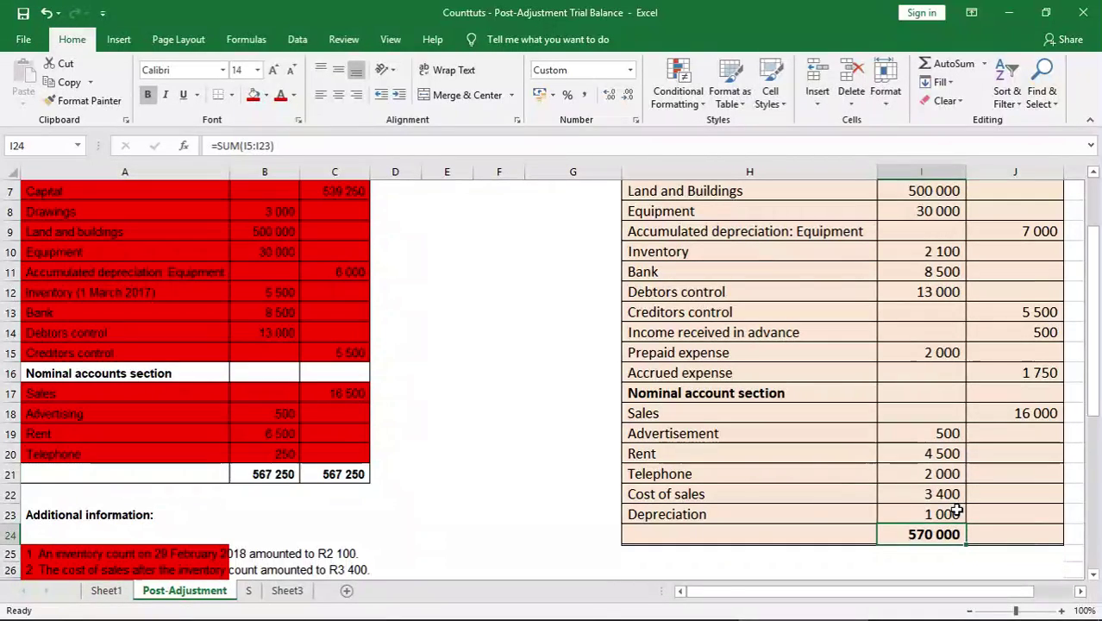
pyautogui.hotkey('ctrl', 'c')
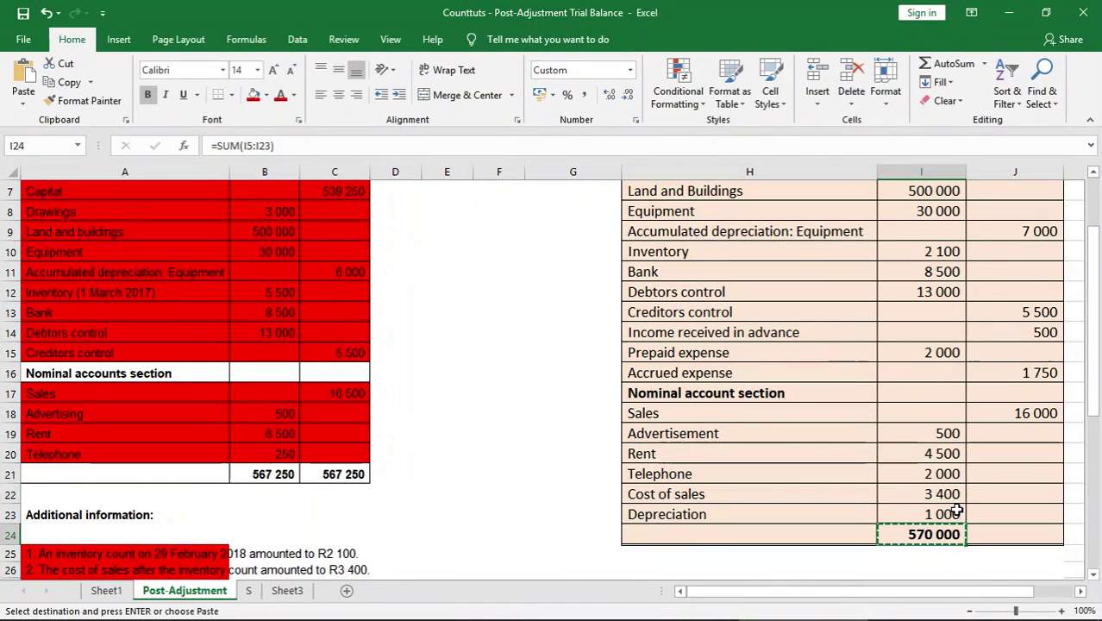
# Paste the SUM formula into J24 for a matching 570 000 credit total and end copy mode
pyautogui.press('Right')
pyautogui.hotkey('ctrl', 'v')
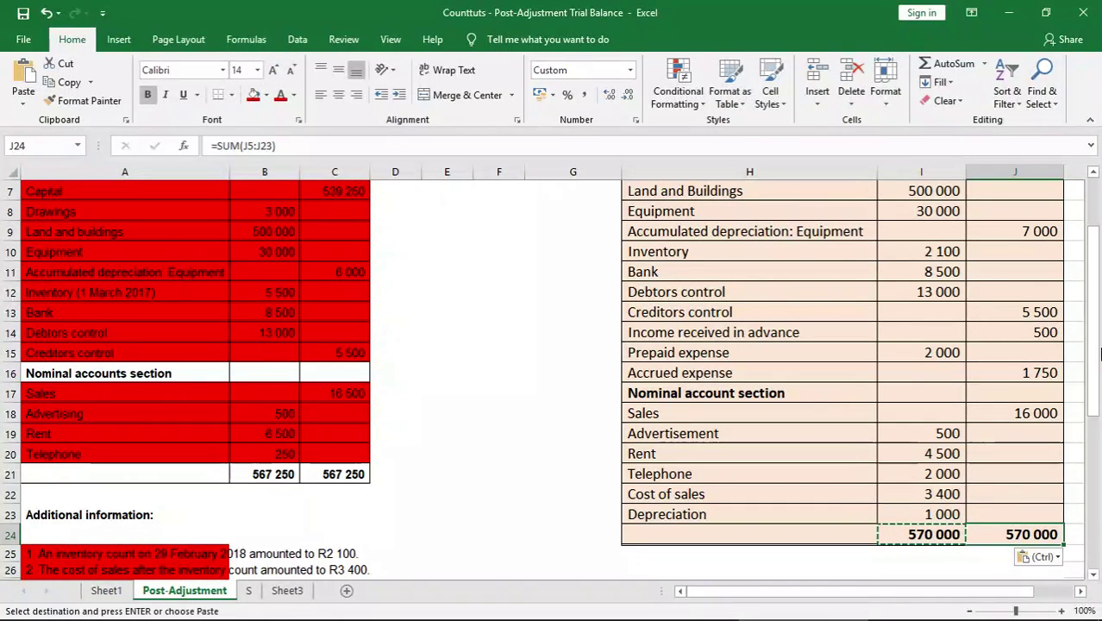
pyautogui.moveTo(1094, 354); pyautogui.dragTo(1093, 305)
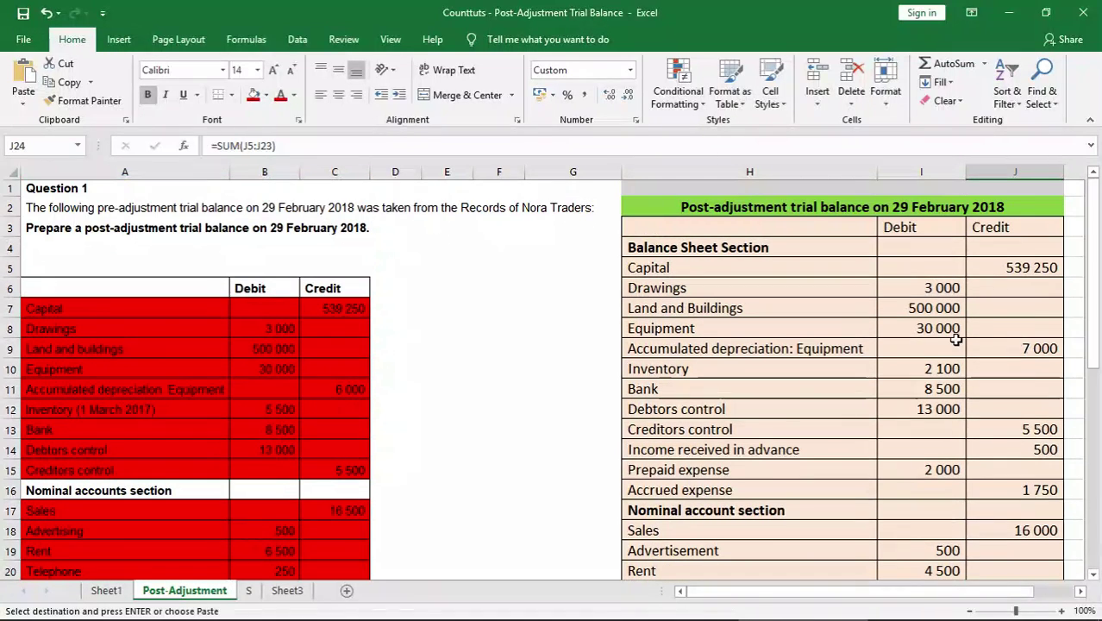
pyautogui.moveTo(1098, 229); pyautogui.dragTo(1093, 291)
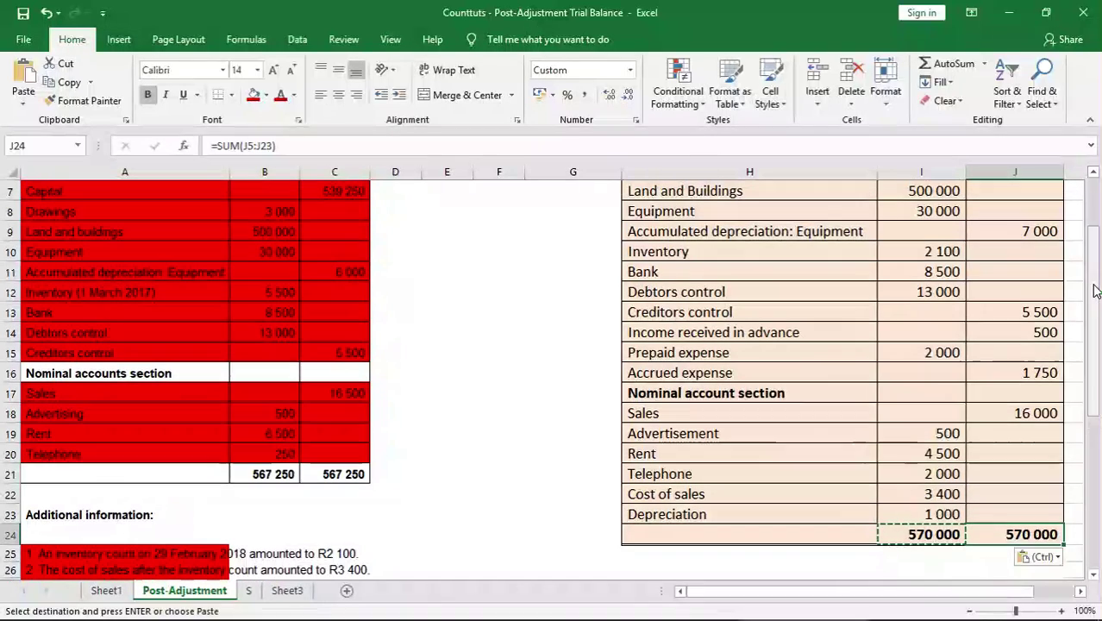
pyautogui.click(798, 284)
pyautogui.press('Escape')
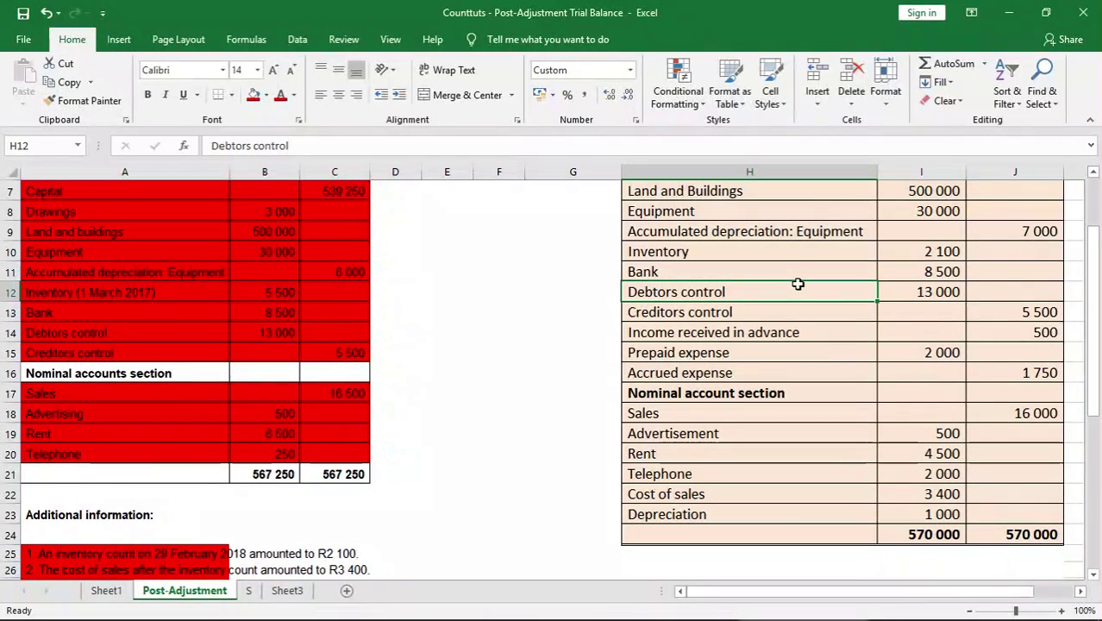
pyautogui.moveTo(1096, 283); pyautogui.dragTo(1098, 226)
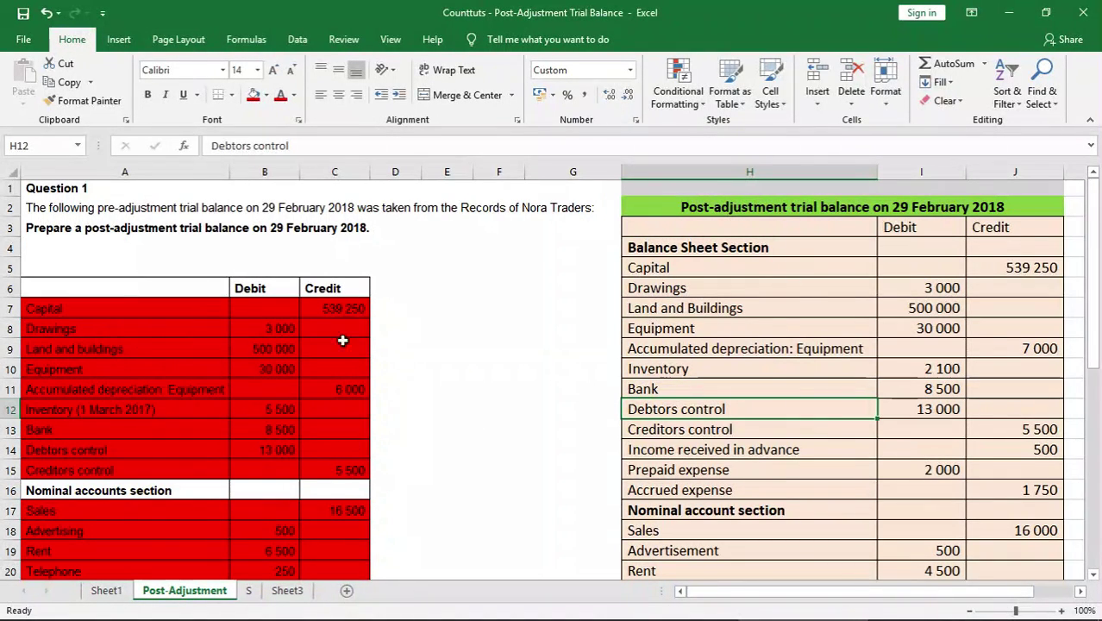
pyautogui.moveTo(1097, 330); pyautogui.dragTo(1097, 370)
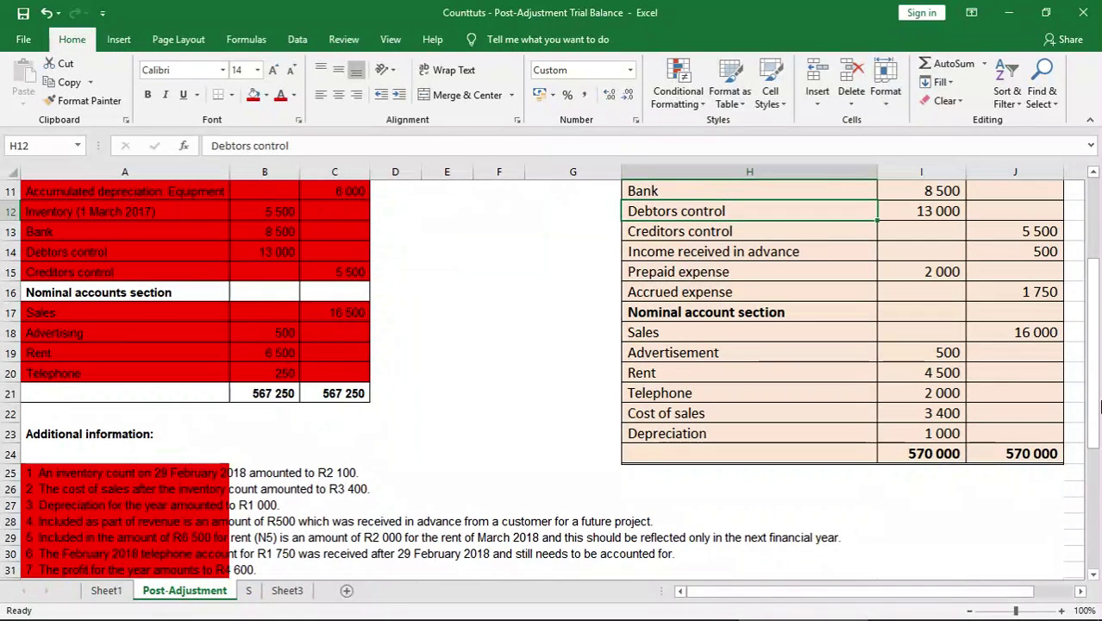
pyautogui.moveTo(1098, 405); pyautogui.dragTo(1099, 365)
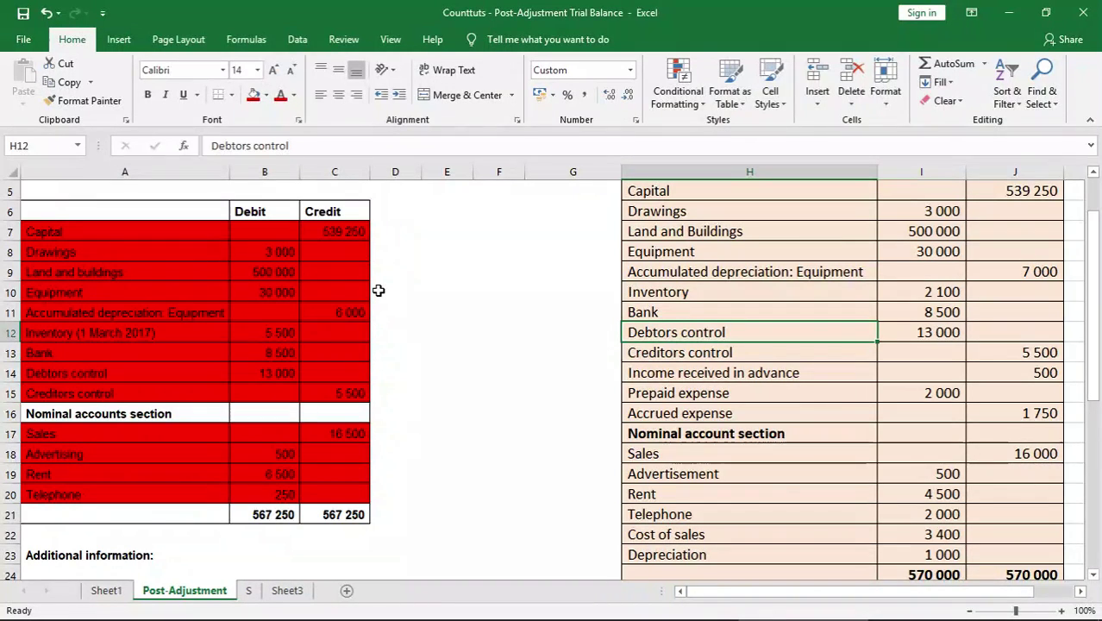
pyautogui.moveTo(1090, 365); pyautogui.dragTo(1093, 341)
pyautogui.scroll(-3, 1091, 345)
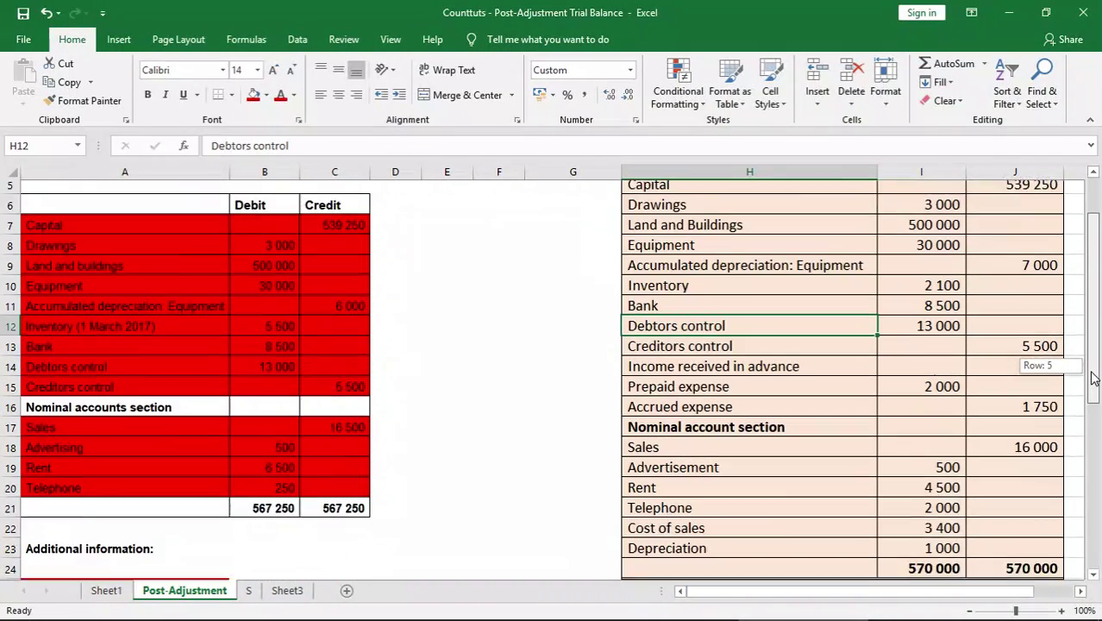
pyautogui.scroll(3, 1095, 341)
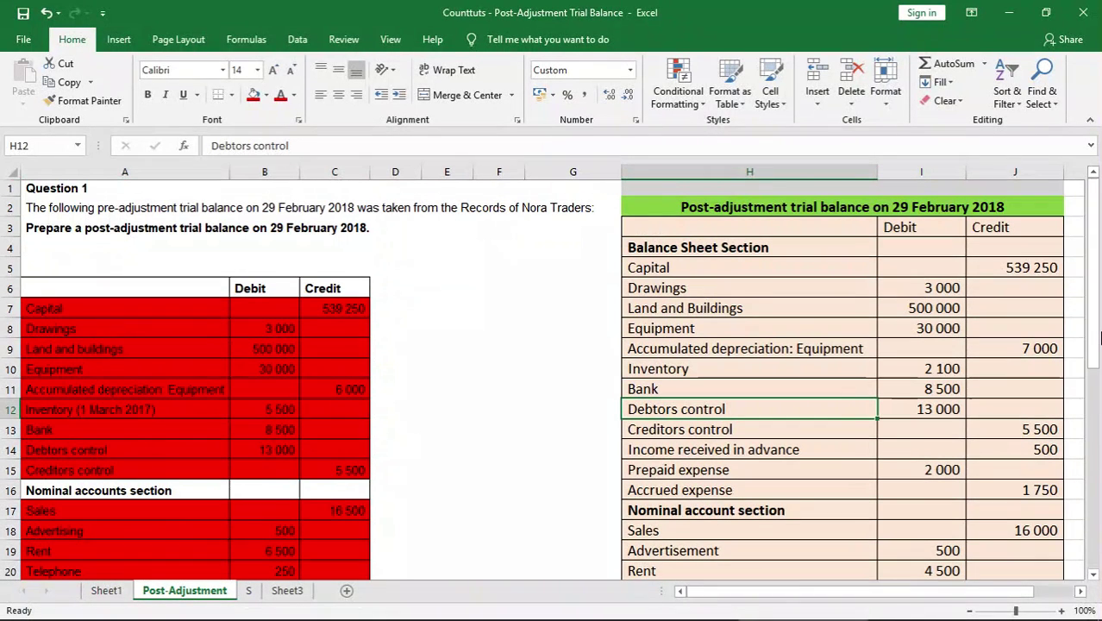